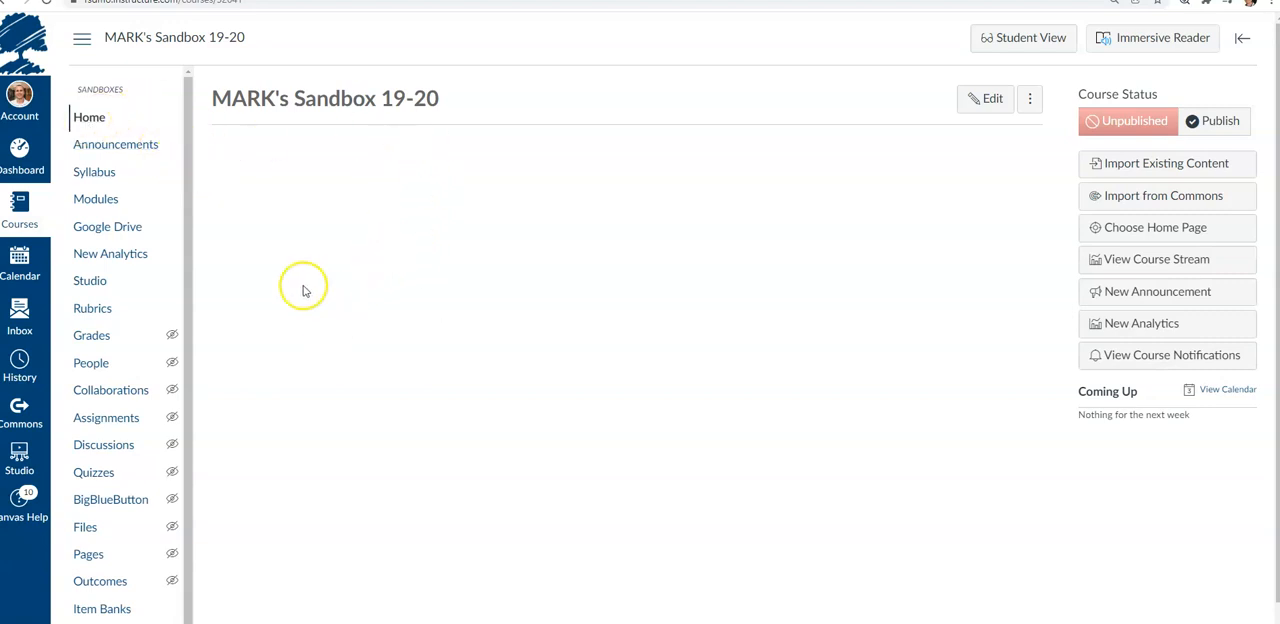
Open the UNIT 1 QUESTION BANK from Item Banks and view the available new item types
click(104, 604)
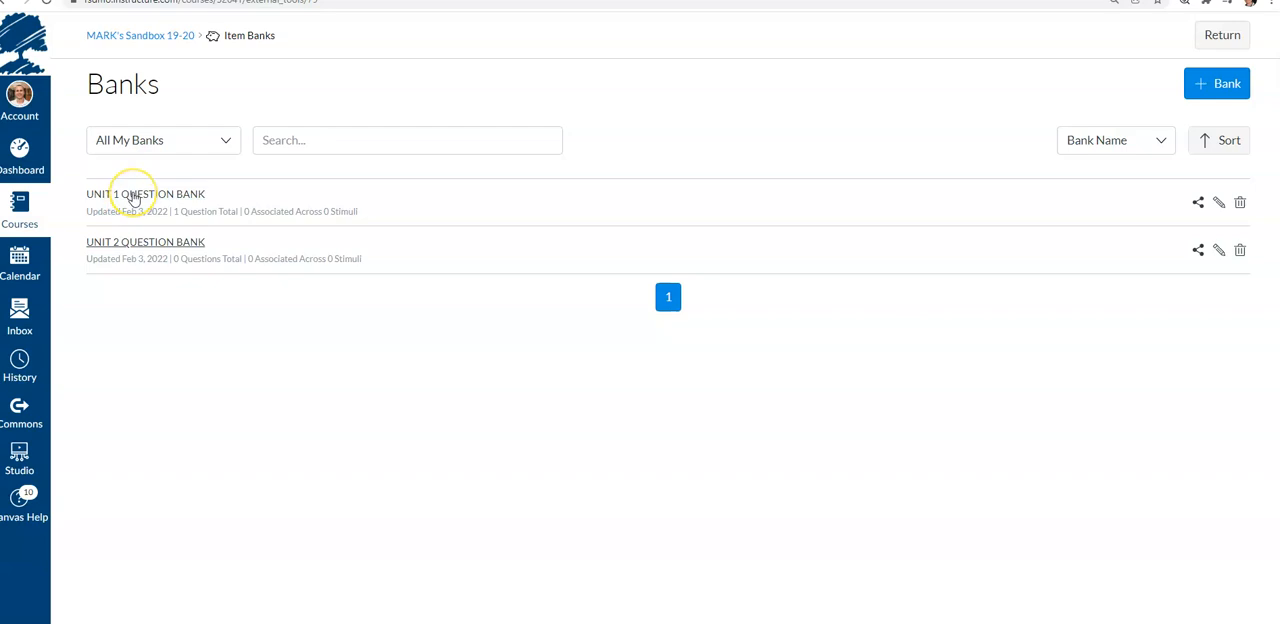
click(140, 203)
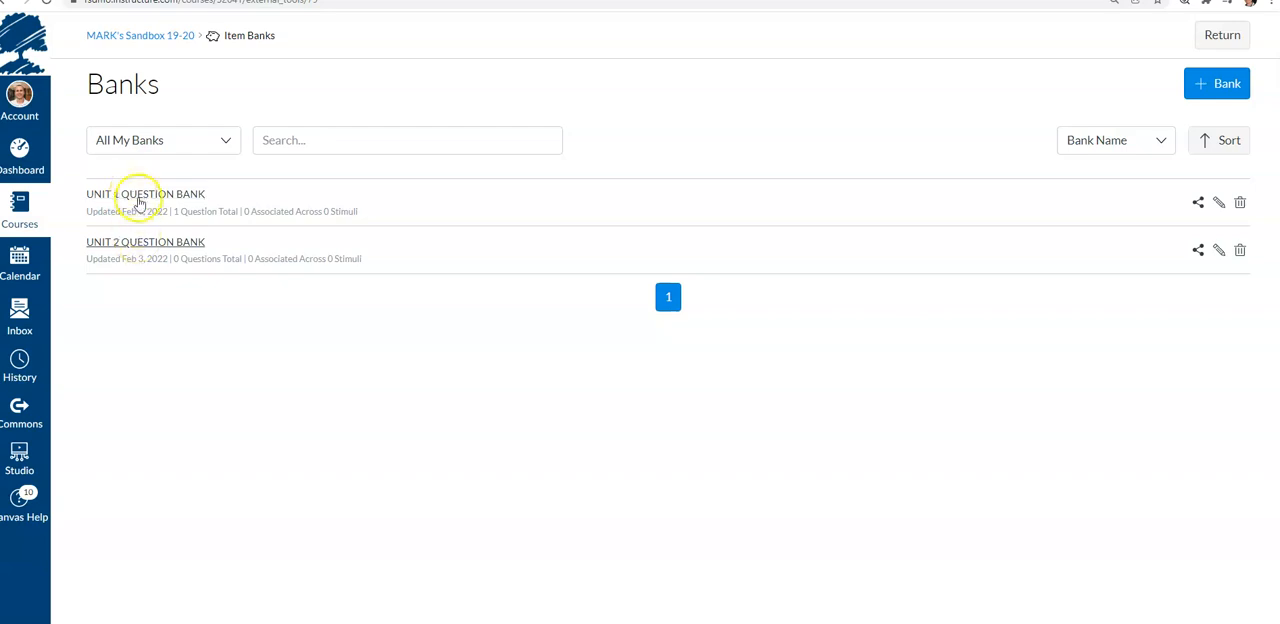
click(1240, 135)
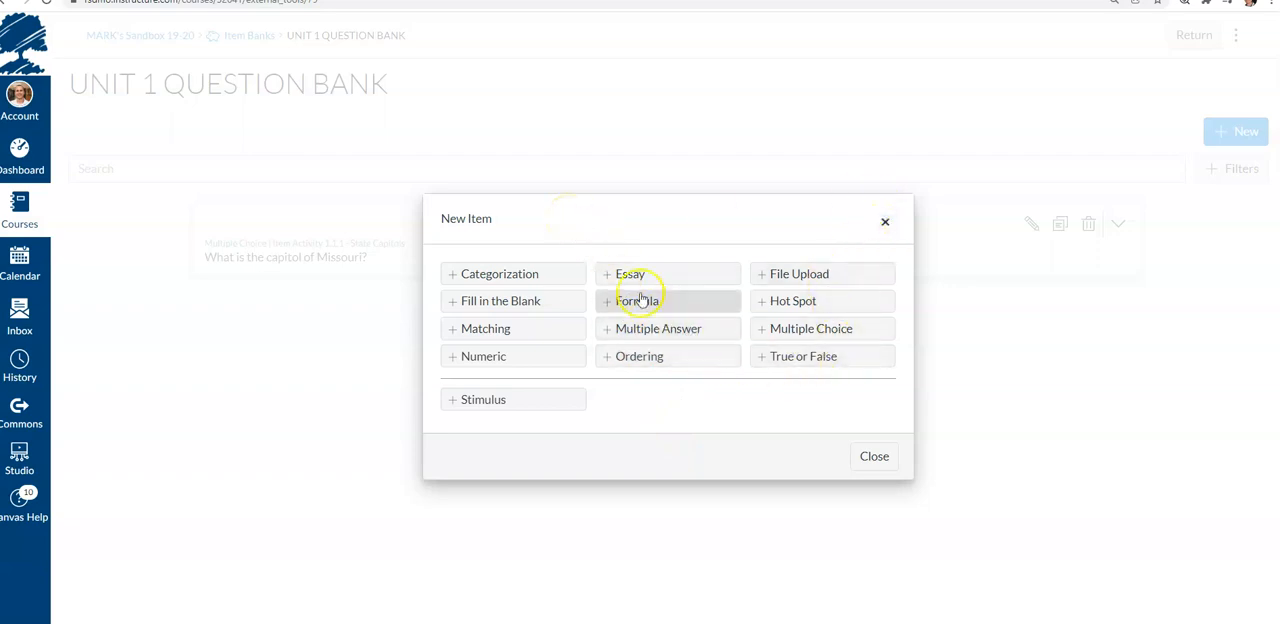
click(873, 462)
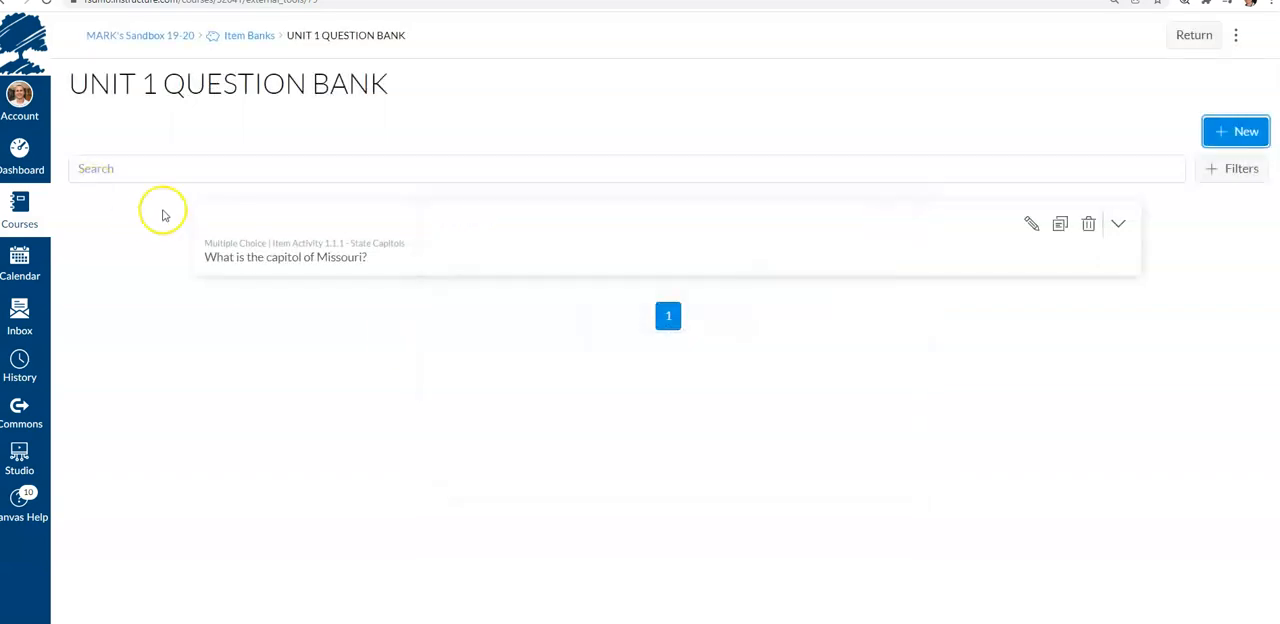
Return to the course home and browse the course's Quizzes list
click(171, 38)
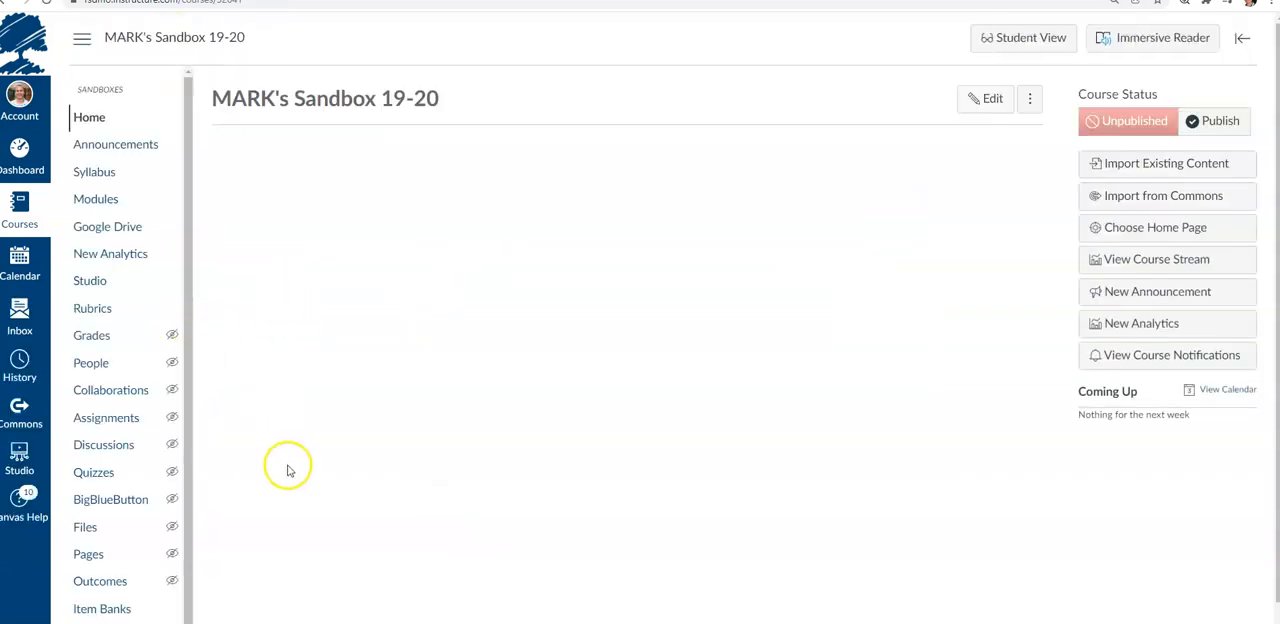
click(98, 472)
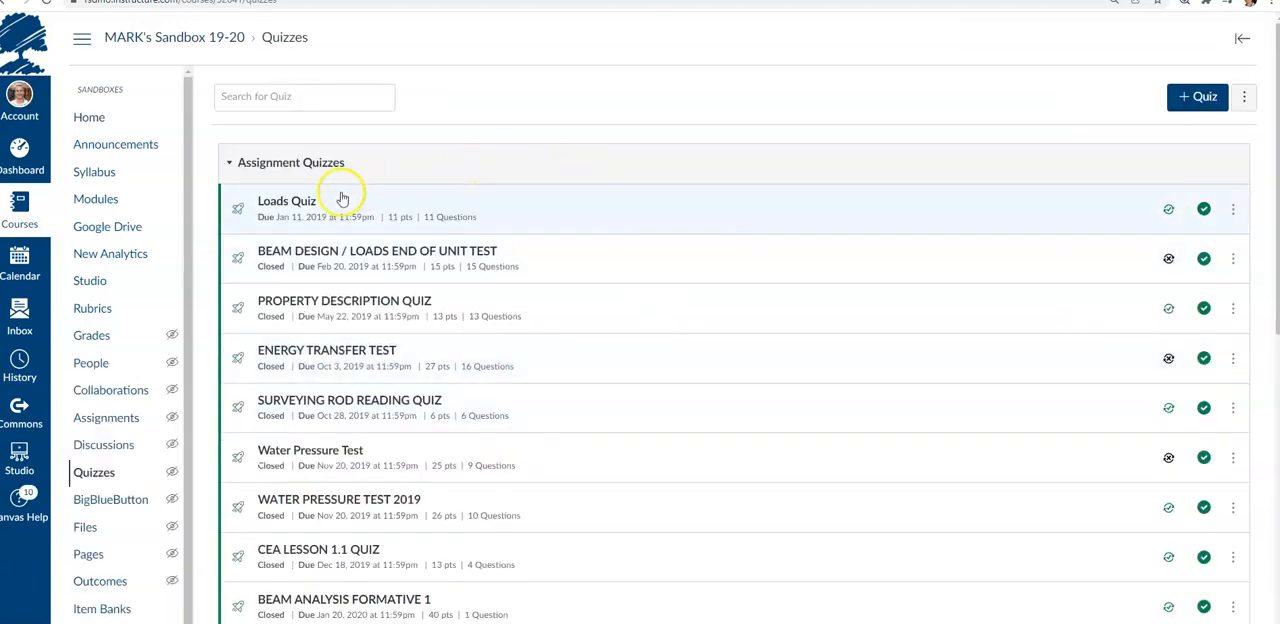
scroll(357, 323, down, 2)
scroll(368, 525, up, 1)
scroll(368, 525, up, 1)
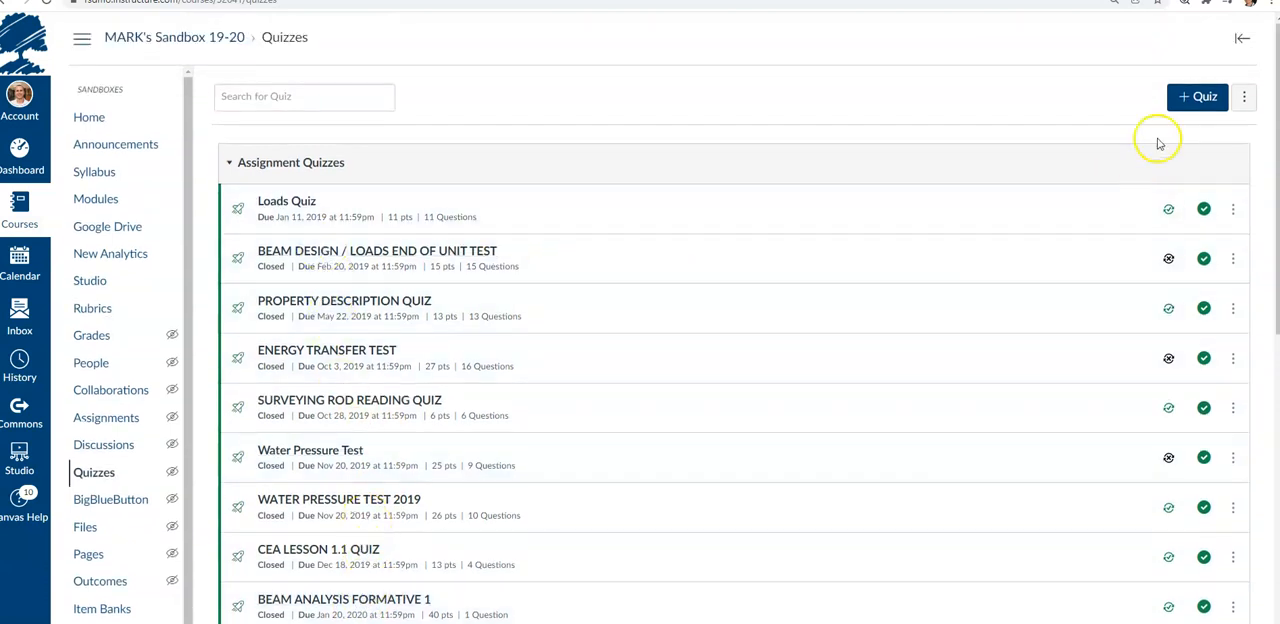
View the course question banks, then start a new quiz and cancel the quiz engine choice
click(1244, 96)
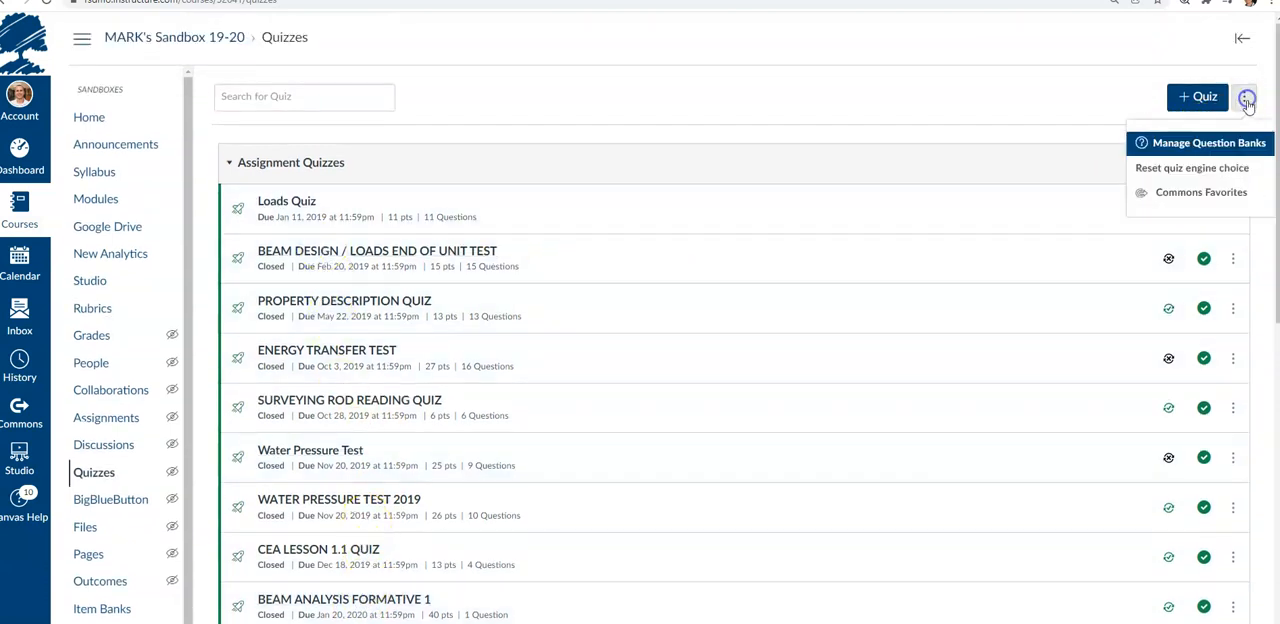
click(1229, 154)
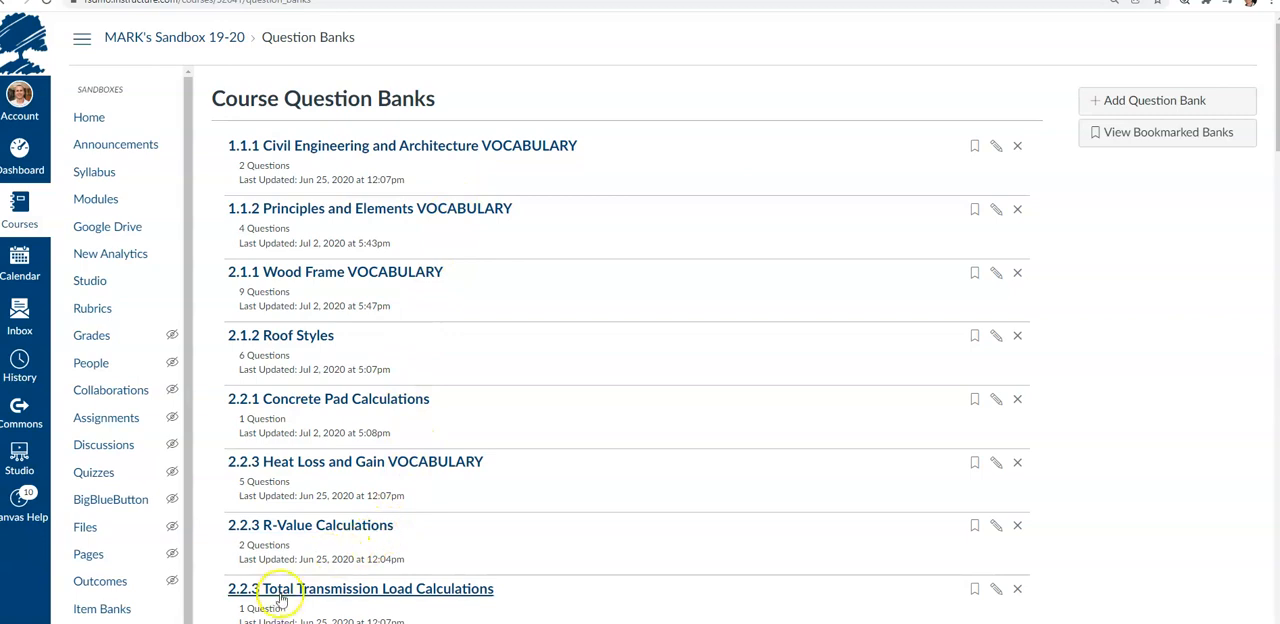
click(165, 474)
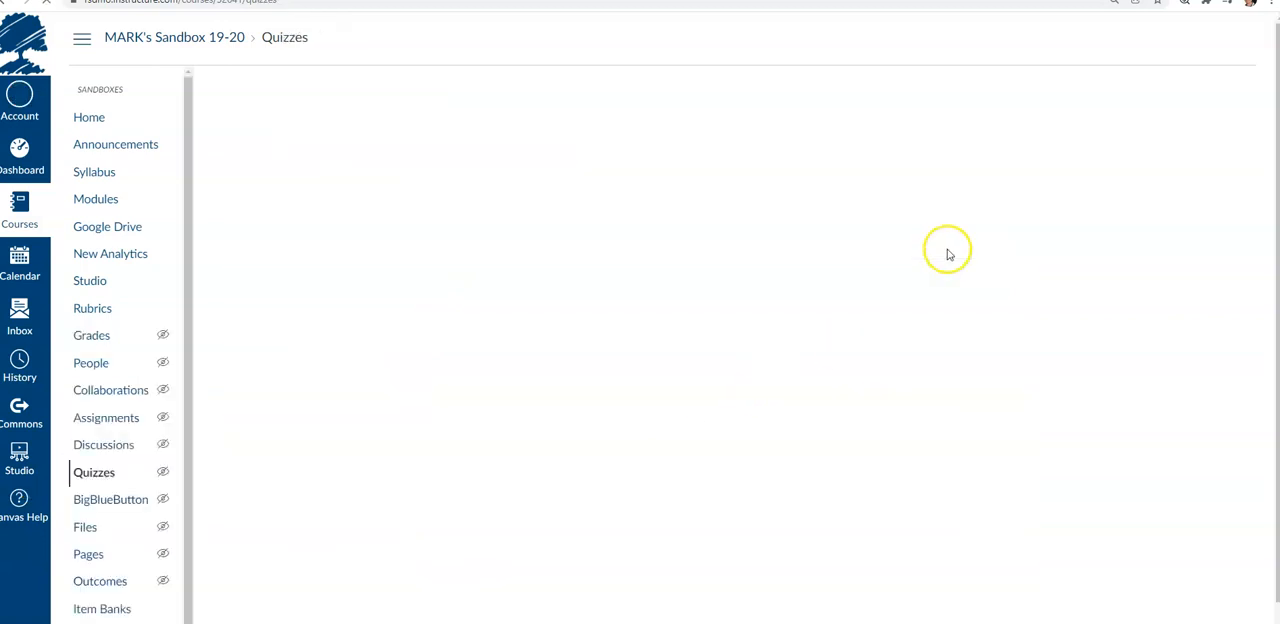
click(1180, 103)
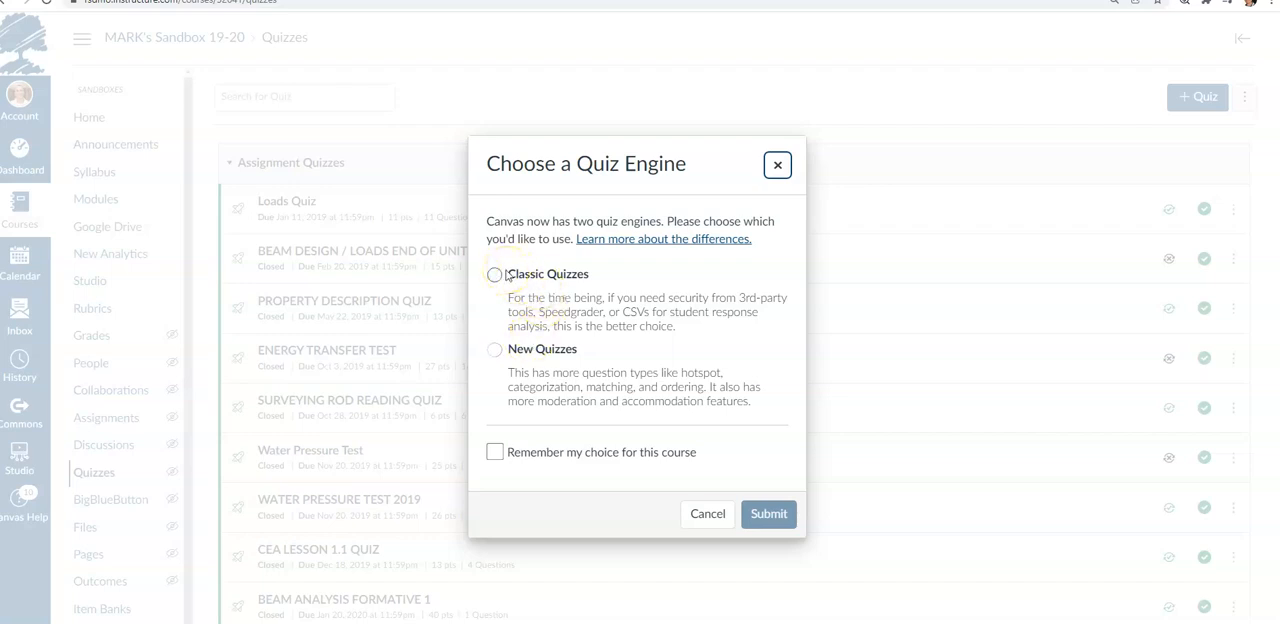
click(707, 513)
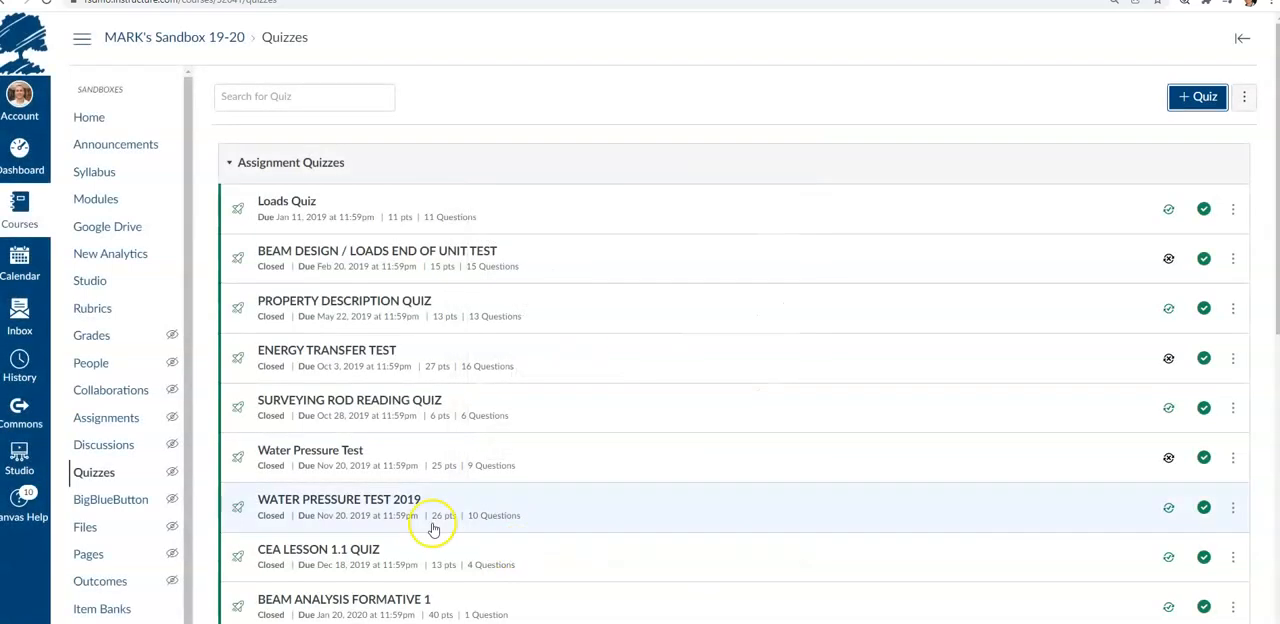
Open UNIT 1 QUESTION BANK from Item Banks and create a new Formula item
click(122, 607)
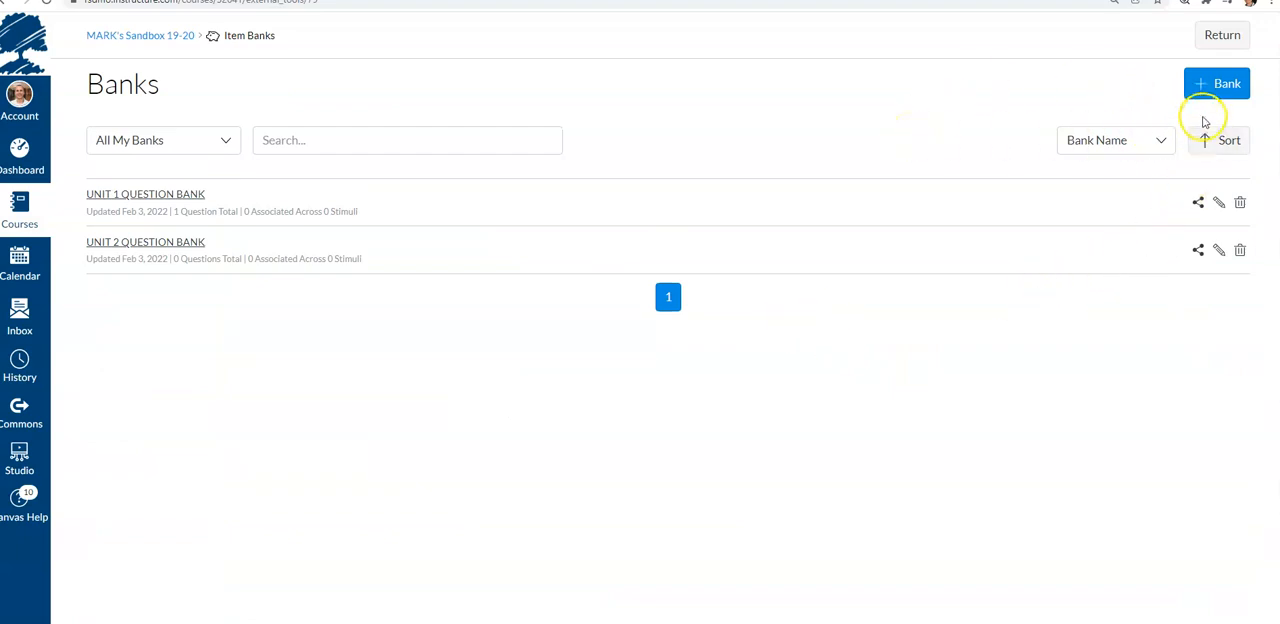
click(180, 199)
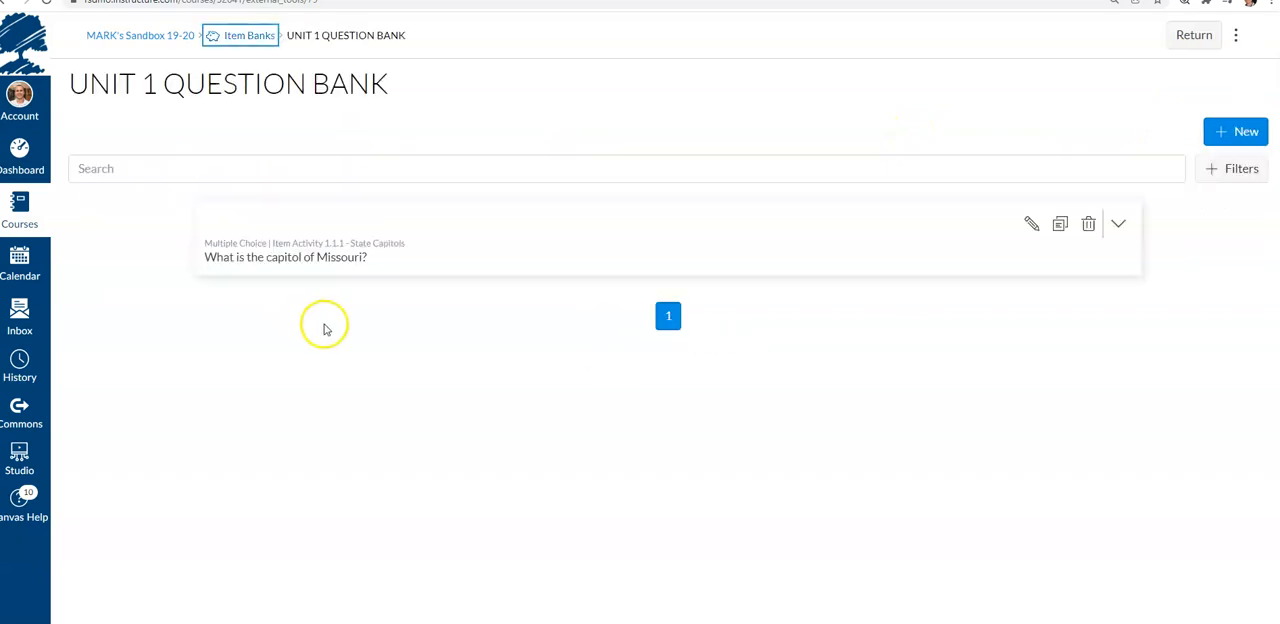
click(1226, 137)
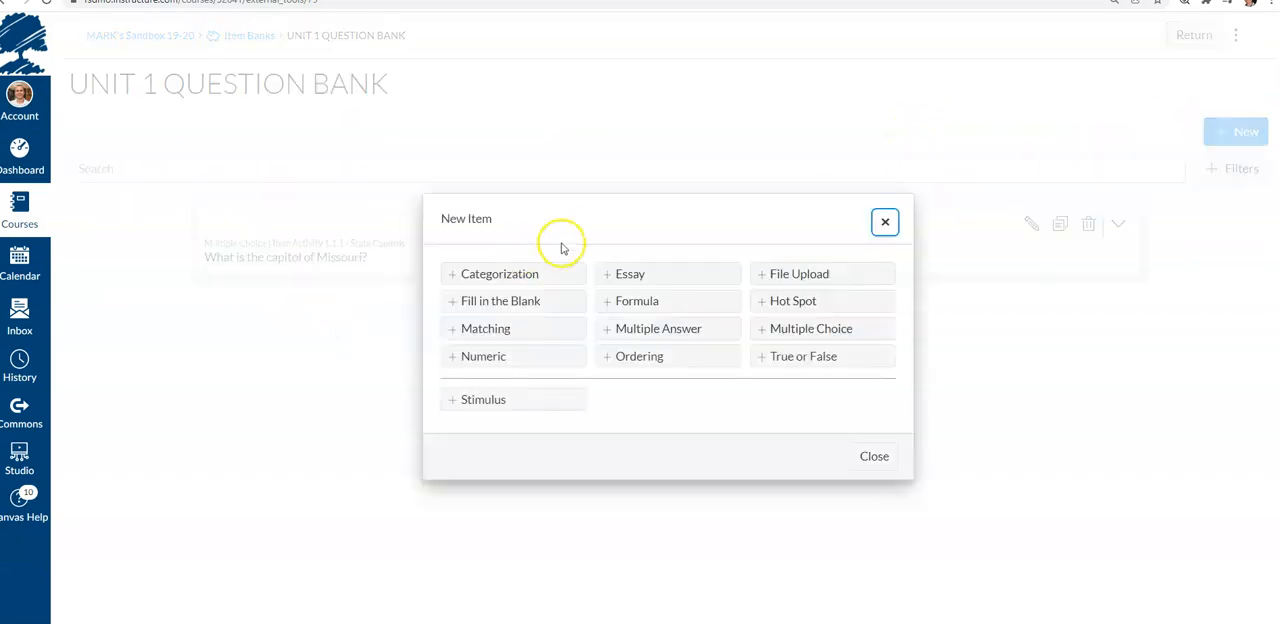
click(668, 303)
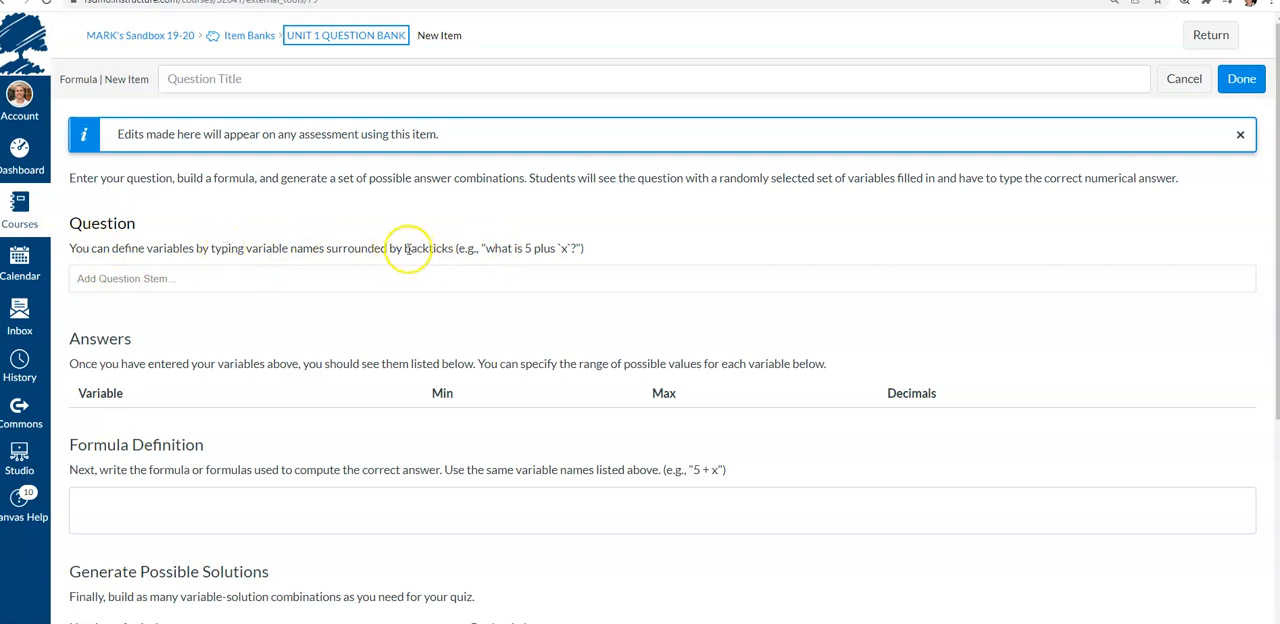
Enter the question stem "What is (`a`*`b`)/`c`" with each variable wrapped in backticks
drag(404, 248, 445, 246)
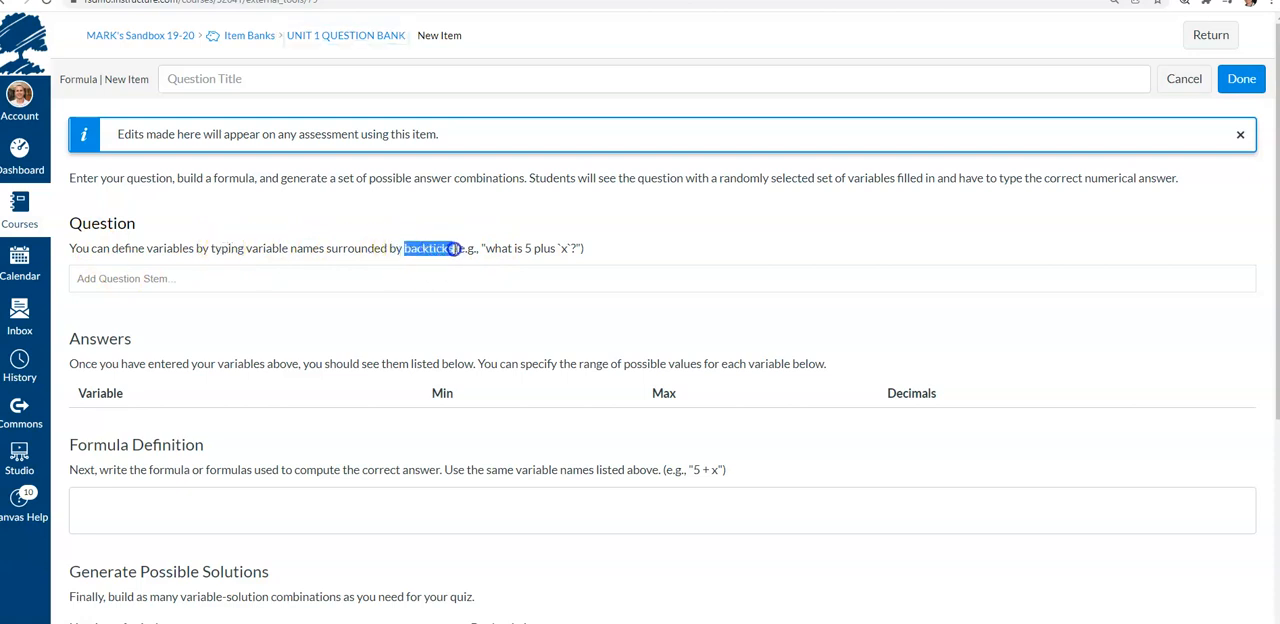
click(429, 251)
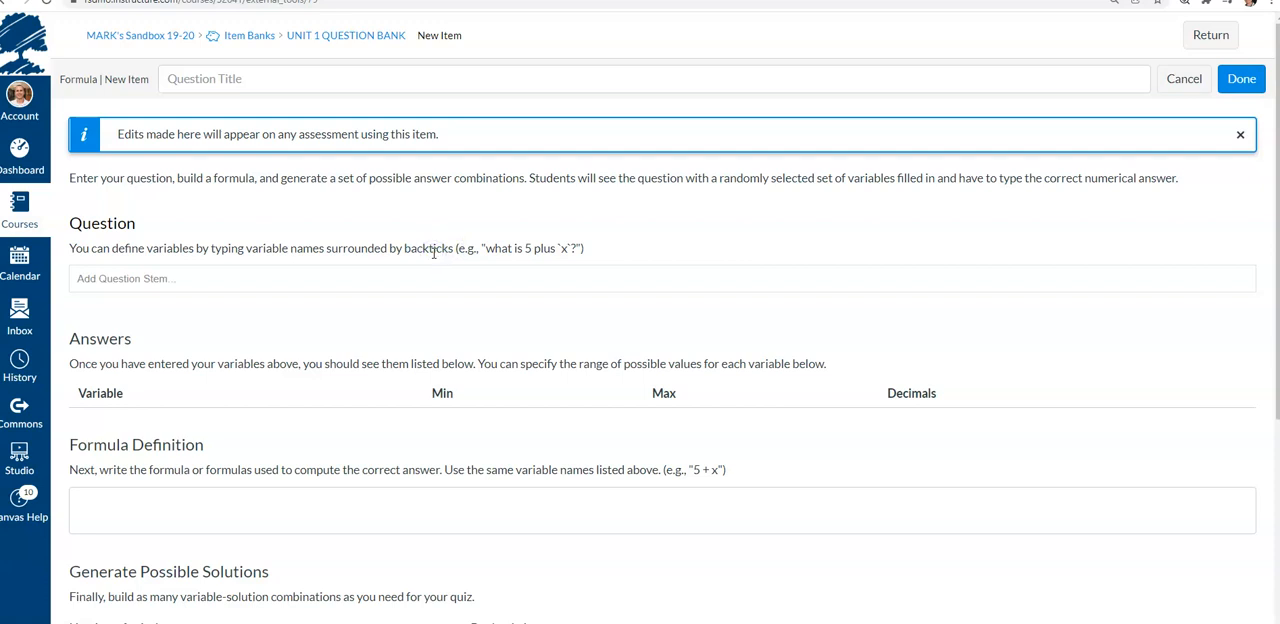
click(366, 276)
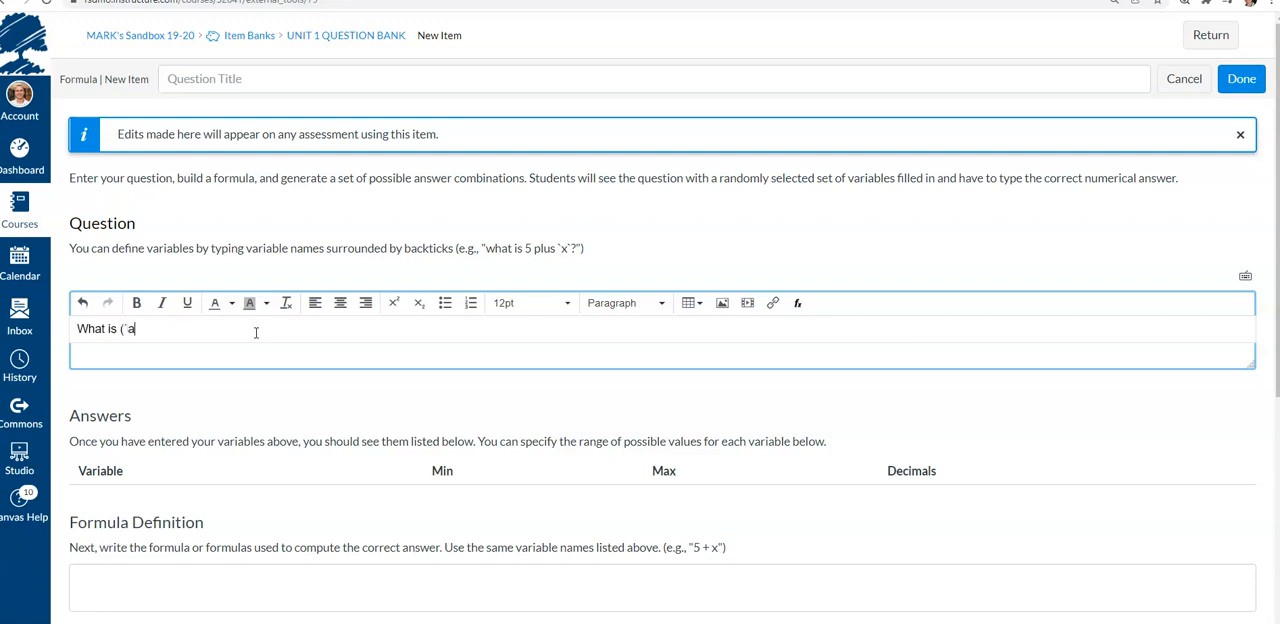
text(`)
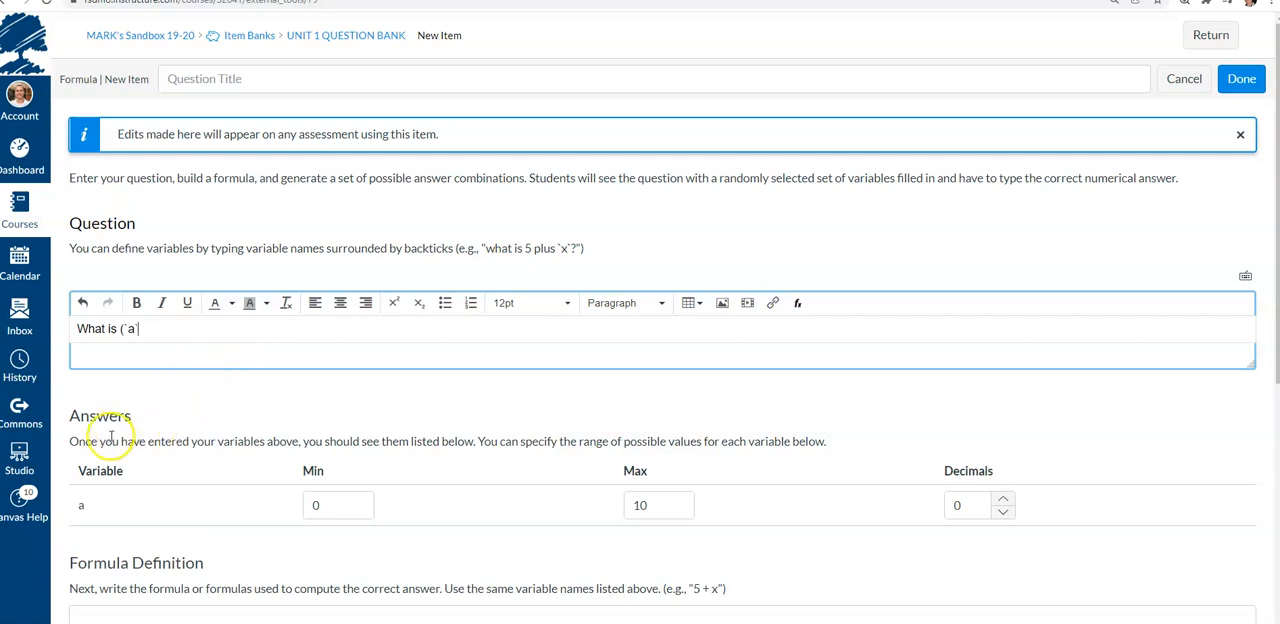
scroll(113, 440, down, 1)
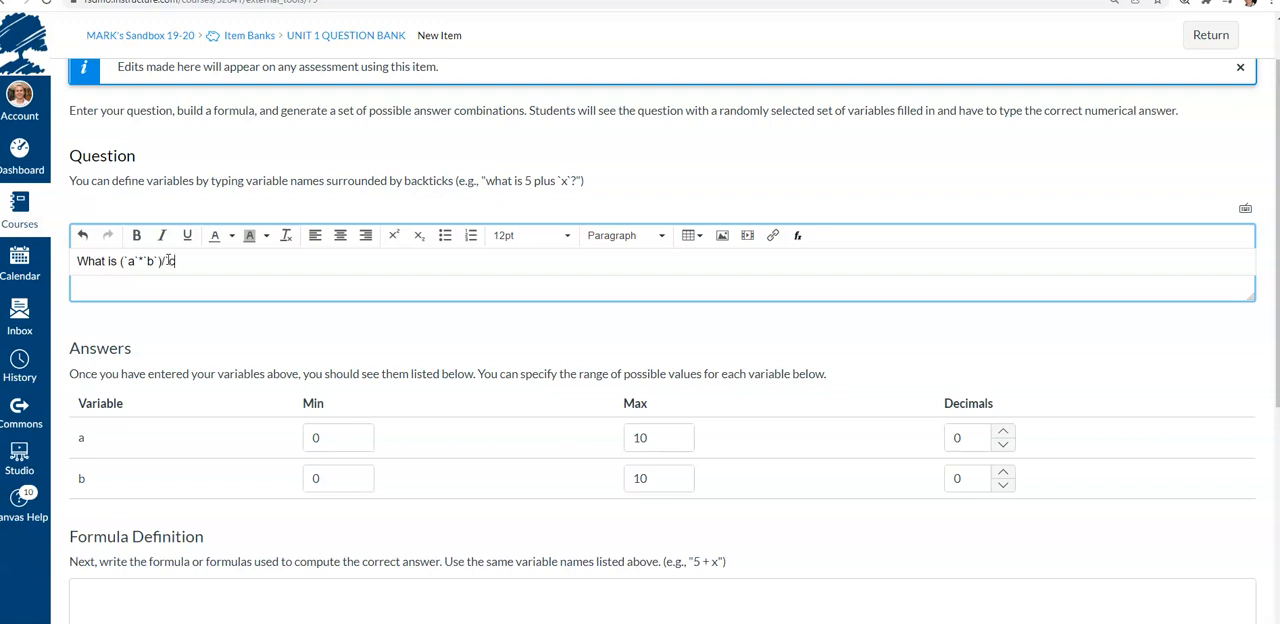
text(`)
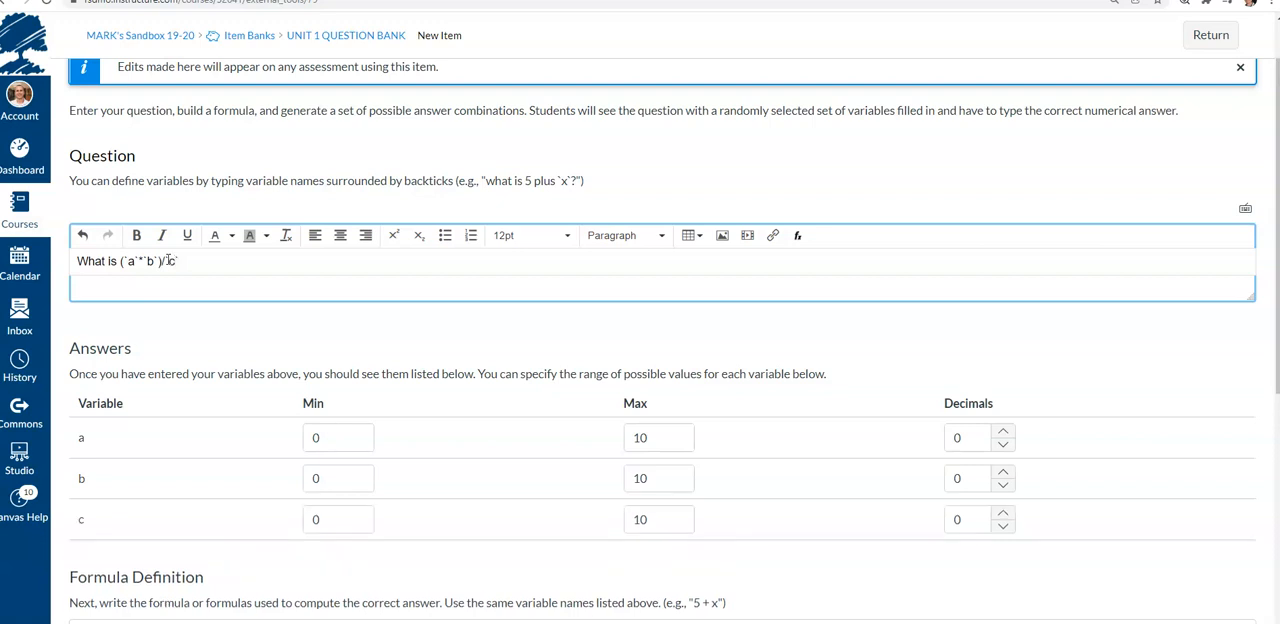
Set the decimals to 2 for variables a, b and c
click(208, 347)
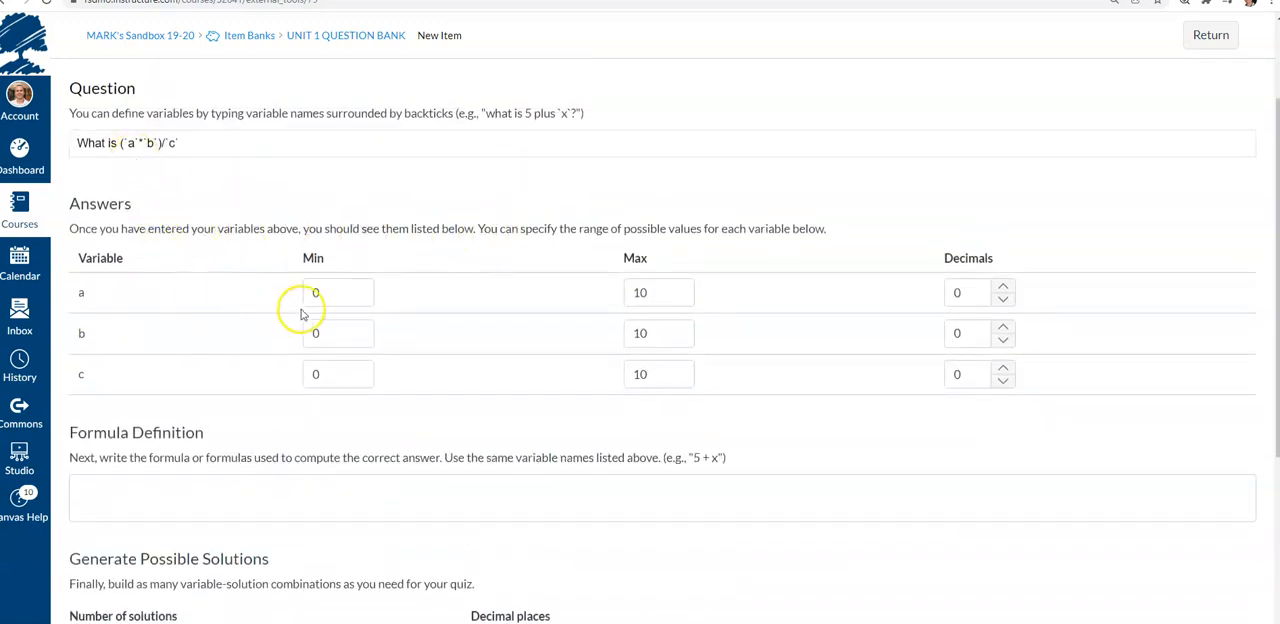
click(337, 291)
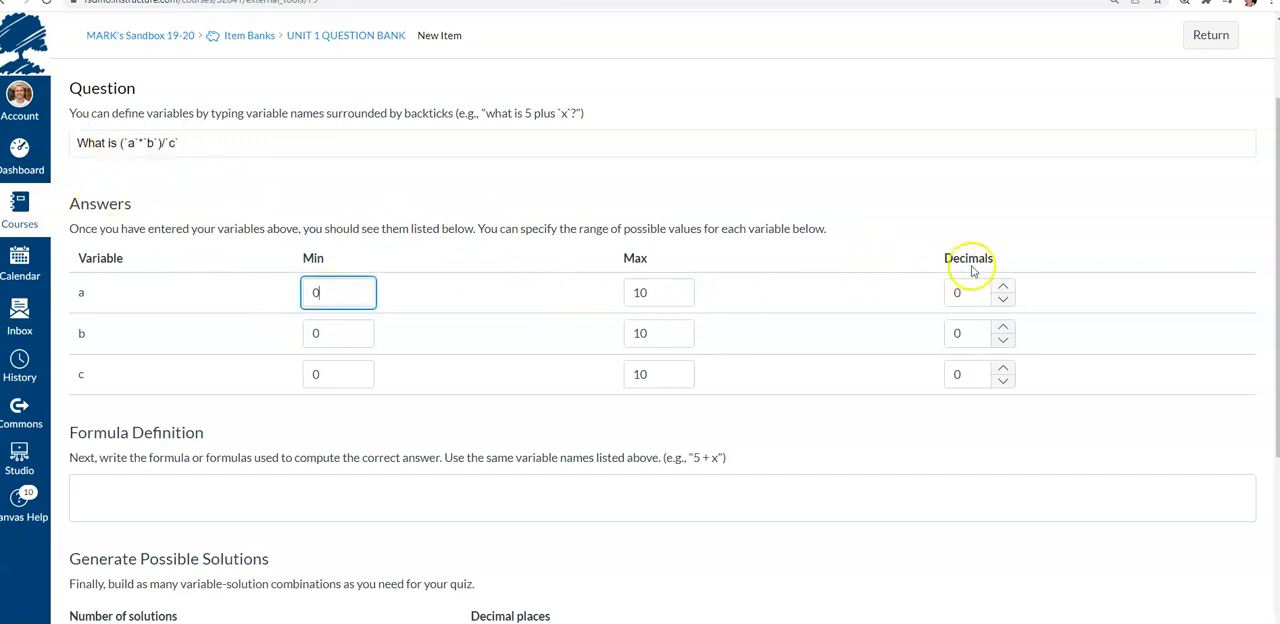
click(1004, 287)
click(1004, 287)
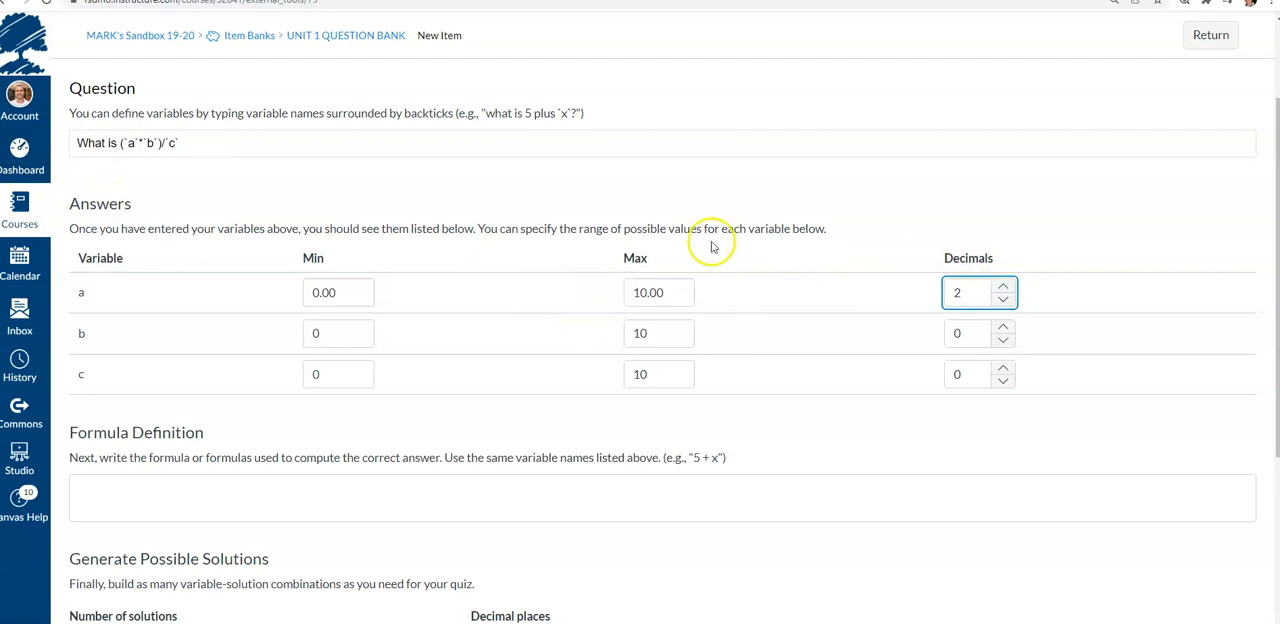
click(1004, 328)
click(1004, 328)
click(1003, 368)
click(1003, 368)
click(816, 428)
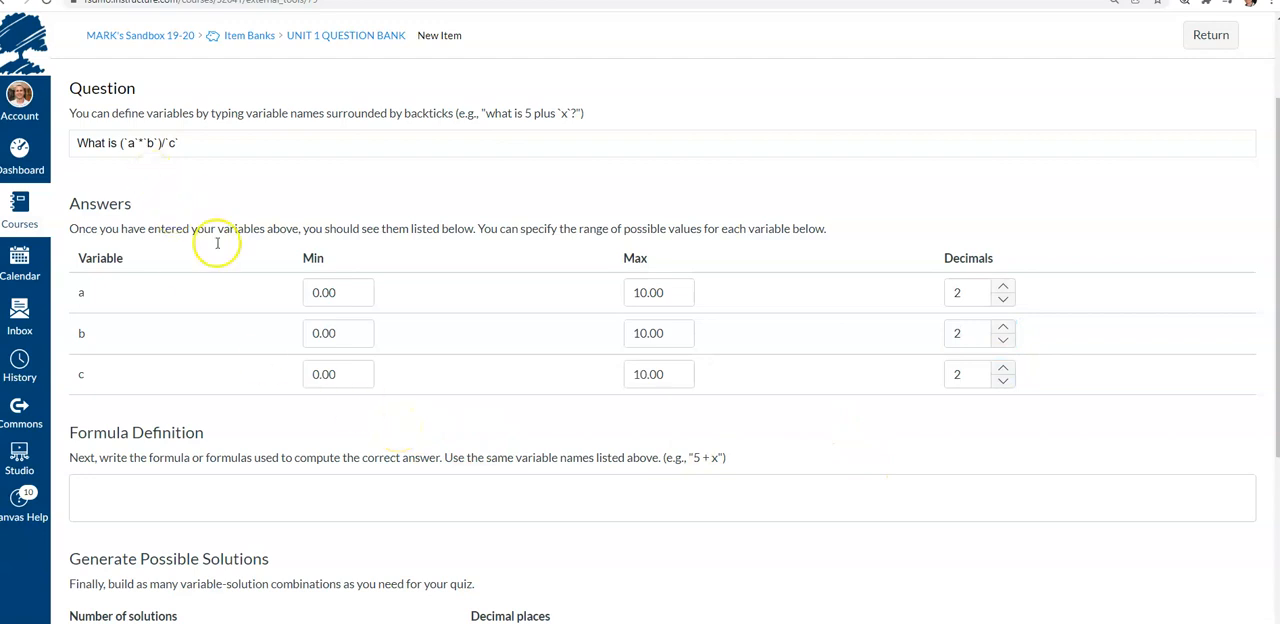
Set variable a's minimum to 1 and variable b's range from 0.5 to 0.75
drag(338, 293, 284, 293)
text(1)
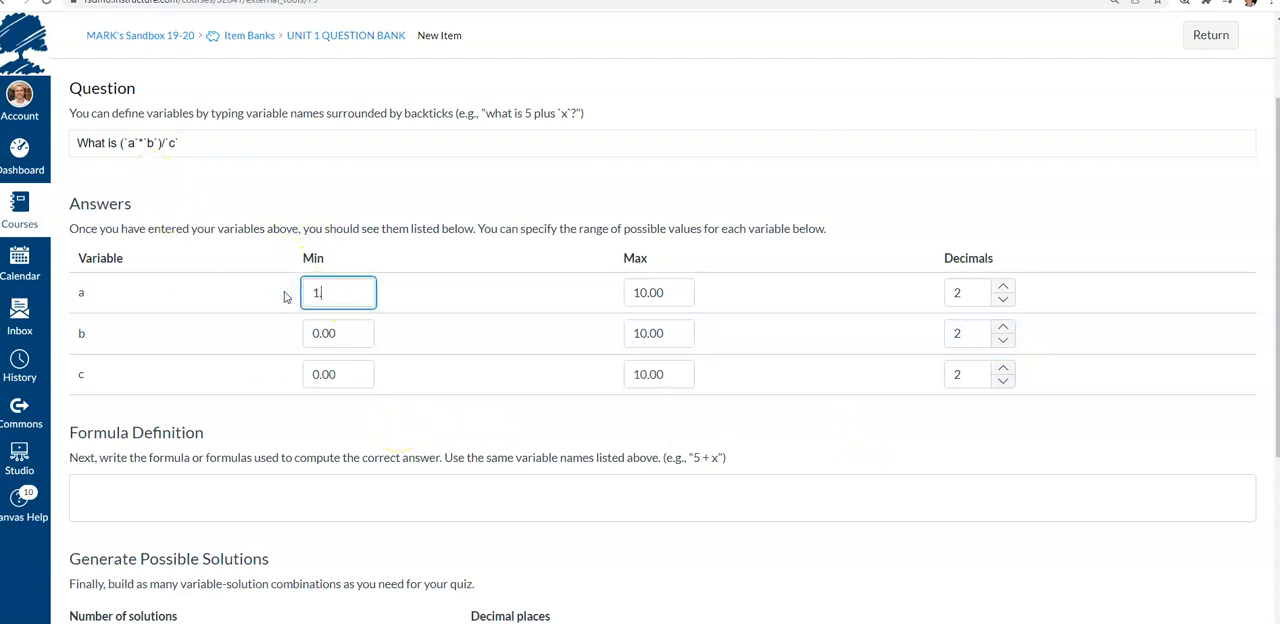
key(Tab)
key(Tab)
key(Tab)
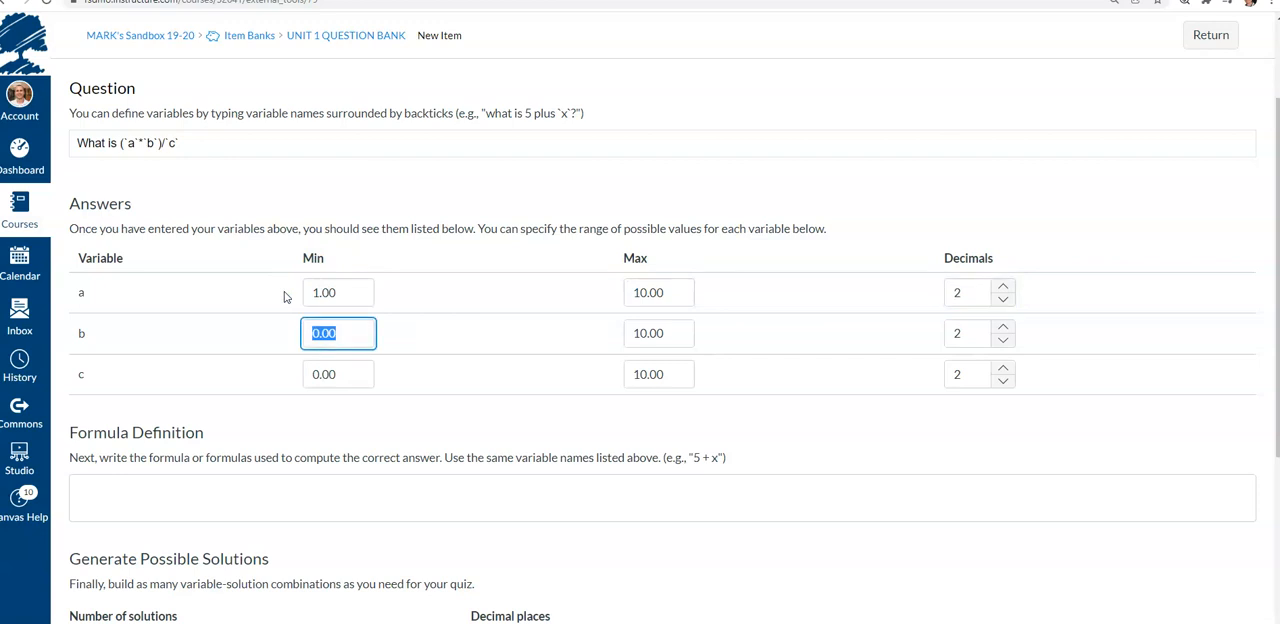
text(.5)
key(Tab)
text(.7)
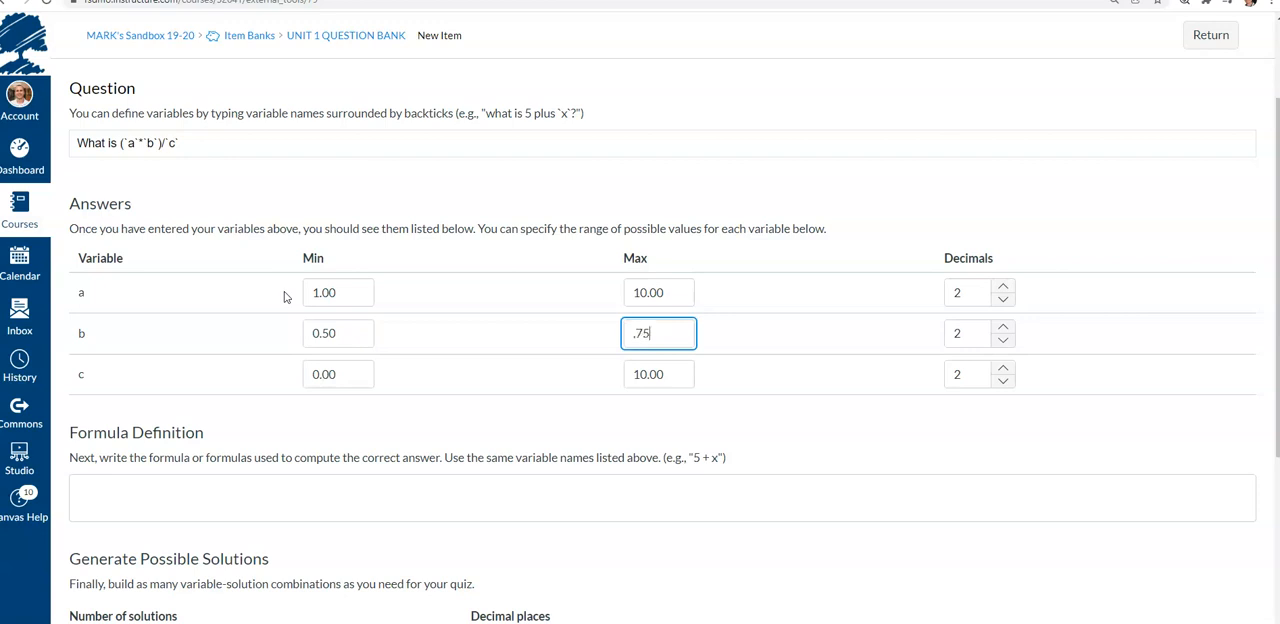
text(5)
Set variable c's range from 11 to 20
key(Tab)
key(Tab)
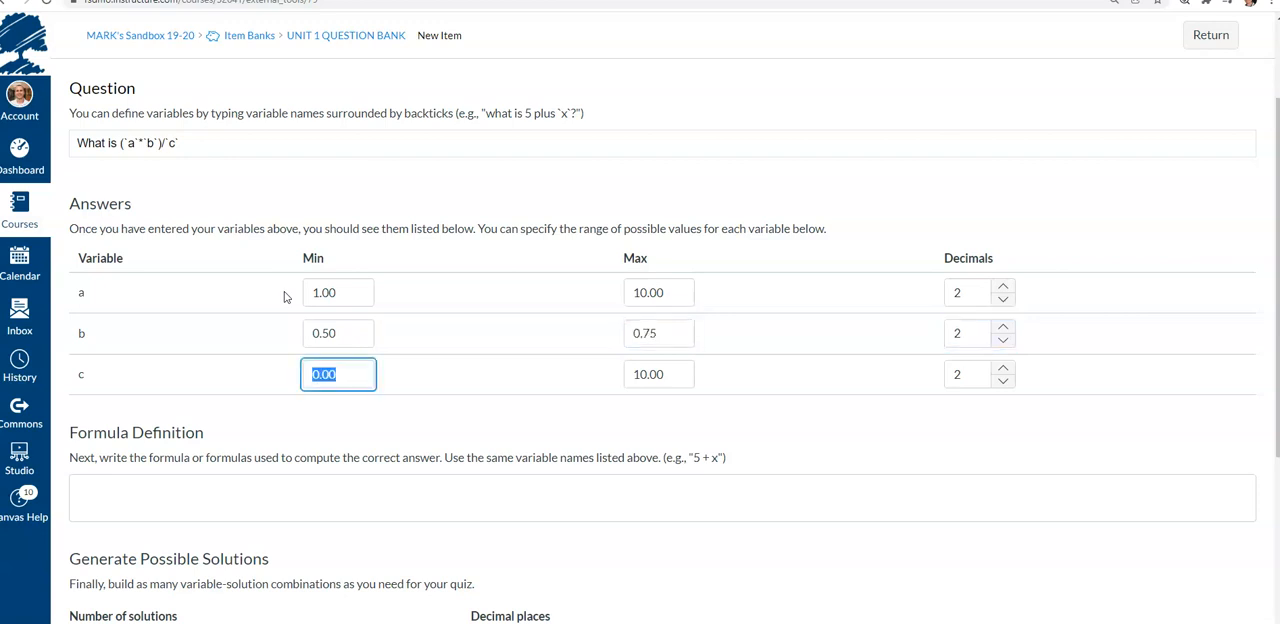
text(11)
key(Tab)
text(20)
key(Tab)
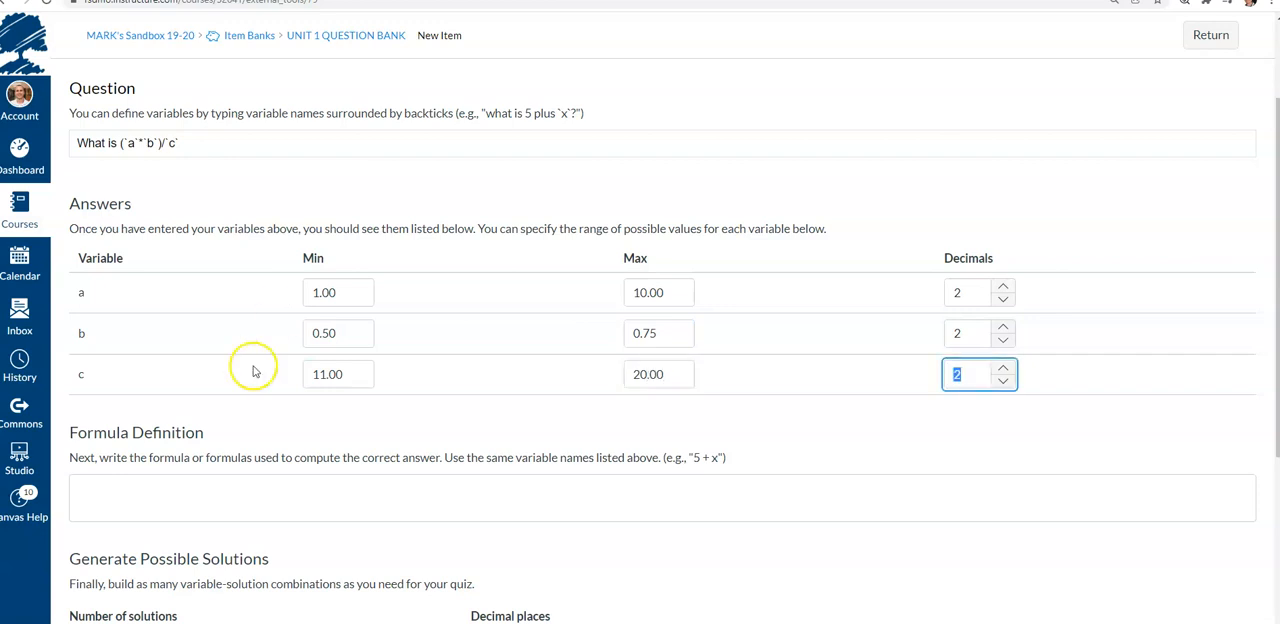
Enter the formula definition (a*b)/c
scroll(188, 470, down, 1)
click(187, 425)
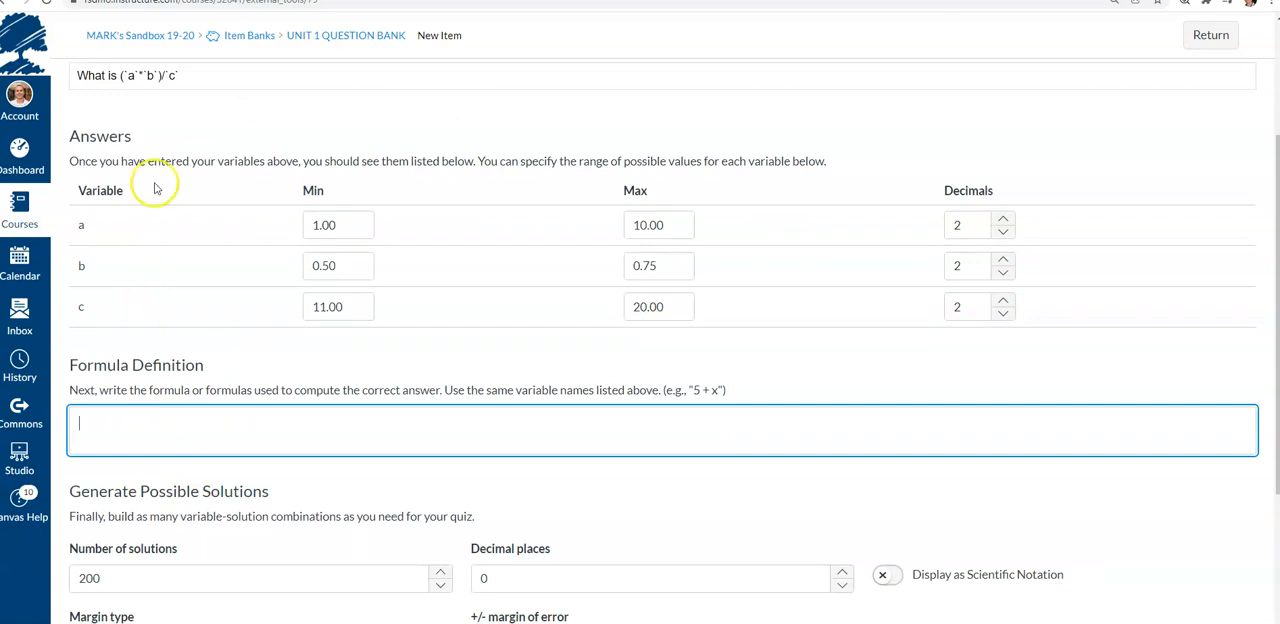
scroll(160, 176, up, 1)
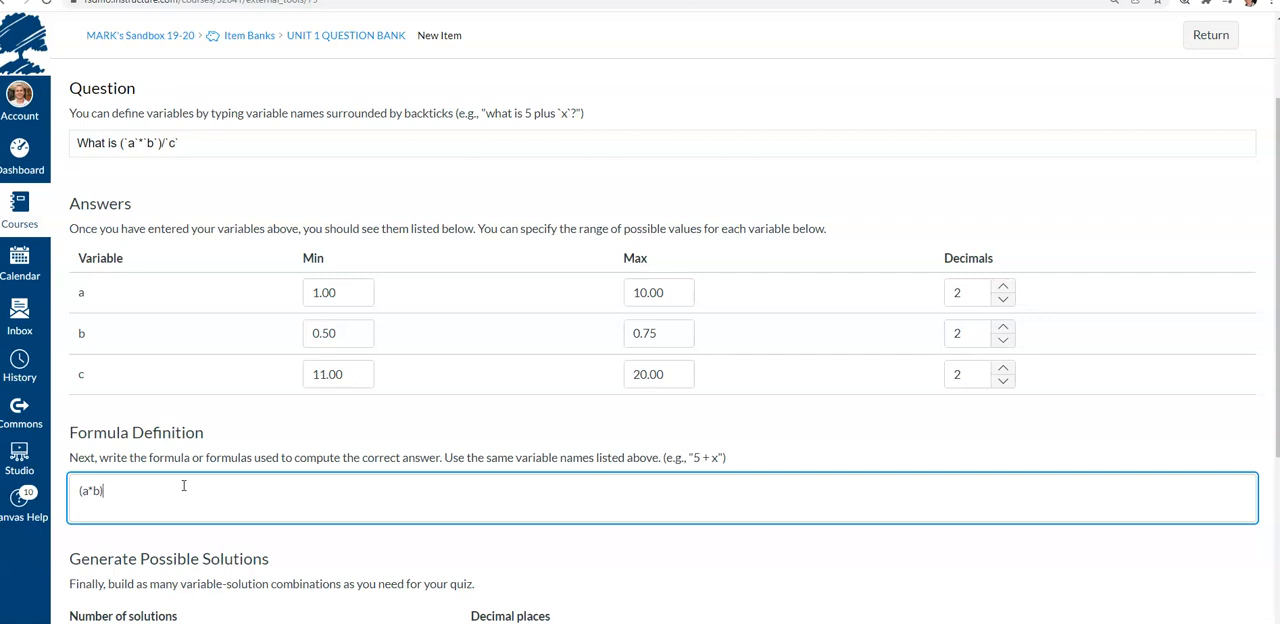
click(253, 545)
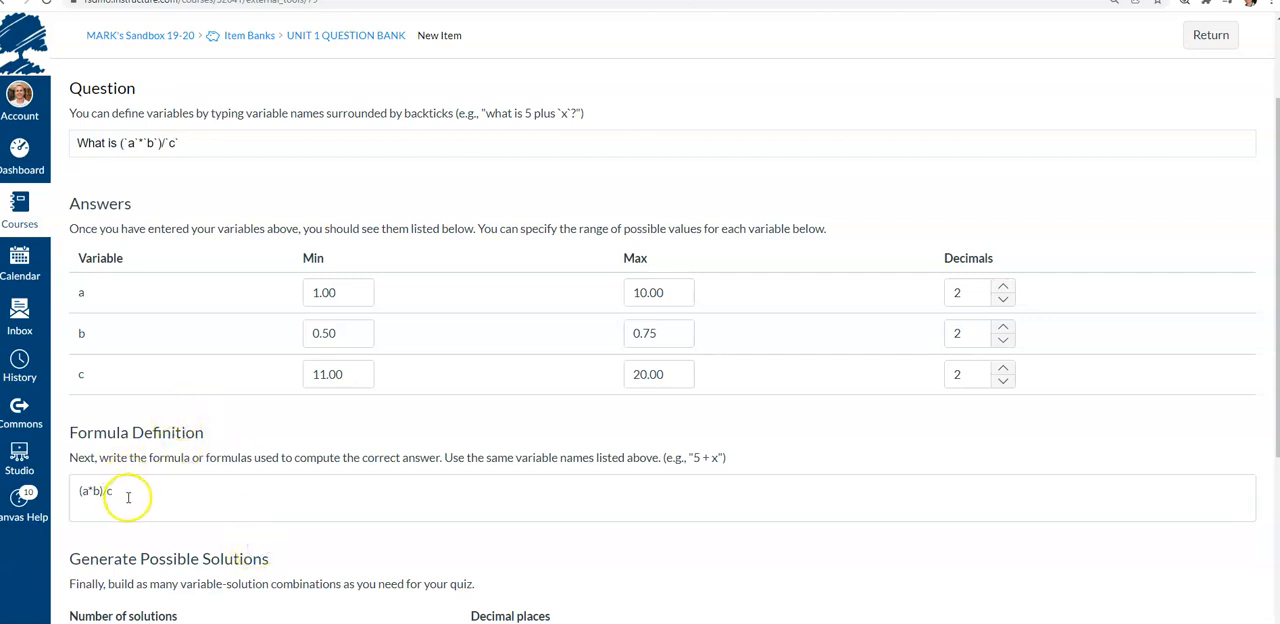
scroll(127, 495, down, 2)
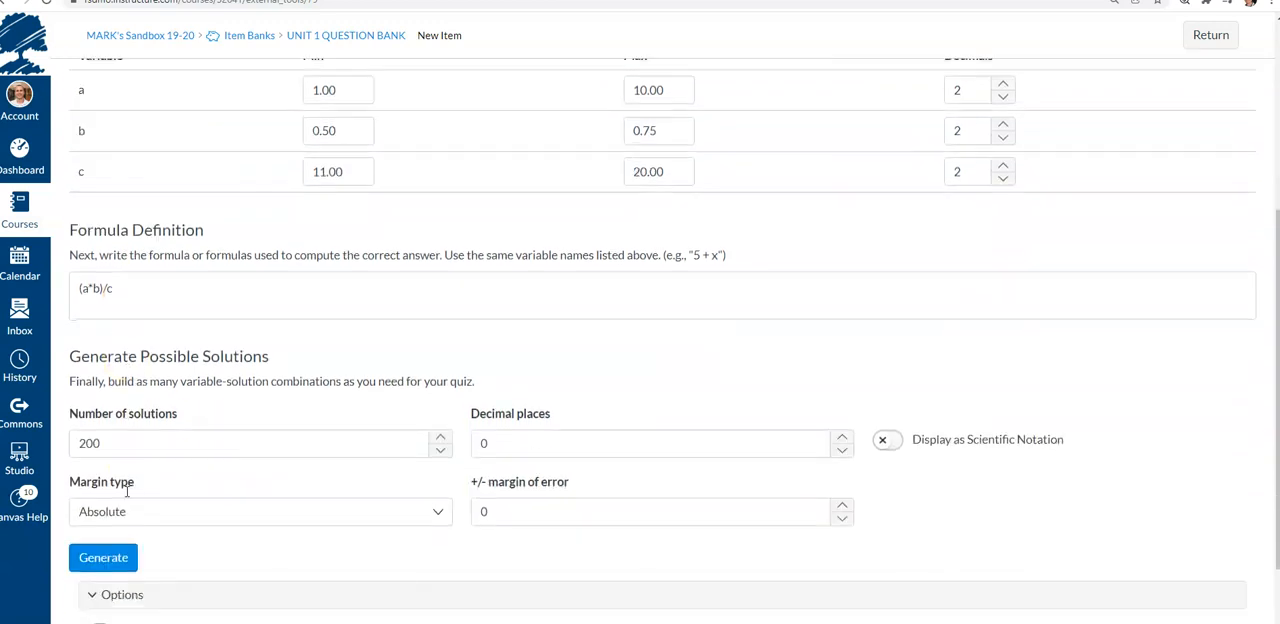
Set the solutions' decimal places to 2 and the margin of error to 0.1
scroll(127, 495, down, 1)
scroll(131, 372, down, 1)
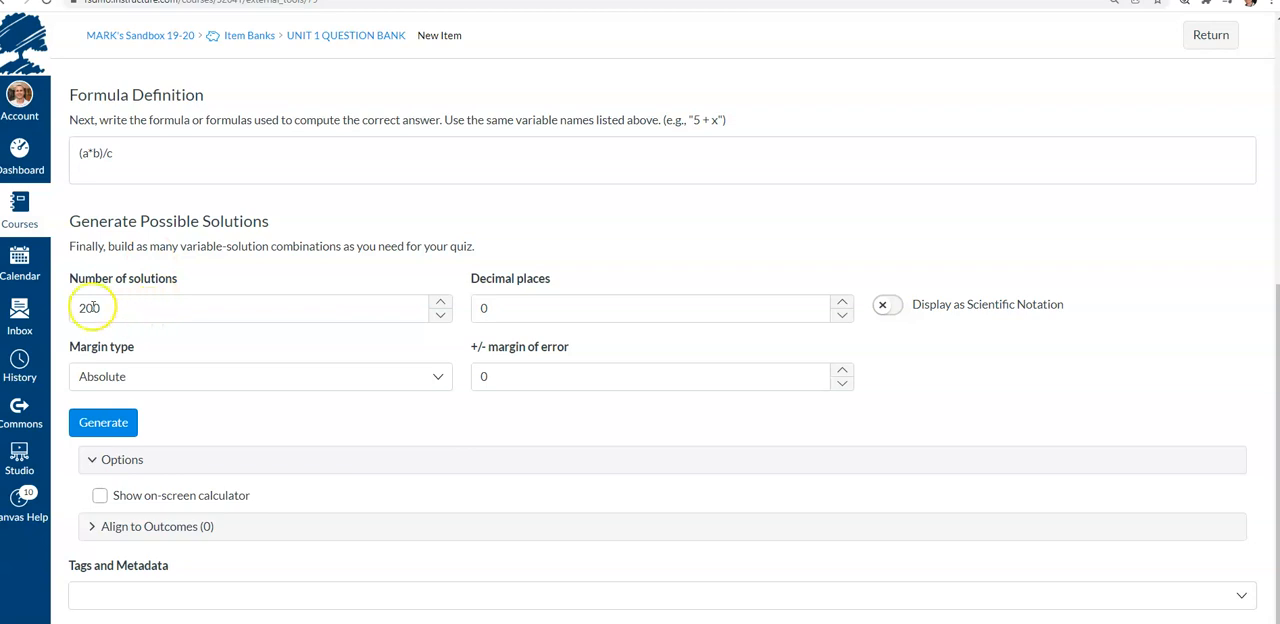
click(842, 301)
click(842, 301)
double_click(482, 384)
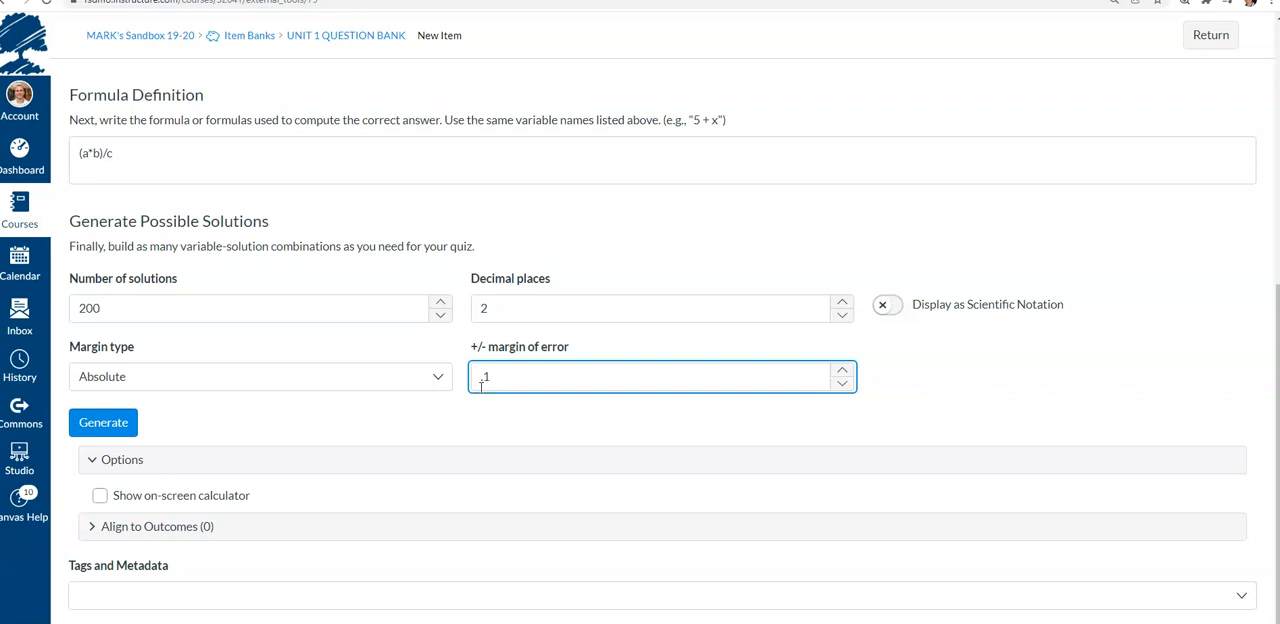
Turn on the on-screen basic calculator and try enabling One Question at a Time
click(100, 495)
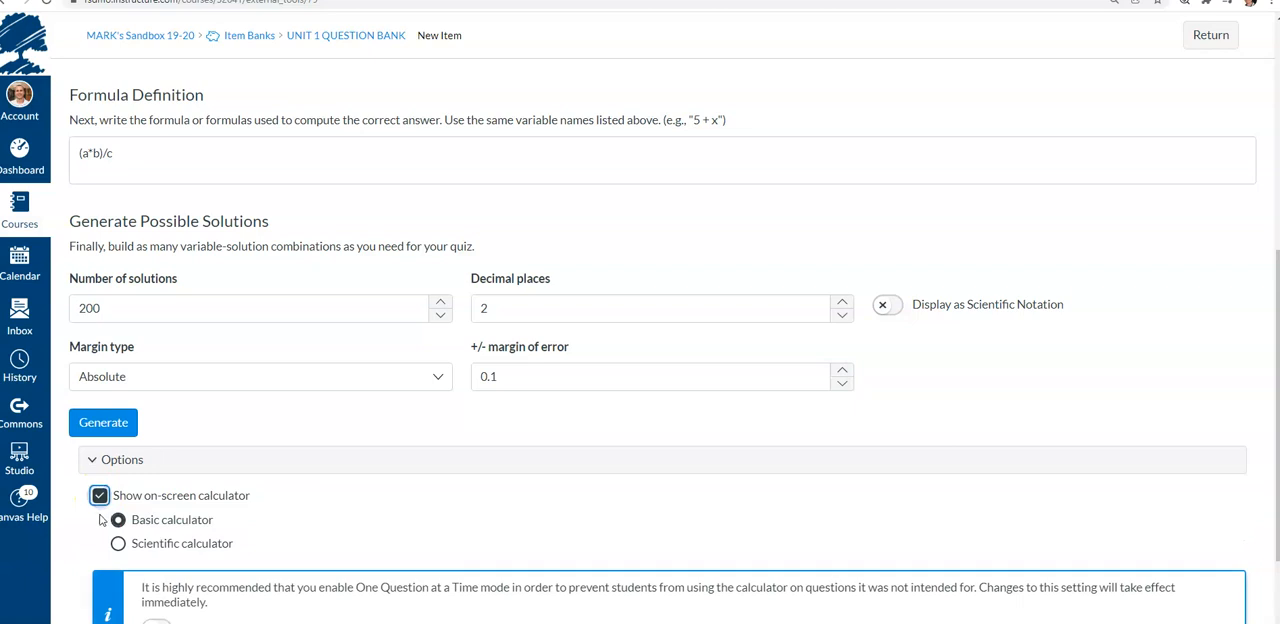
scroll(103, 519, down, 1)
scroll(99, 519, down, 1)
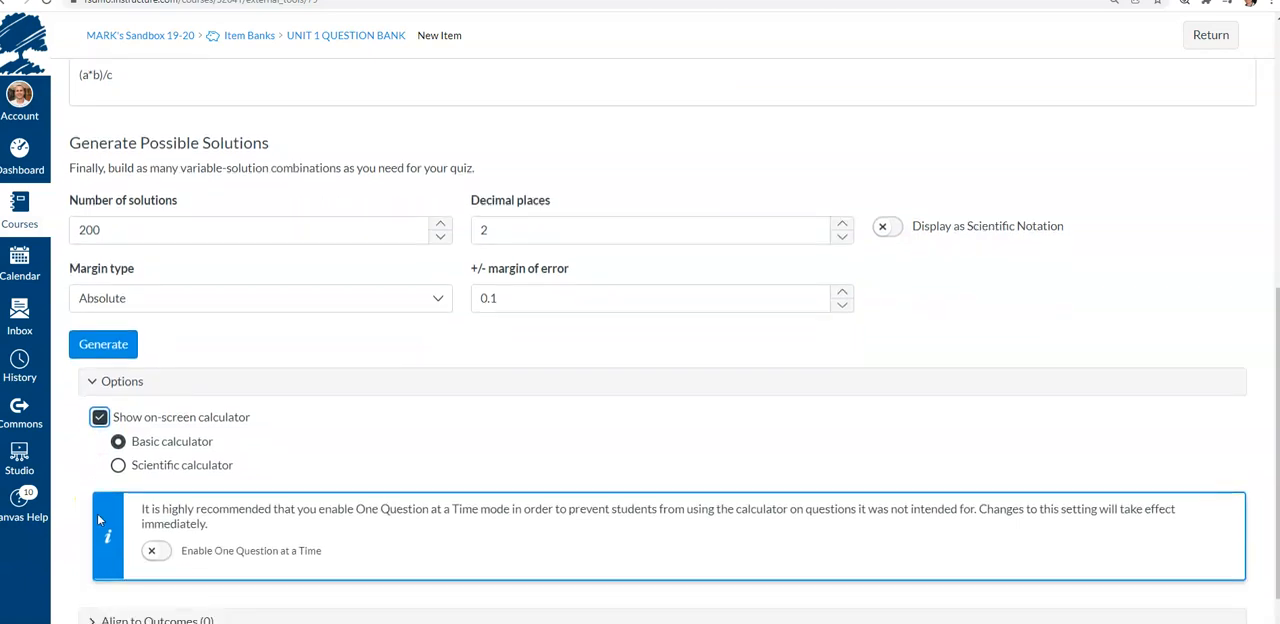
click(152, 494)
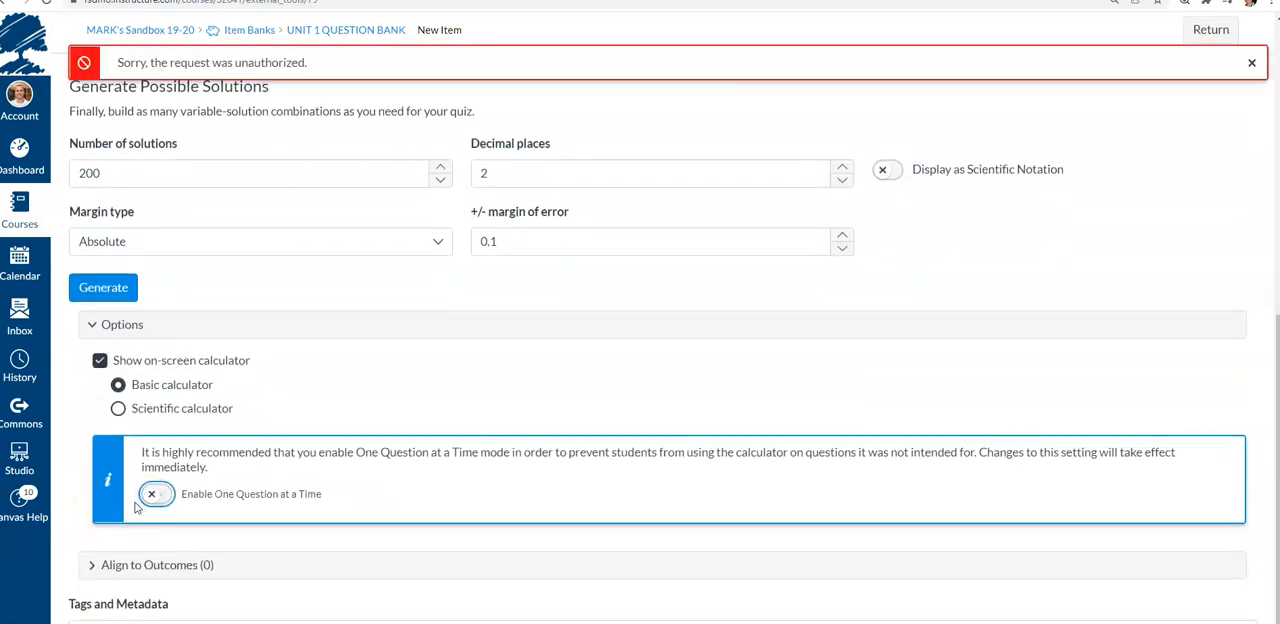
Generate the 200 possible solutions for the formula
click(94, 402)
scroll(94, 404, down, 1)
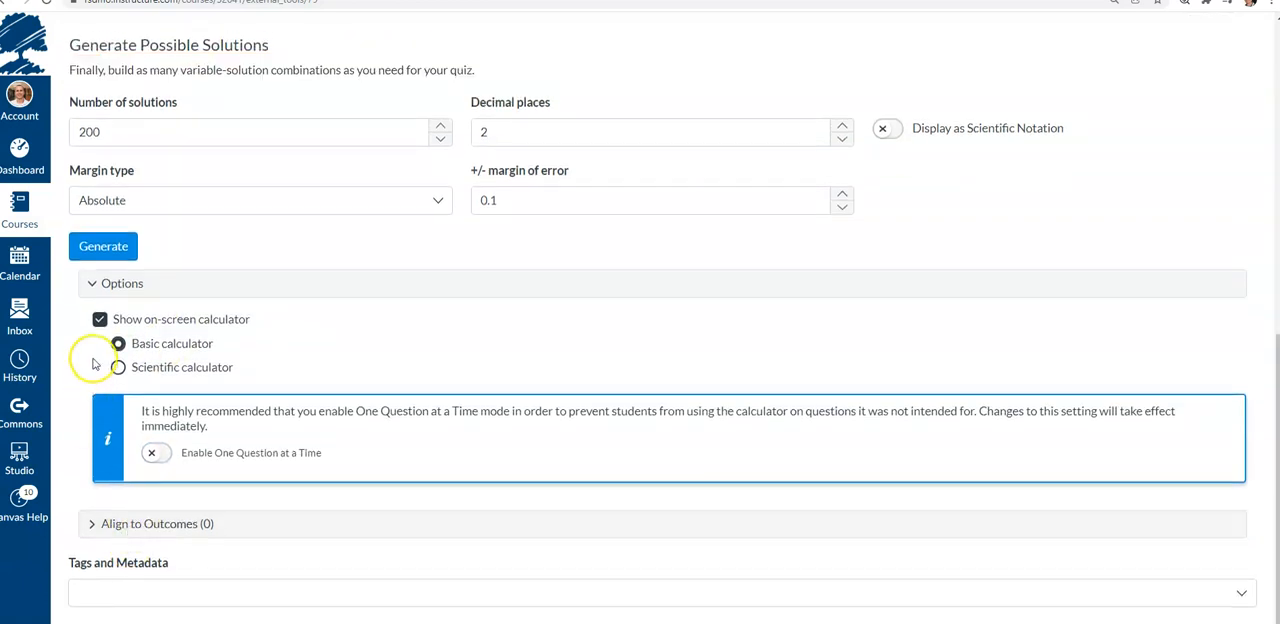
scroll(424, 376, up, 4)
scroll(426, 380, down, 4)
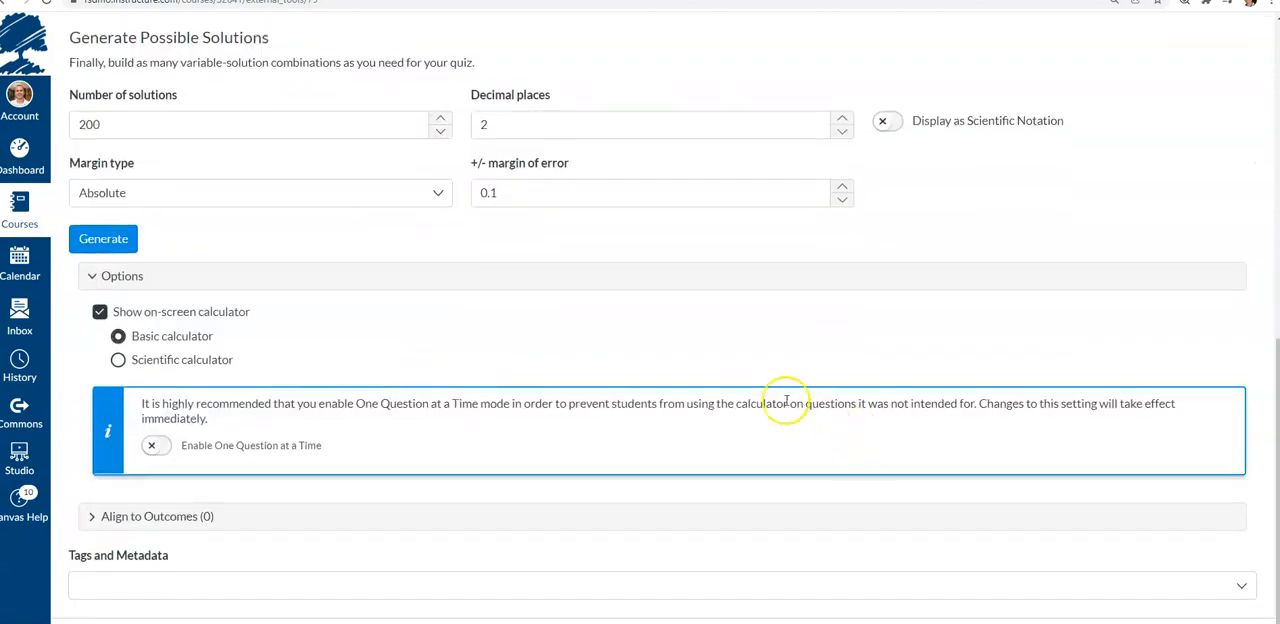
scroll(700, 377, up, 8)
scroll(250, 520, down, 3)
click(117, 447)
scroll(112, 425, down, 1)
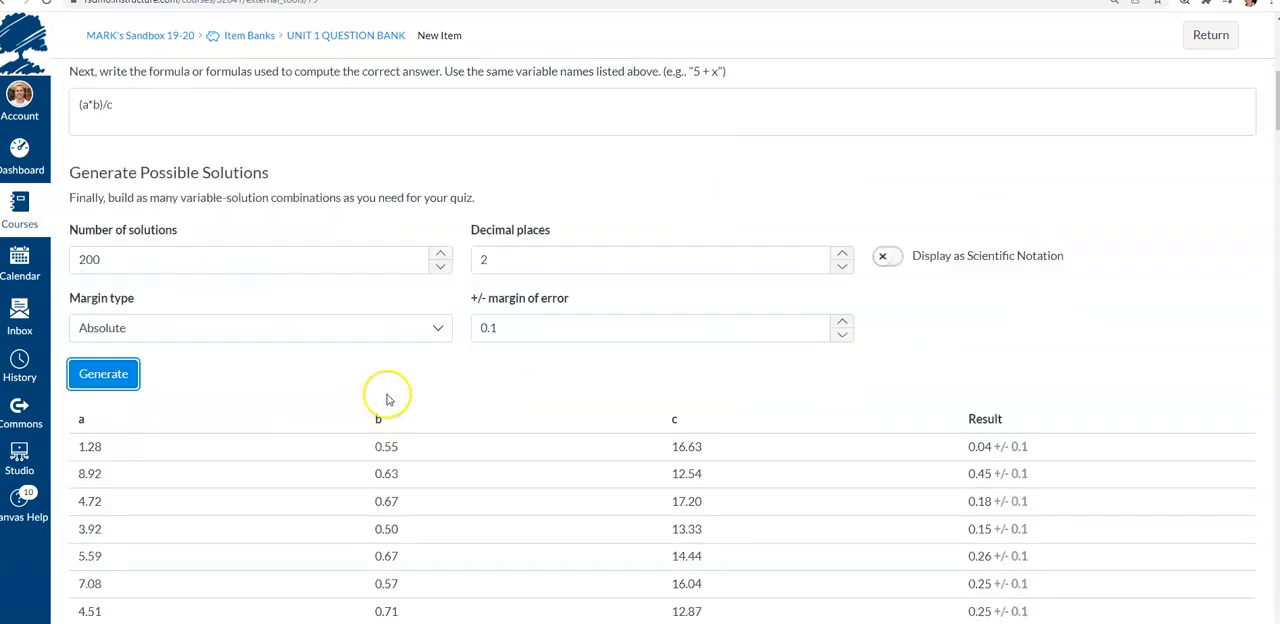
Scroll through the generated table of variable values and results to review them
scroll(389, 399, down, 2)
scroll(278, 279, up, 2)
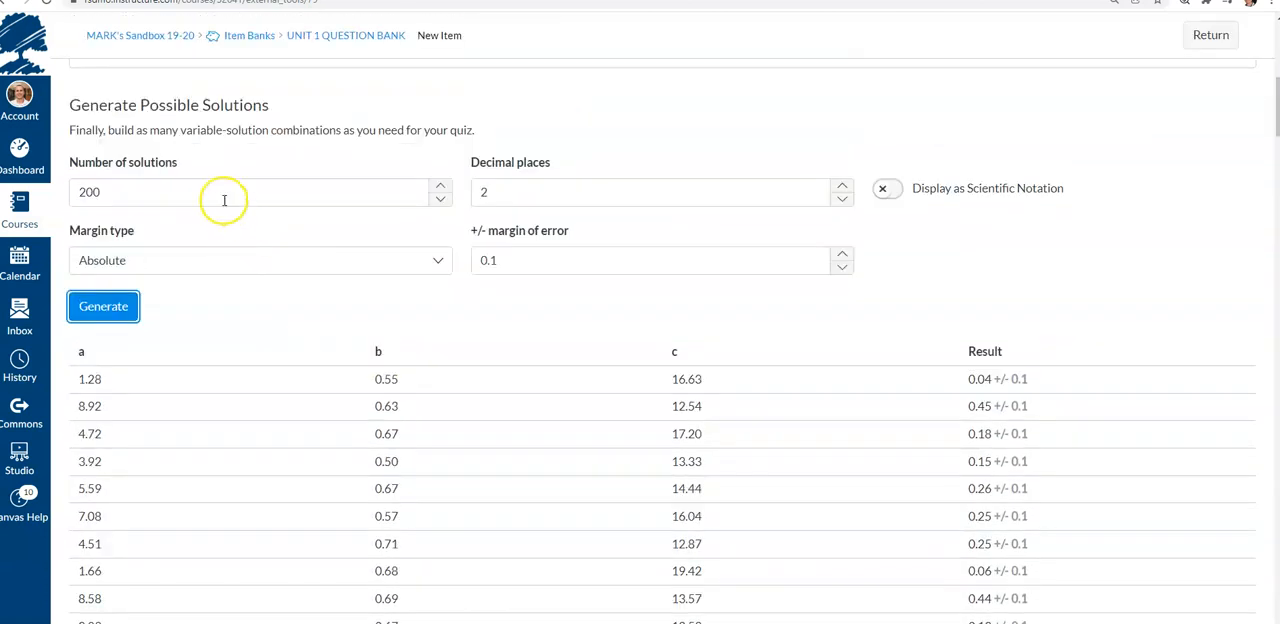
scroll(332, 354, up, 4)
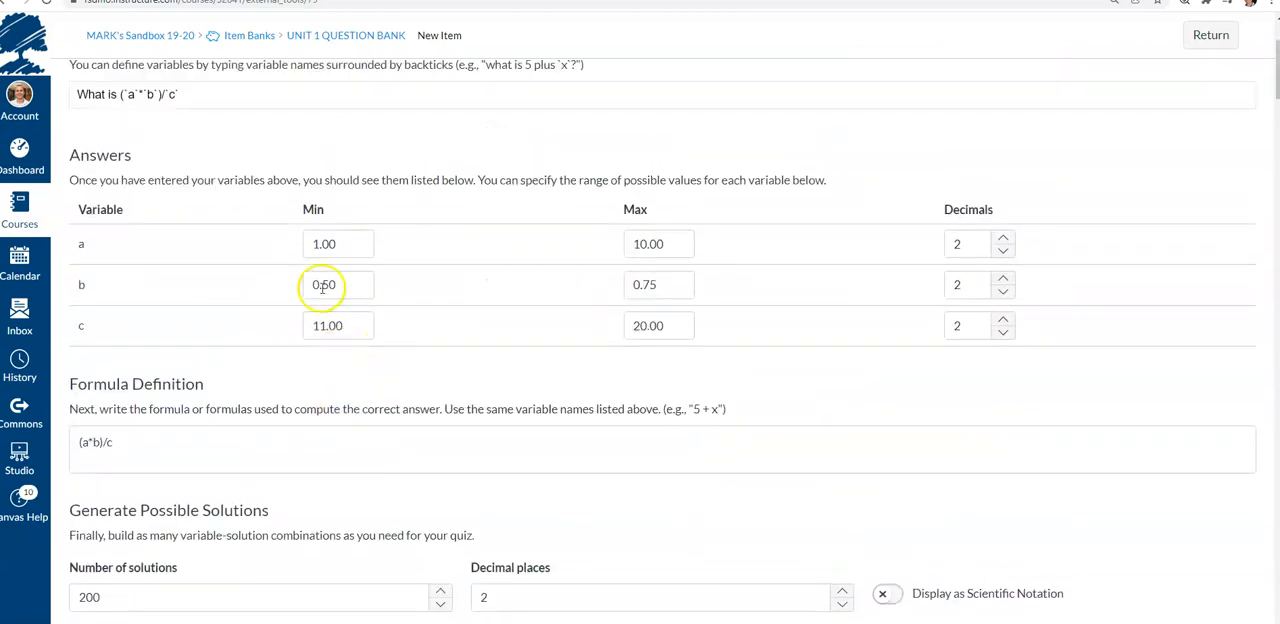
scroll(209, 300, down, 5)
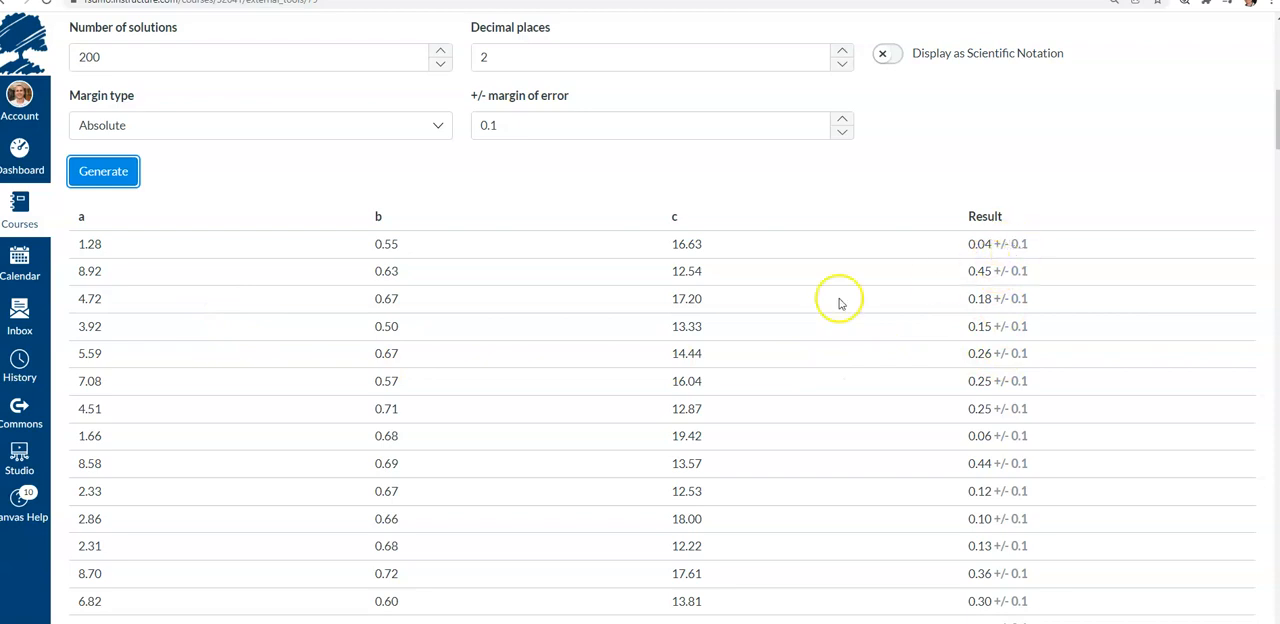
scroll(599, 391, down, 2)
scroll(599, 391, down, 15)
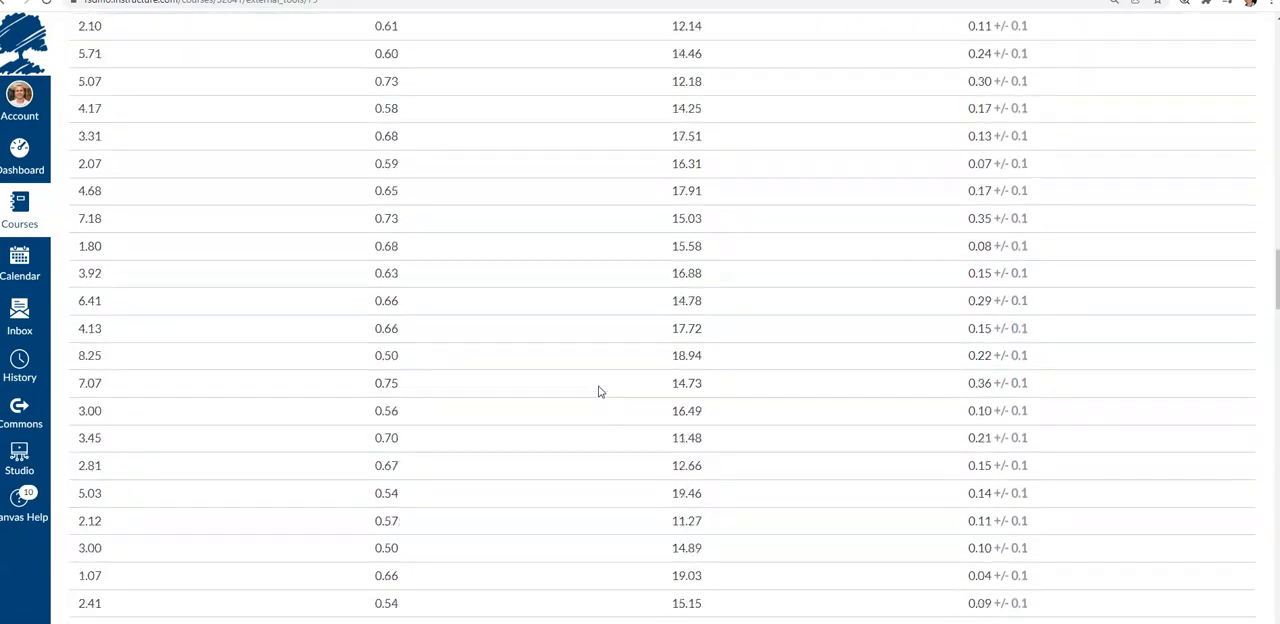
scroll(599, 391, down, 15)
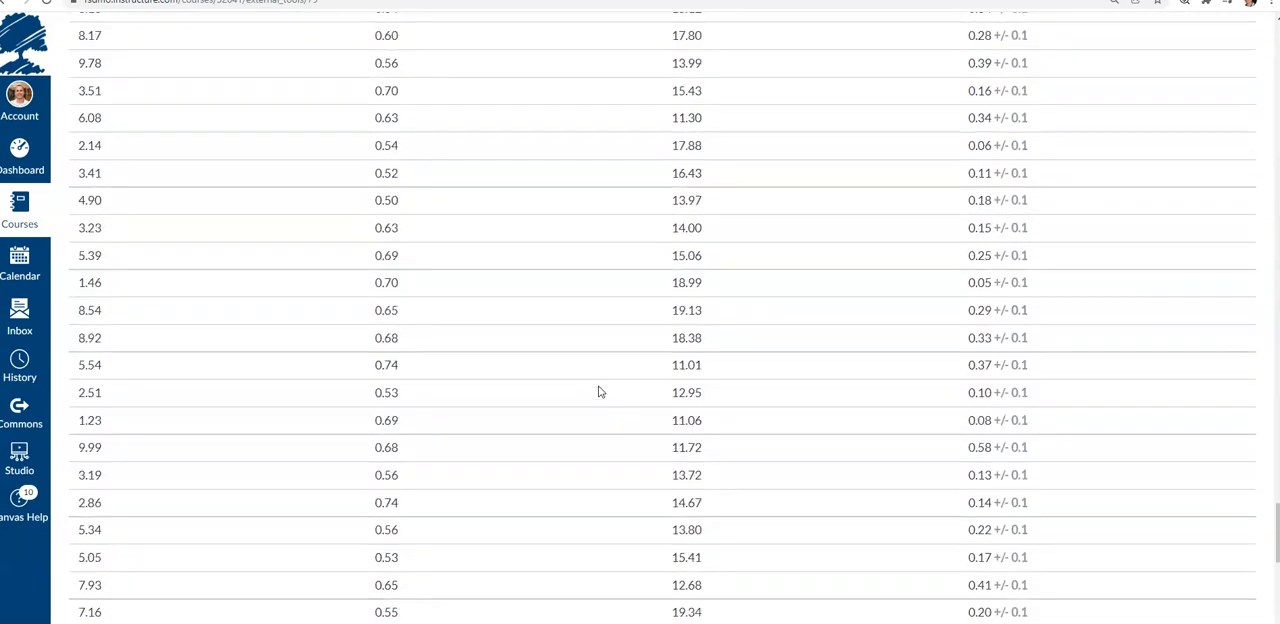
scroll(599, 391, down, 4)
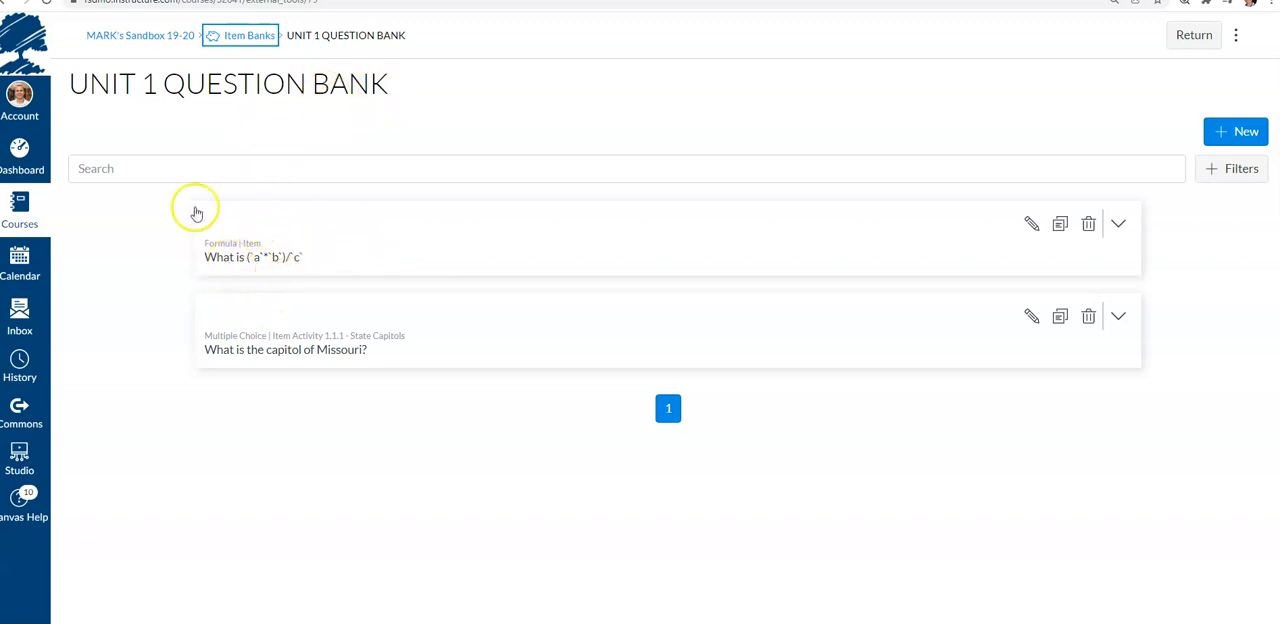
Expand the formula item in UNIT 1 QUESTION BANK to preview its question and answer
click(151, 266)
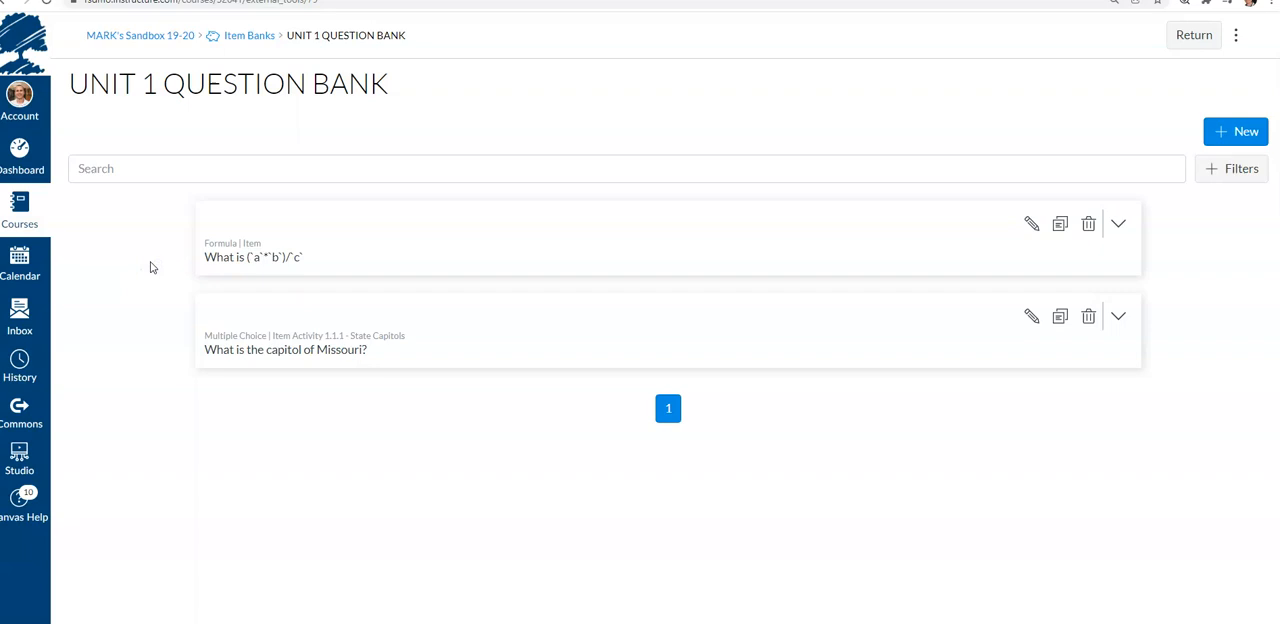
click(294, 247)
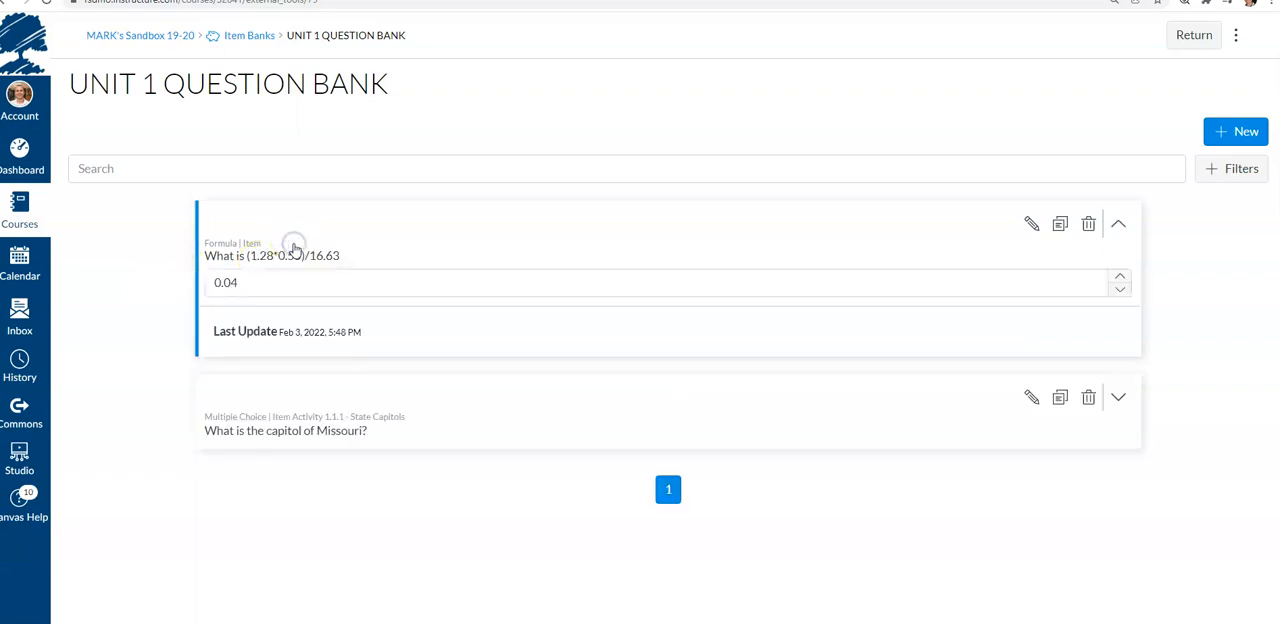
click(130, 249)
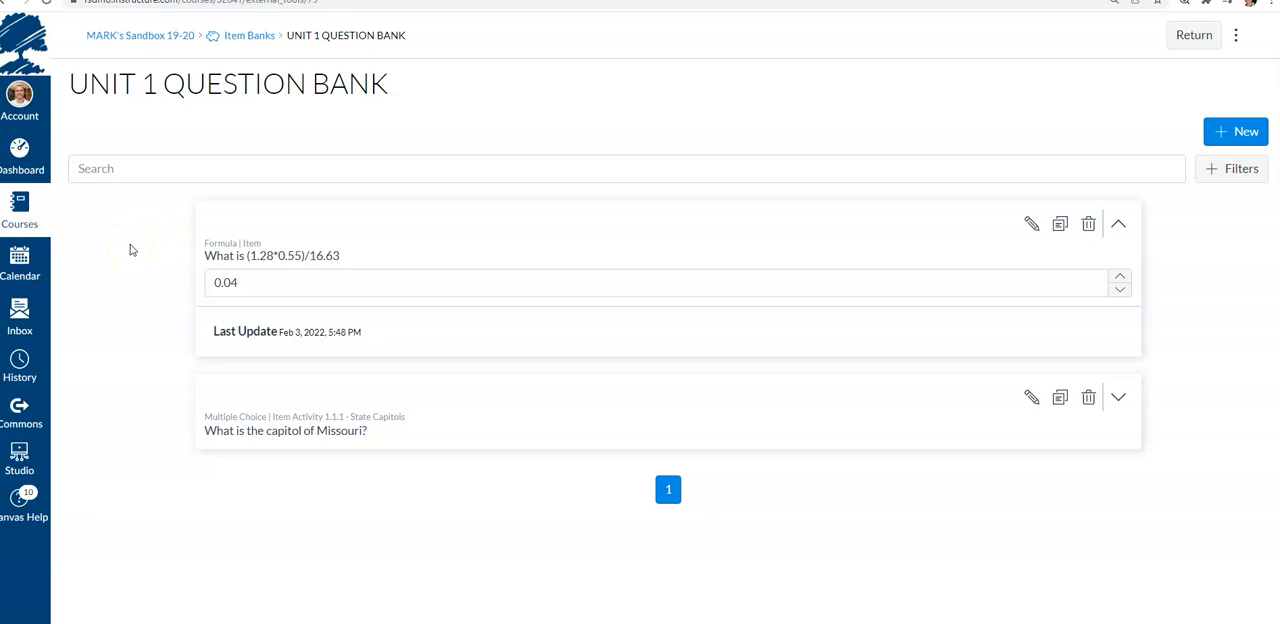
click(206, 244)
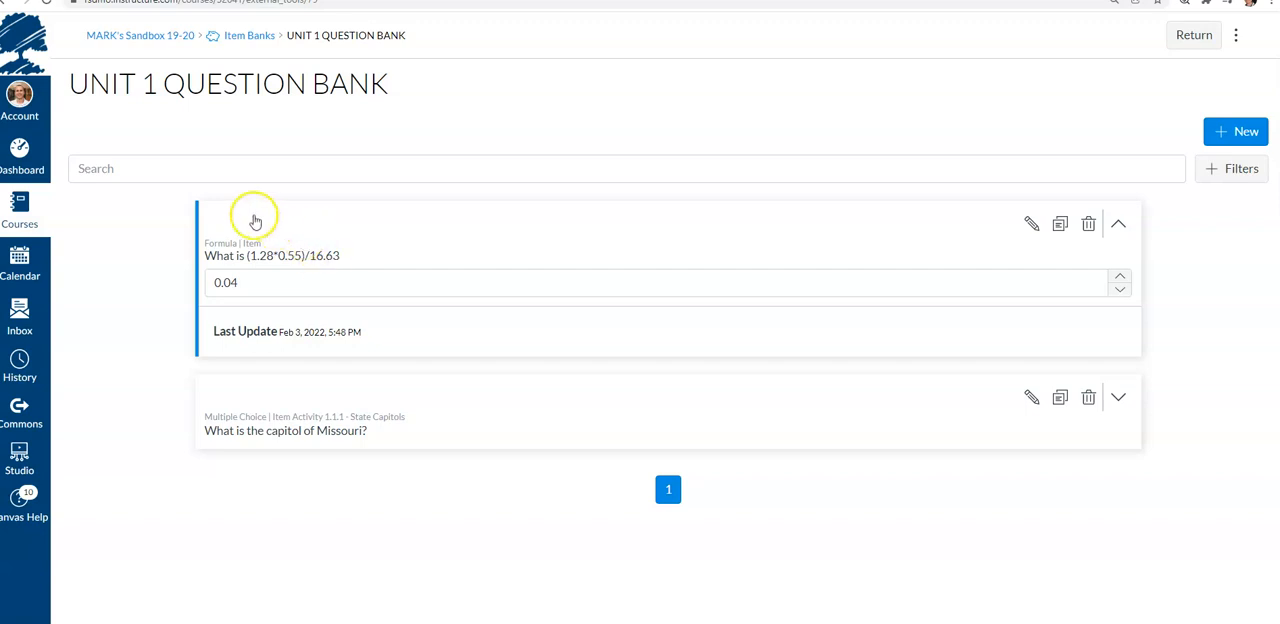
Go back to the MARK's Sandbox 19-20 course and open its Quizzes page
click(133, 36)
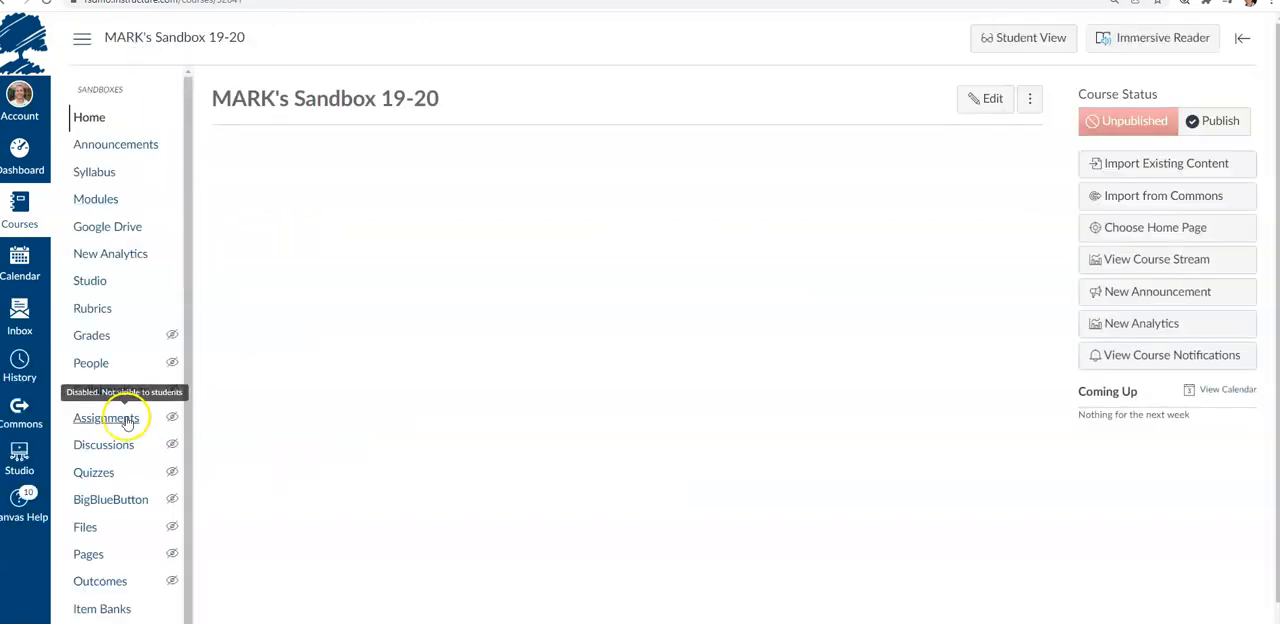
scroll(127, 424, down, 2)
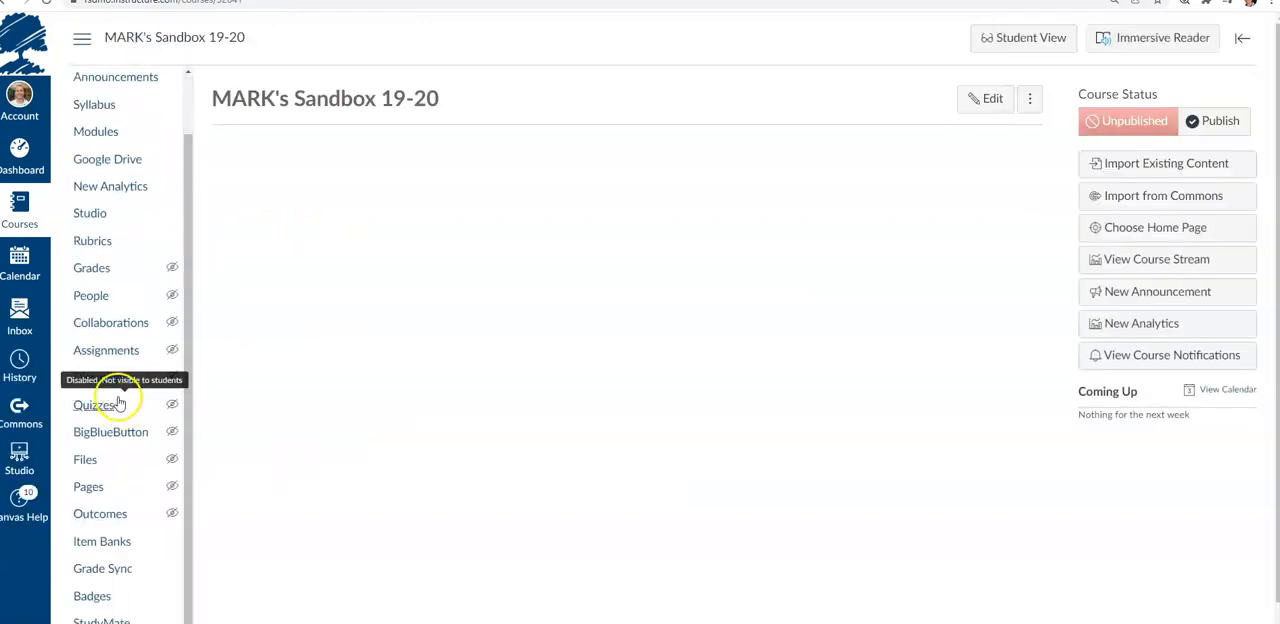
click(80, 404)
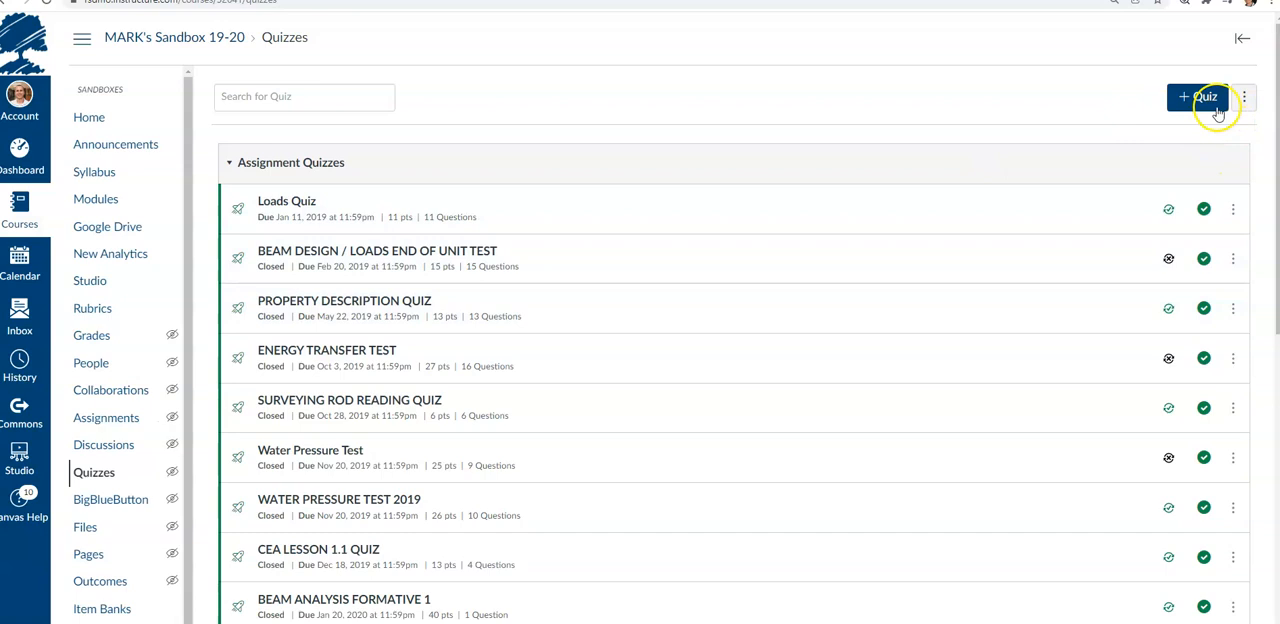
Create a new quiz using the Classic Quizzes engine
click(1214, 107)
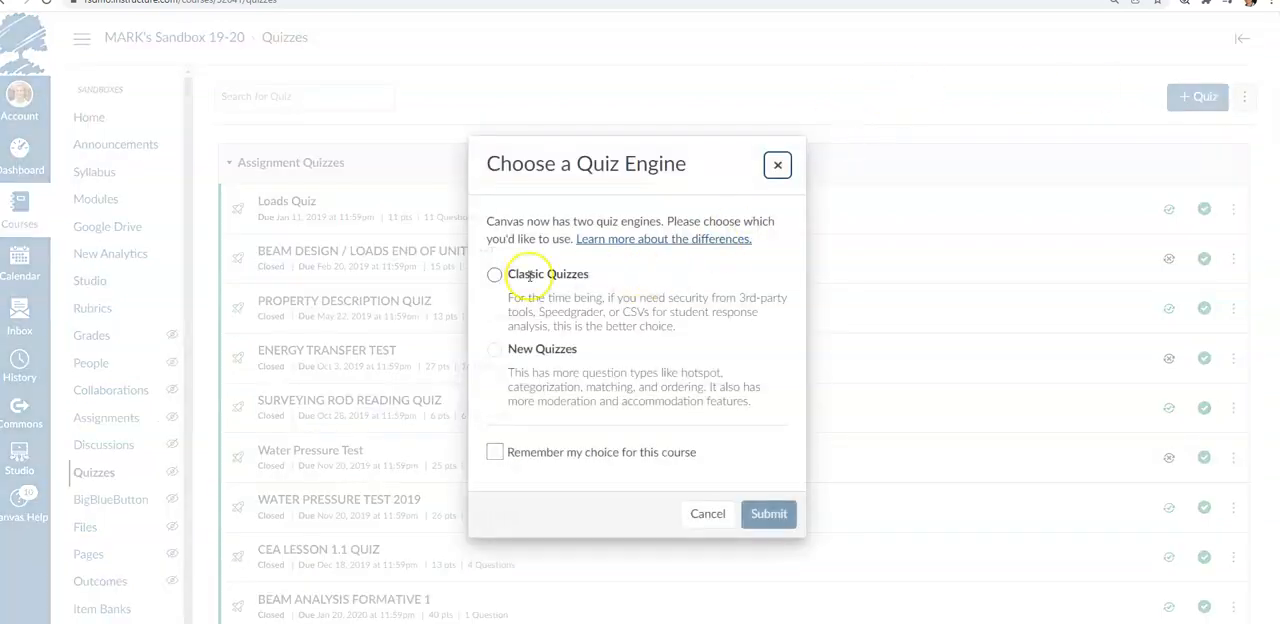
click(495, 276)
click(768, 513)
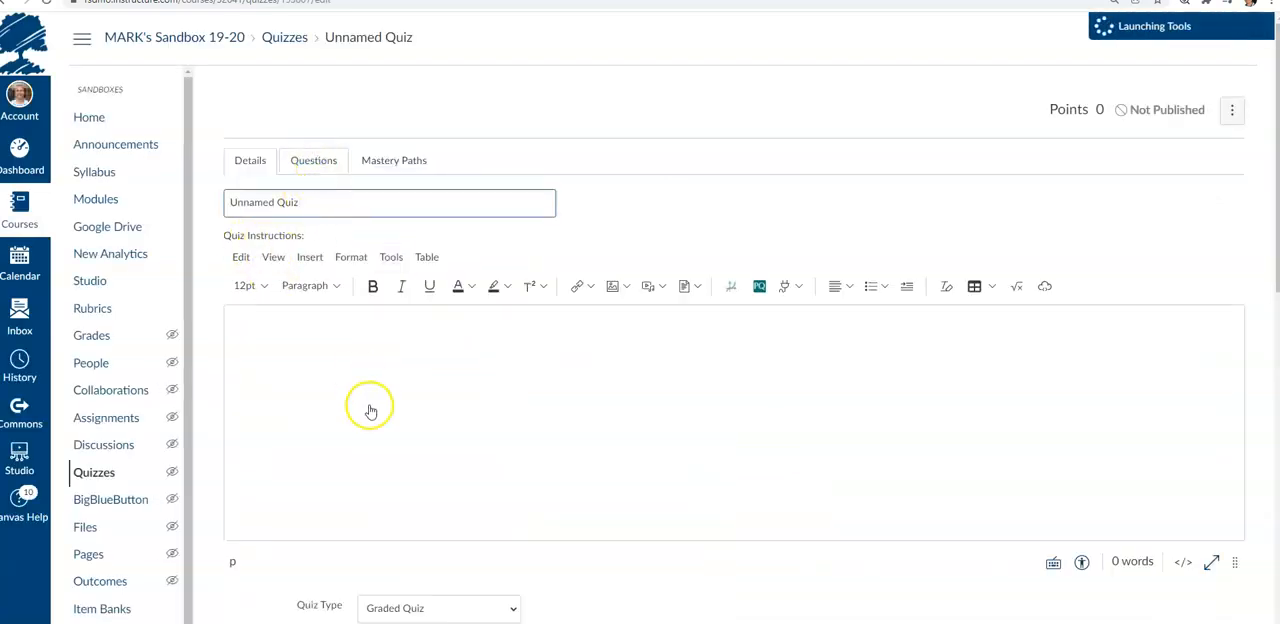
Add a new question on the quiz's Questions tab, close Design Tools, and set its type to Formula Question
click(313, 158)
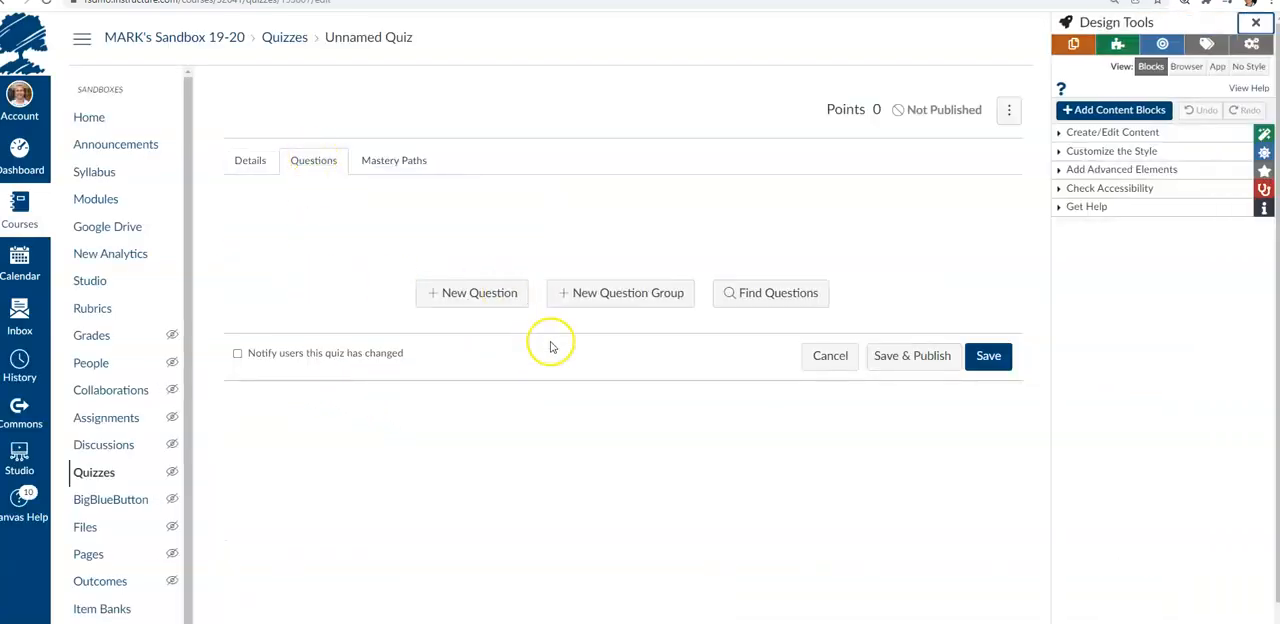
click(491, 298)
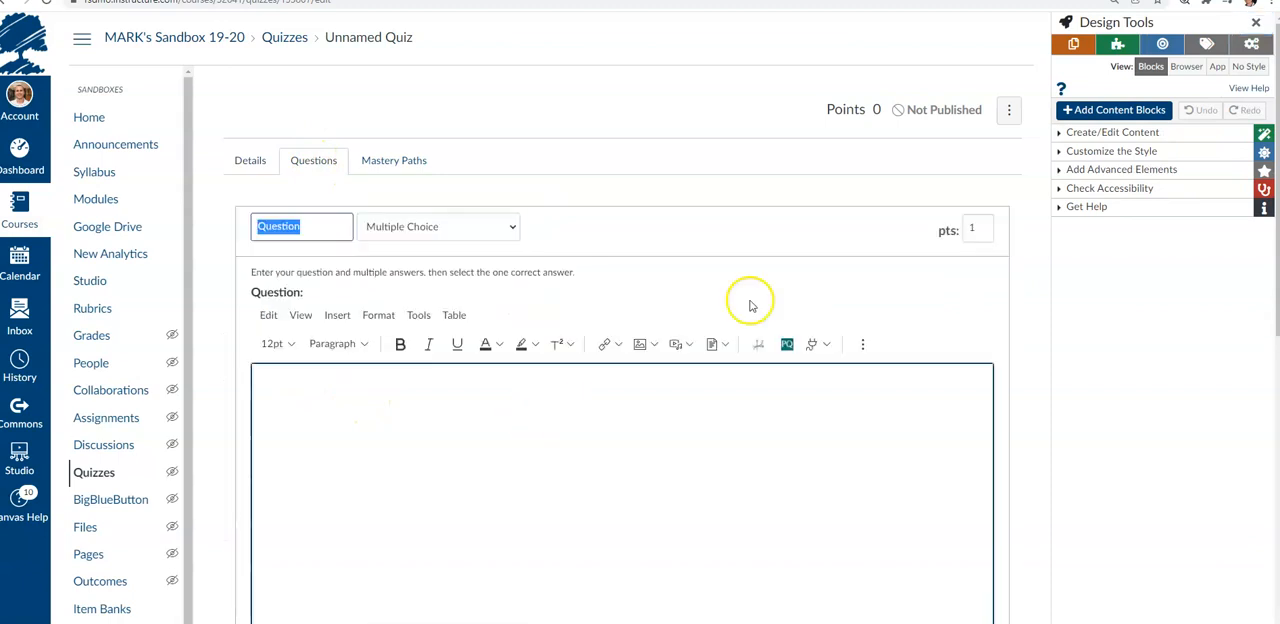
click(1252, 28)
click(696, 392)
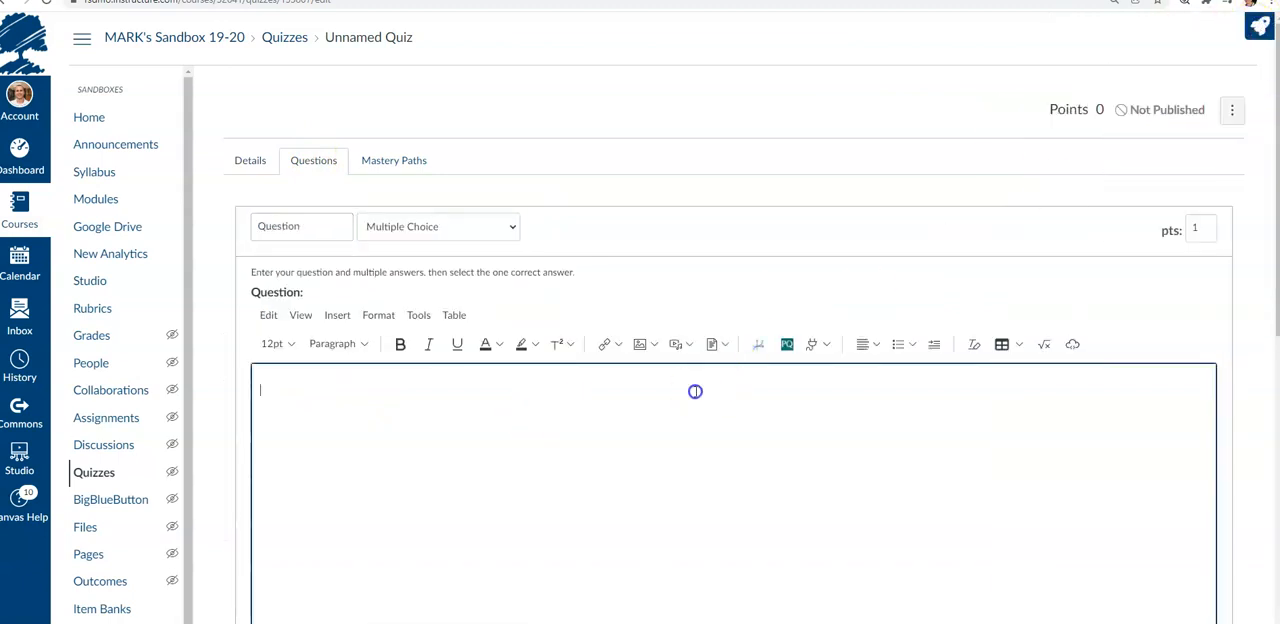
click(465, 236)
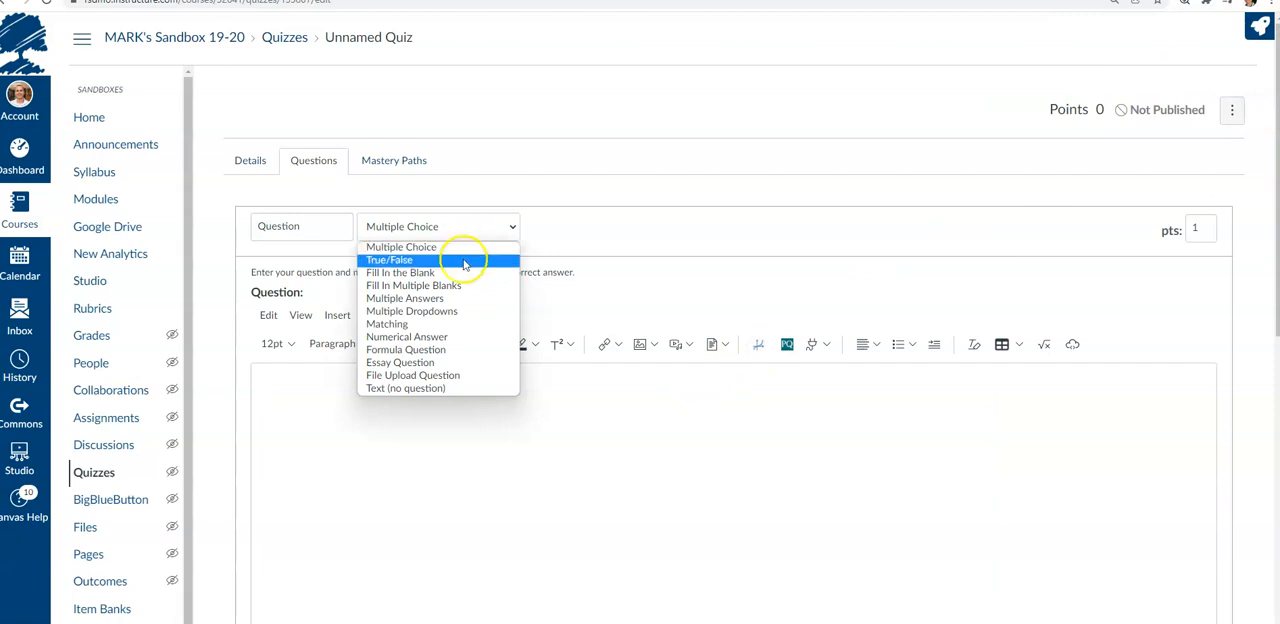
click(449, 349)
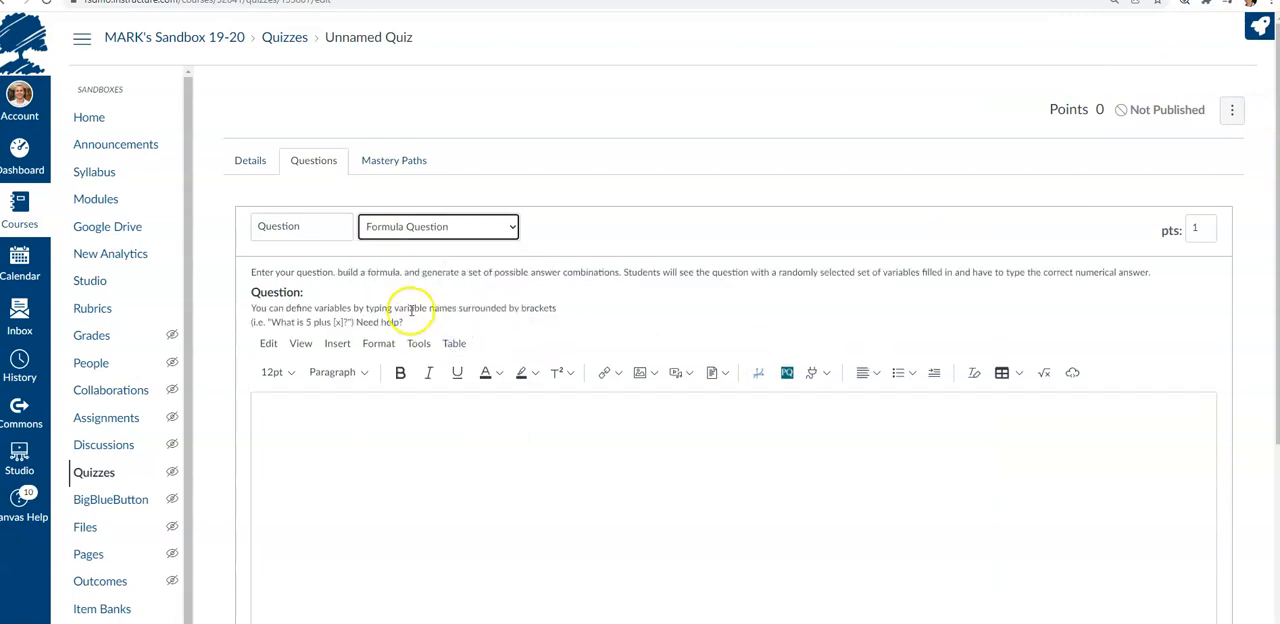
Enter the question text What is ([a]*[b])/[c]? in the question body
scroll(586, 309, down, 2)
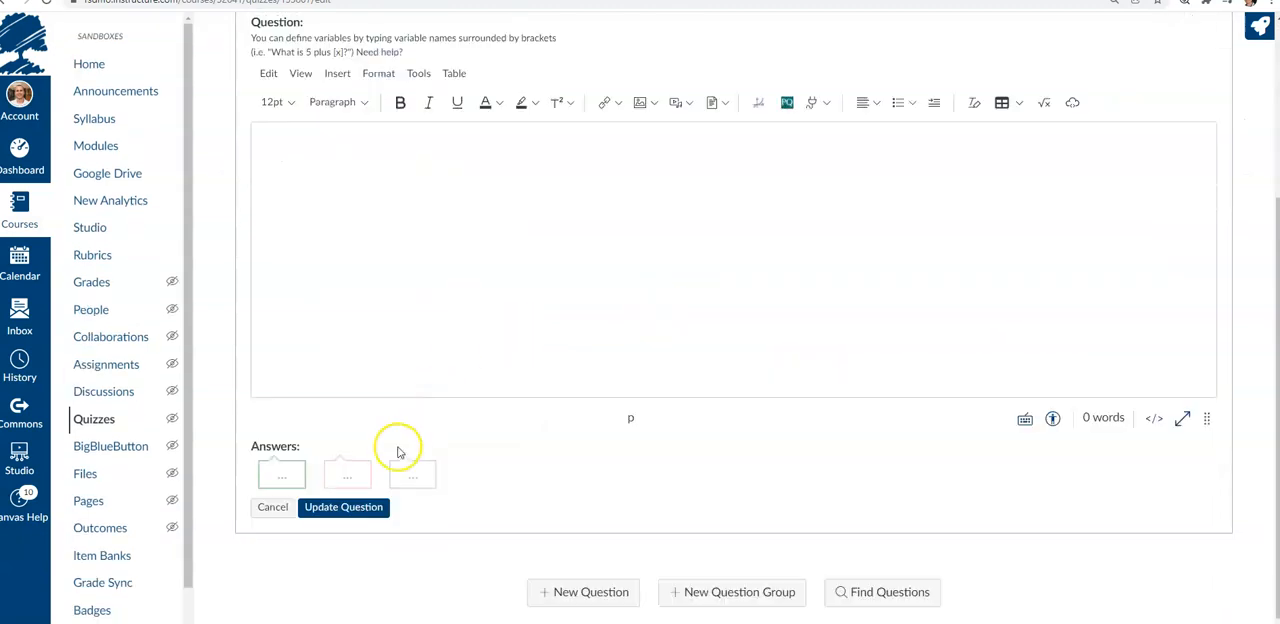
click(319, 207)
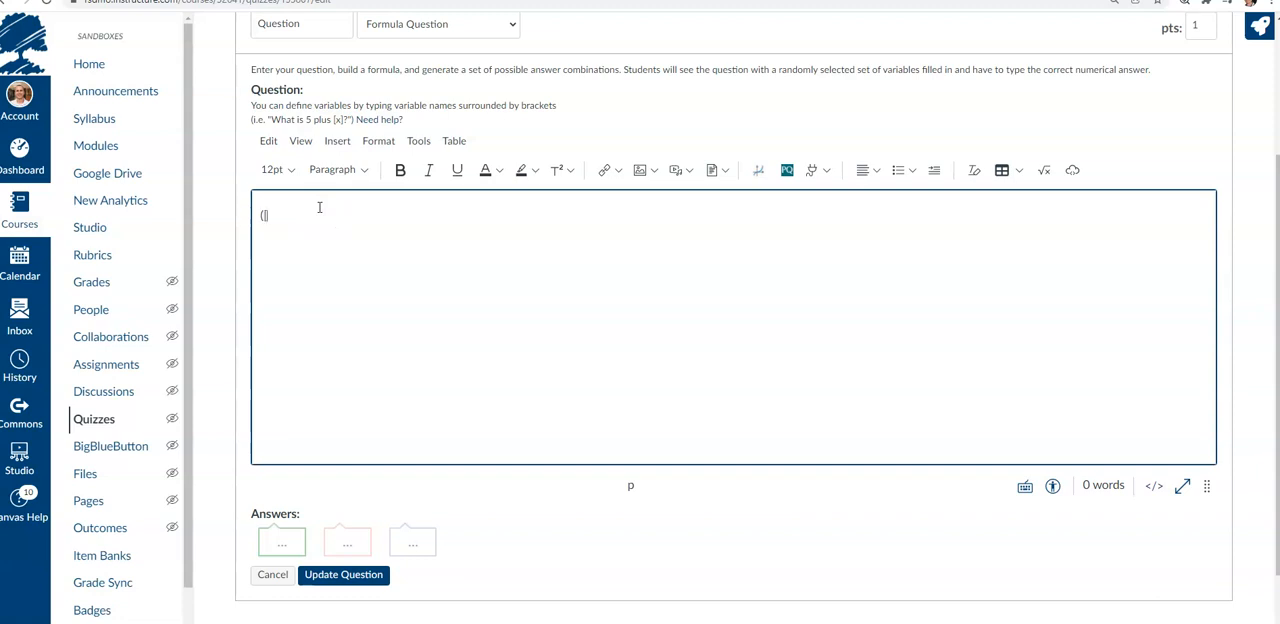
text(([a])
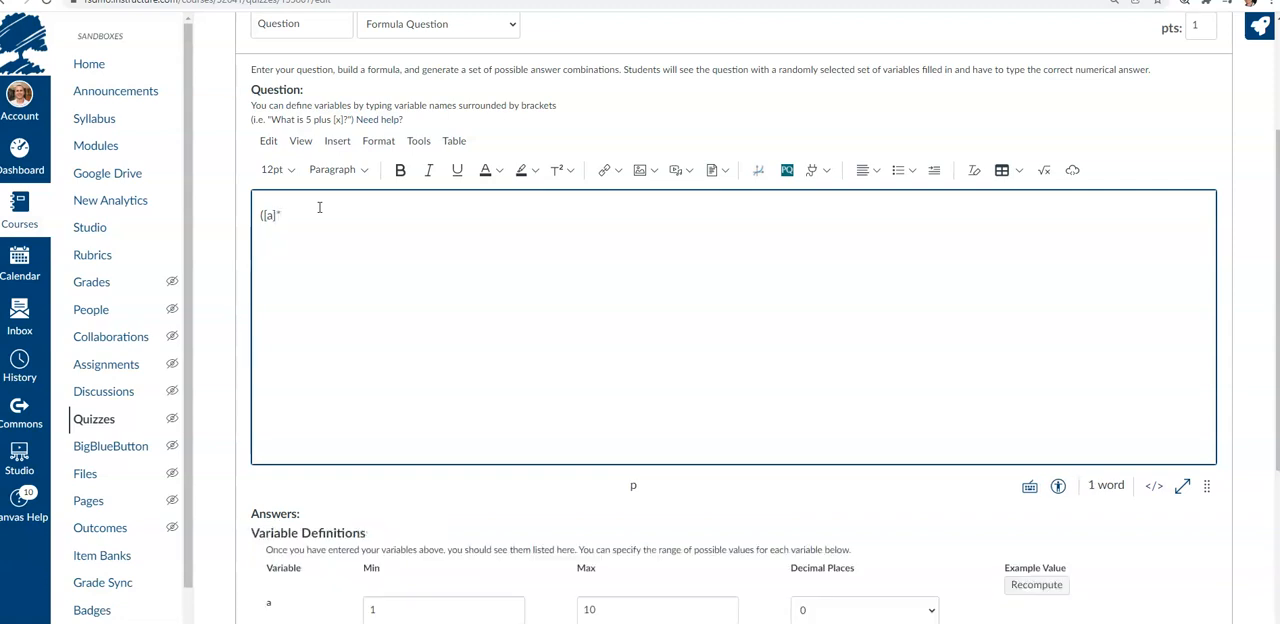
text(*[b])/[c)
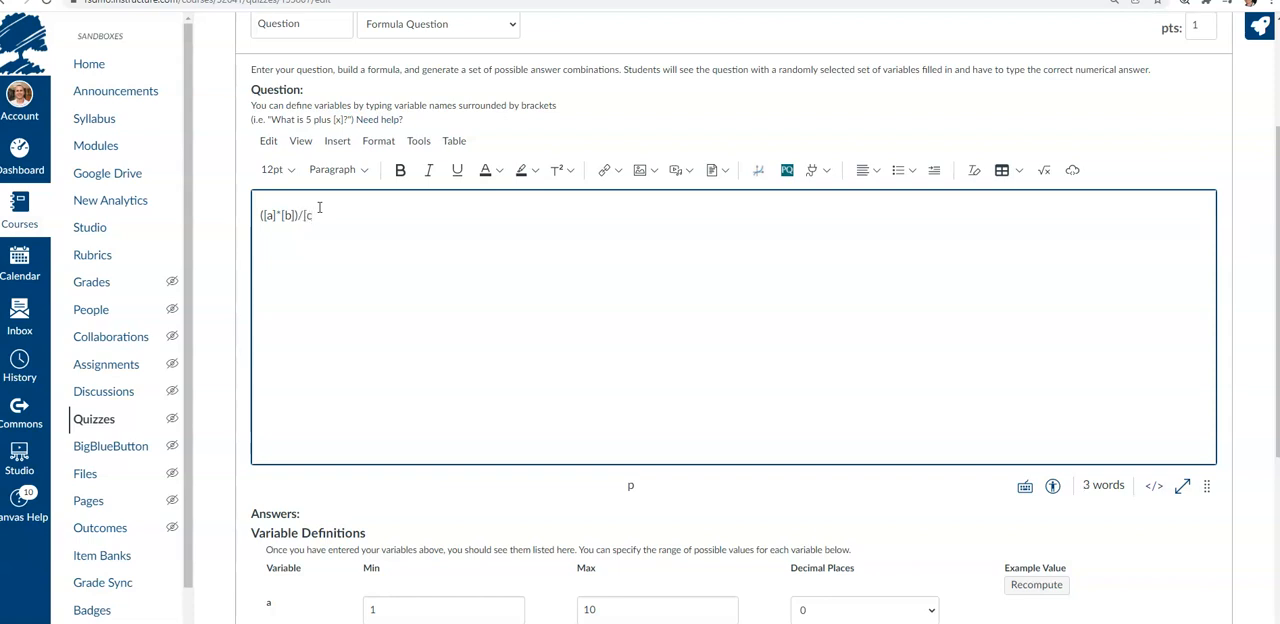
click(258, 215)
text(What is)
click(380, 213)
Set the decimal places of variables a, b and c to 2 each
click(227, 373)
scroll(240, 264, down, 1)
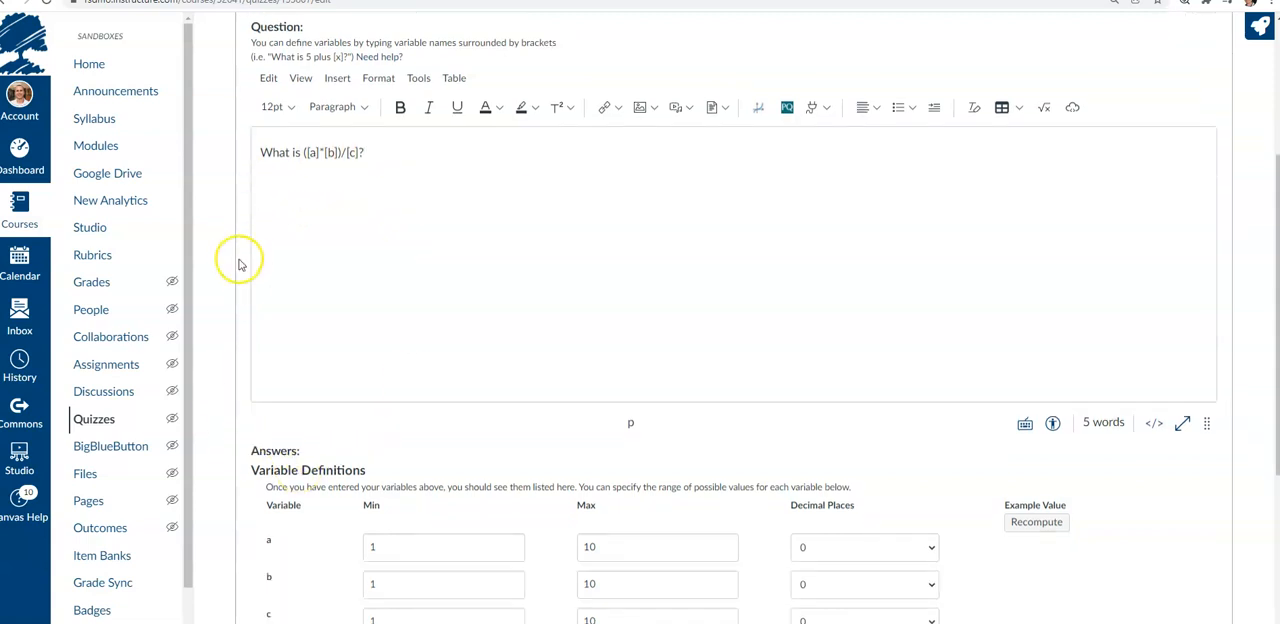
scroll(240, 264, down, 3)
click(857, 547)
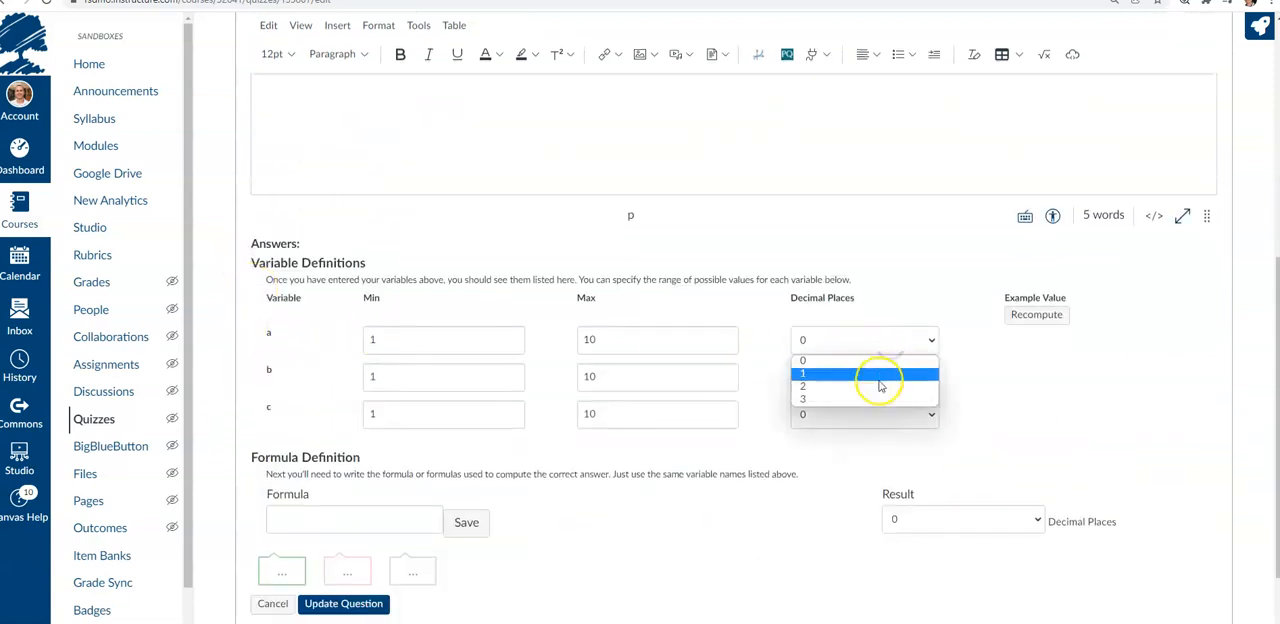
click(880, 386)
click(862, 379)
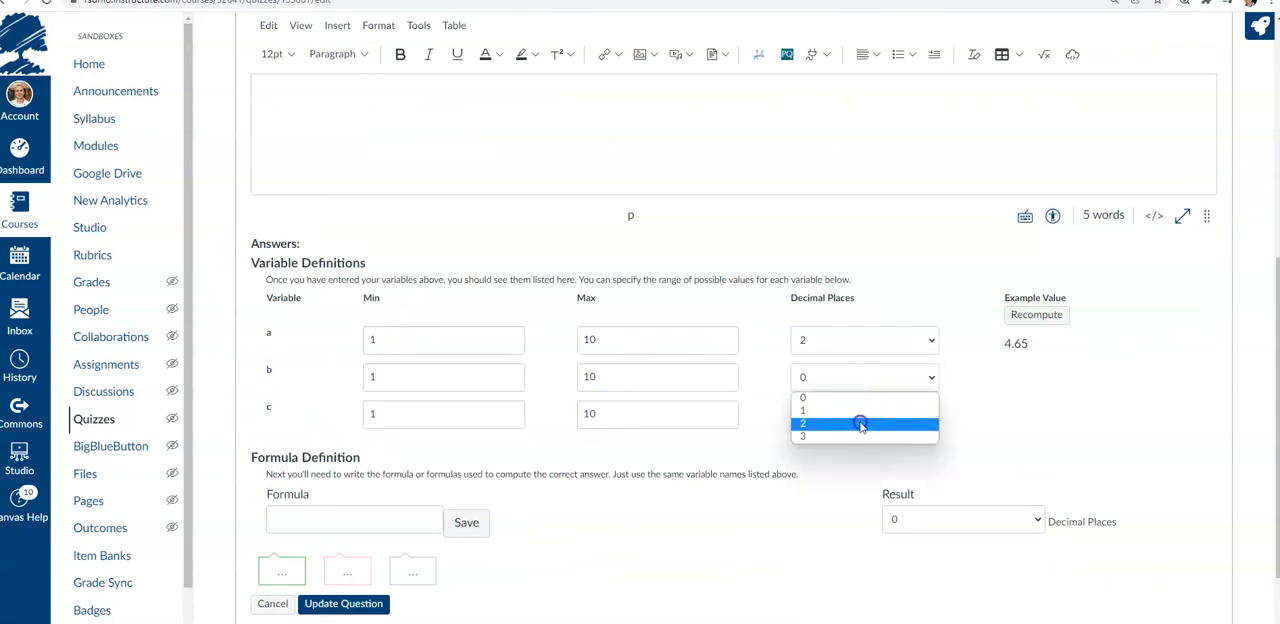
click(860, 425)
click(880, 413)
click(862, 460)
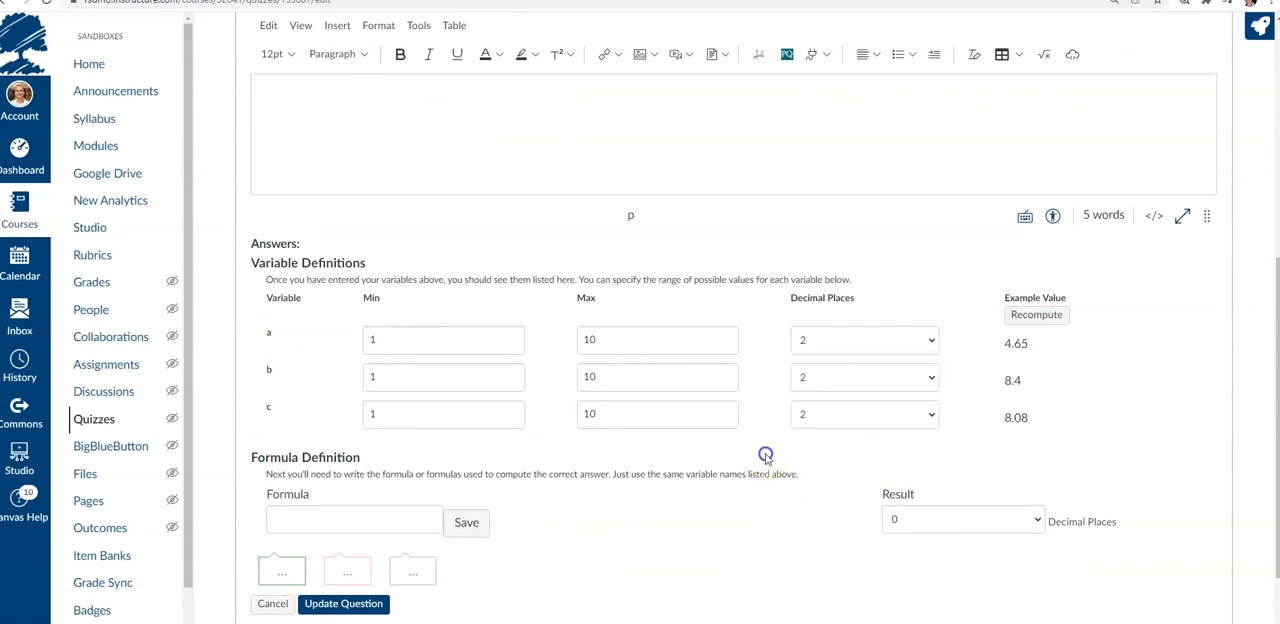
Set variable b's range to a minimum of 0.5 and a maximum of 0.75
drag(371, 333, 351, 333)
click(610, 339)
drag(371, 376, 345, 373)
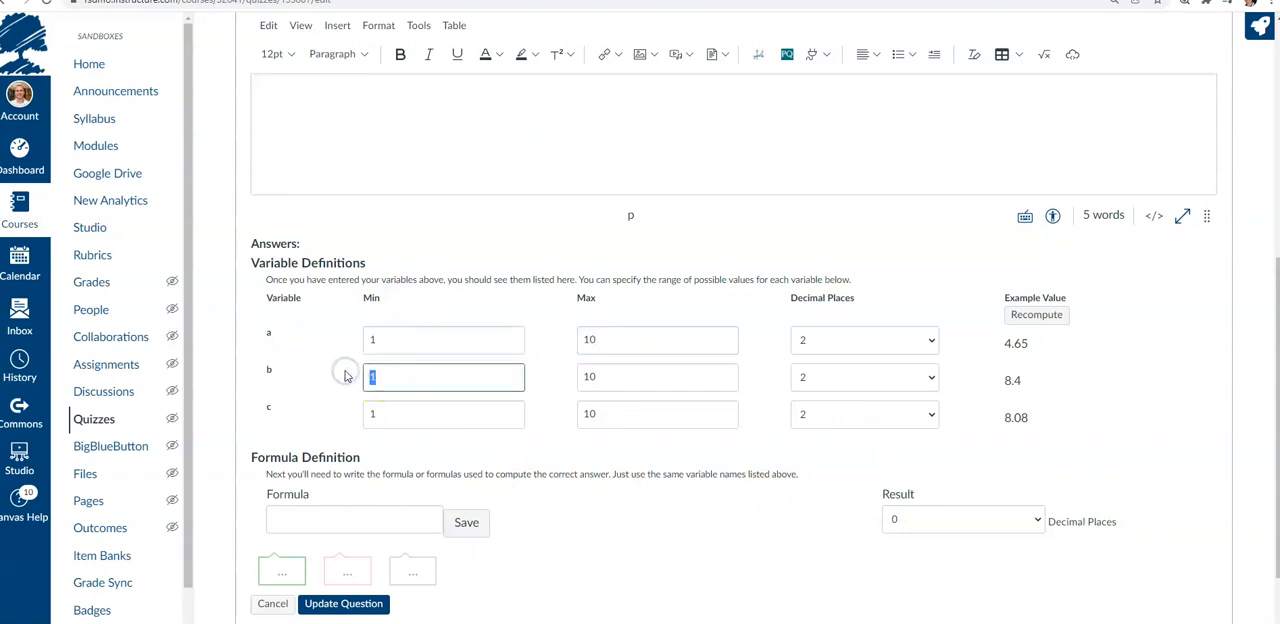
key(Tab)
Set variable c's range to a minimum of 10 and a maximum of 20
key(Tab)
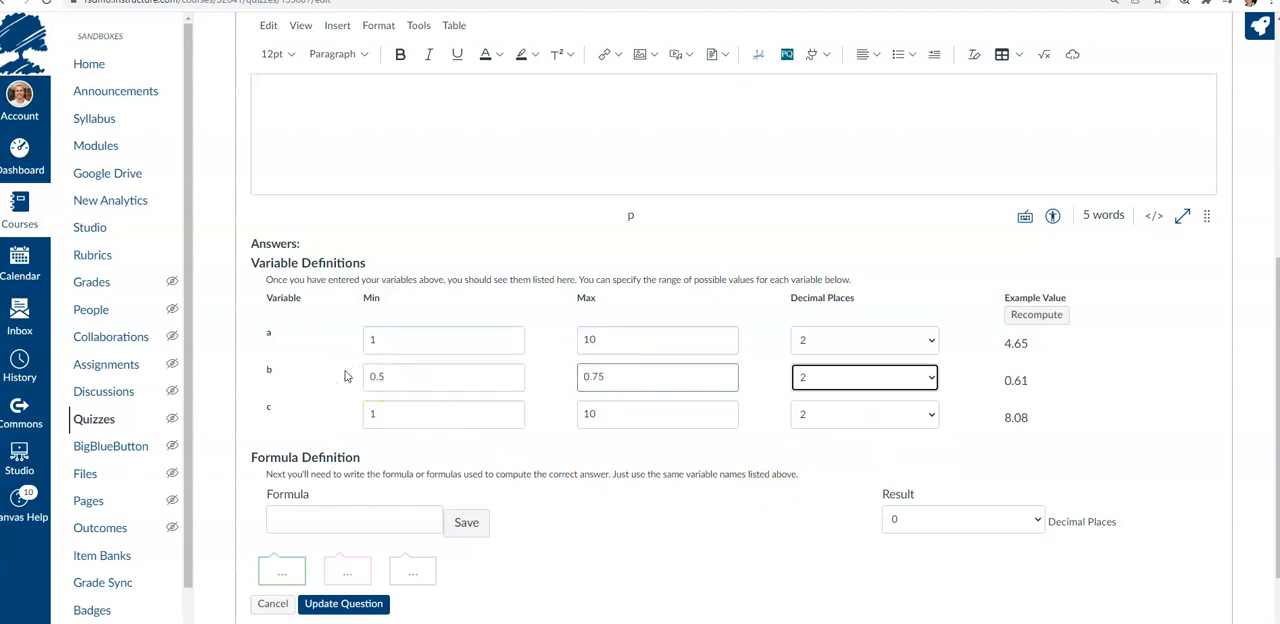
key(Tab)
text(10)
key(Tab)
text(2)
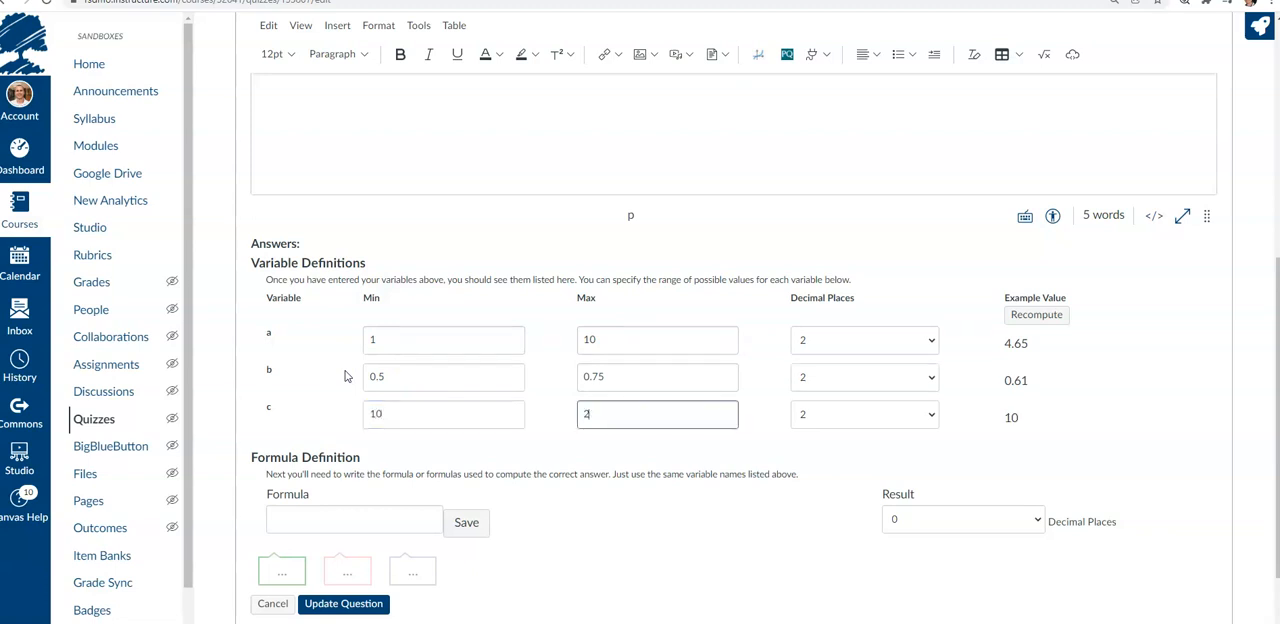
click(327, 475)
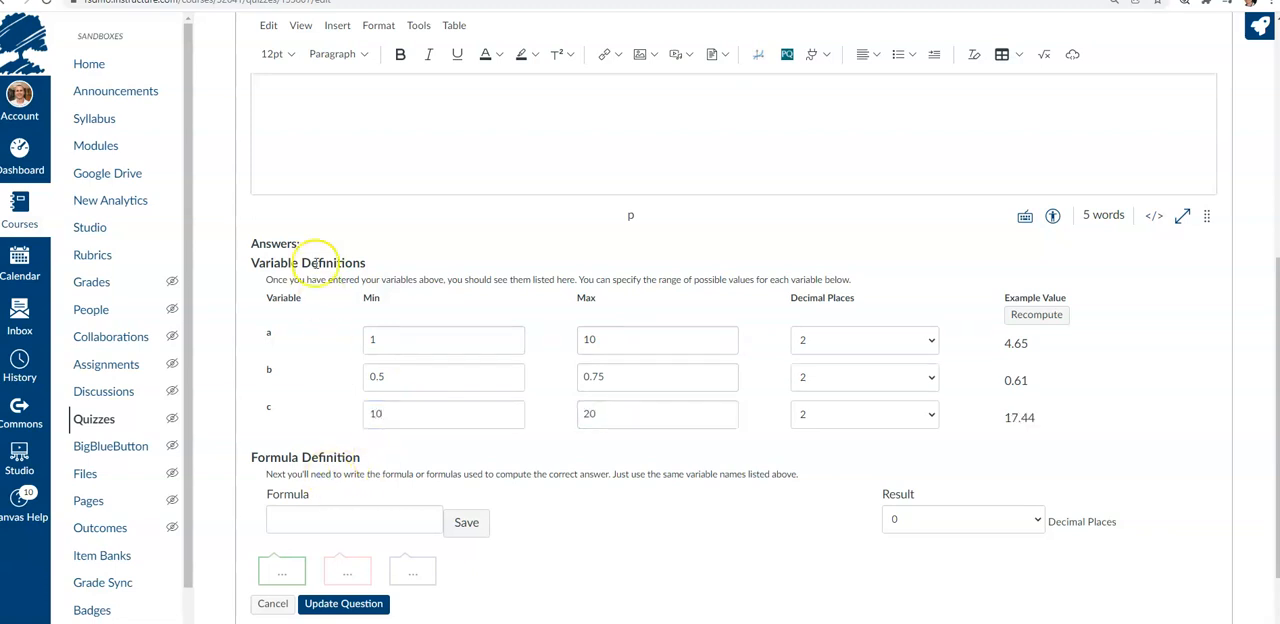
Define the answer formula as (a*b)/c and save it
scroll(316, 264, up, 2)
scroll(314, 263, up, 2)
scroll(314, 263, down, 4)
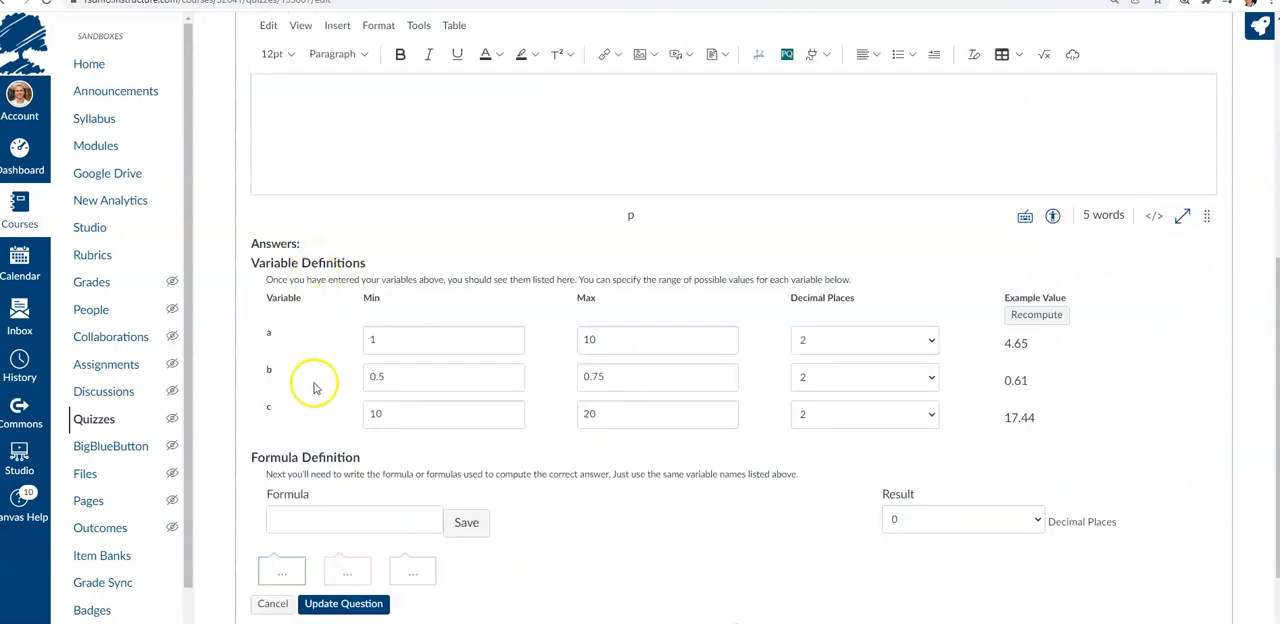
click(330, 518)
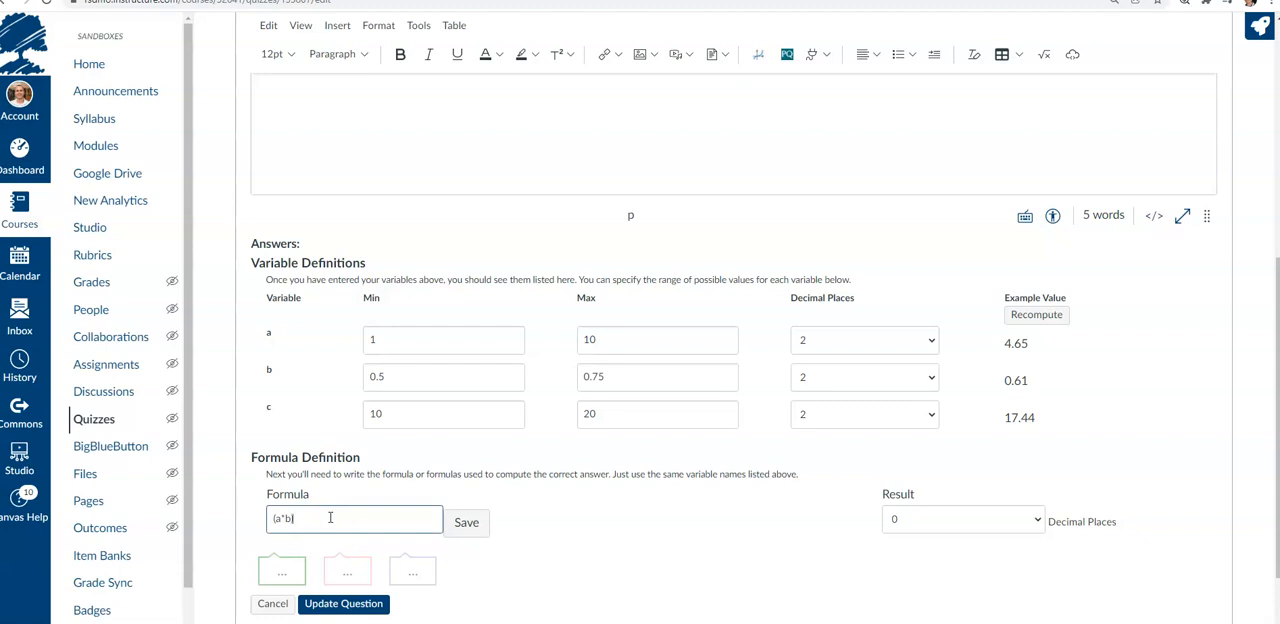
click(467, 523)
Generate 200 possible value combinations with an error margin of 0.1
scroll(790, 495, down, 3)
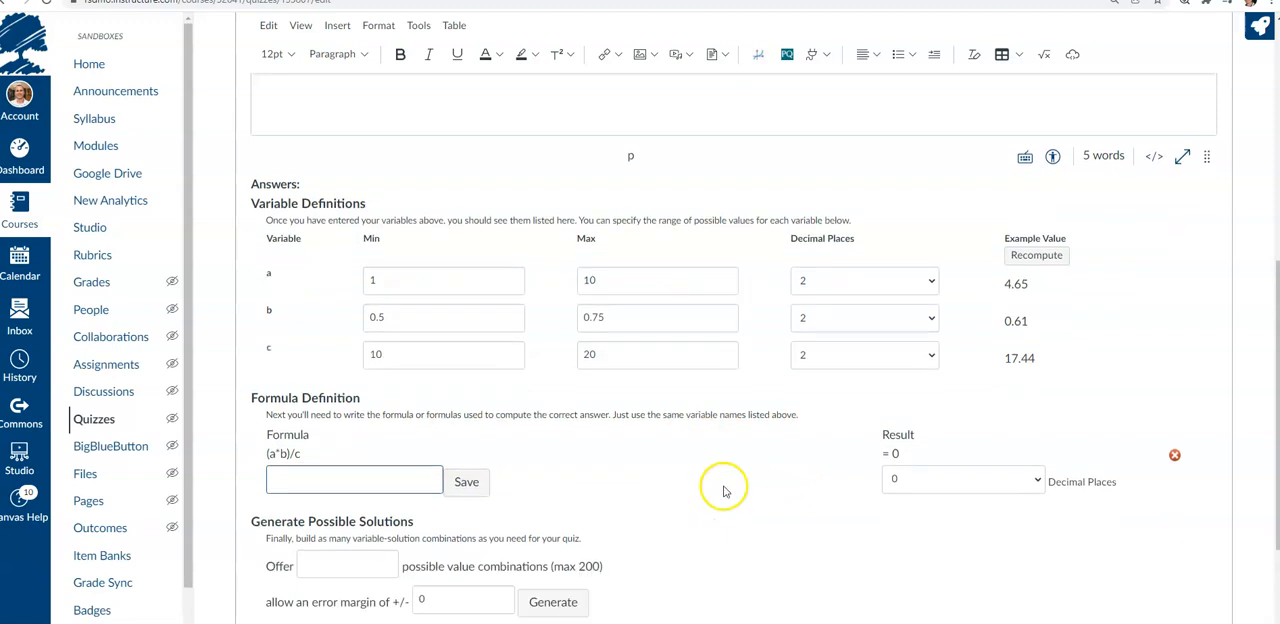
click(361, 483)
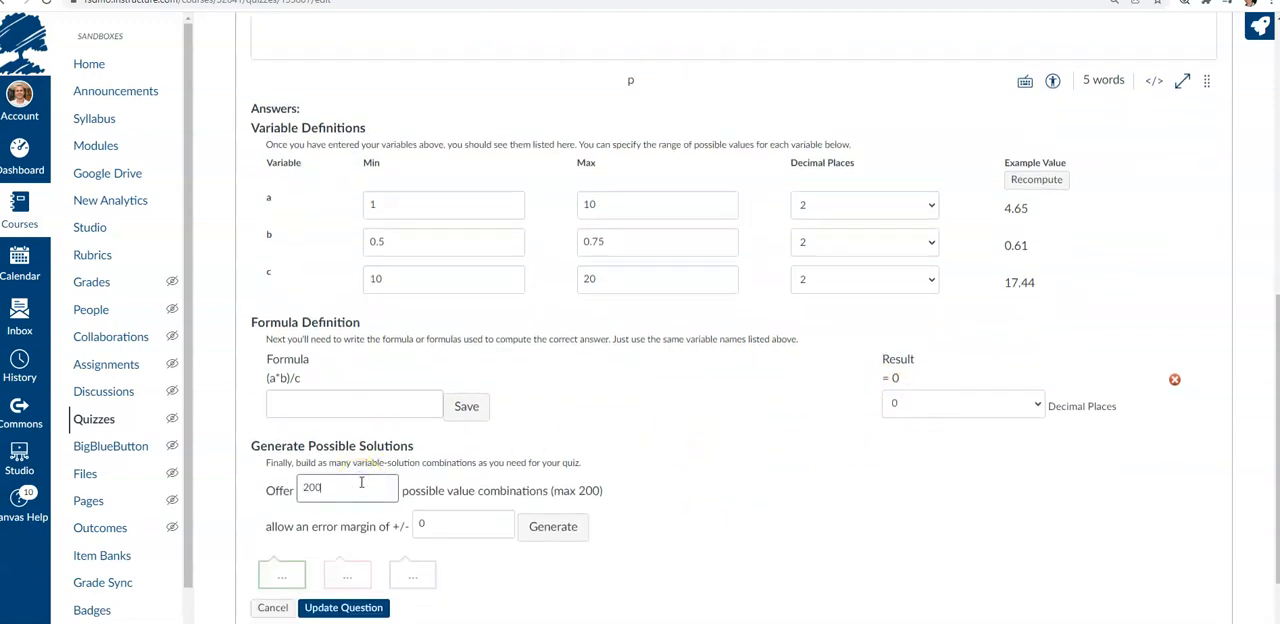
text(200)
click(462, 528)
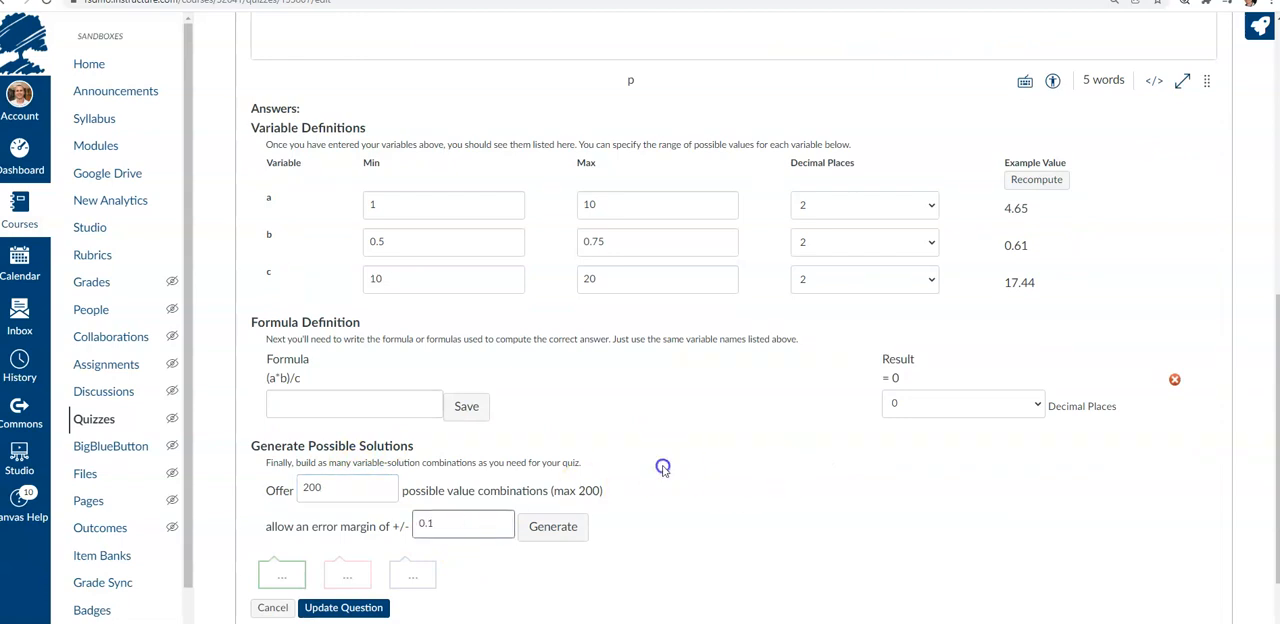
click(556, 528)
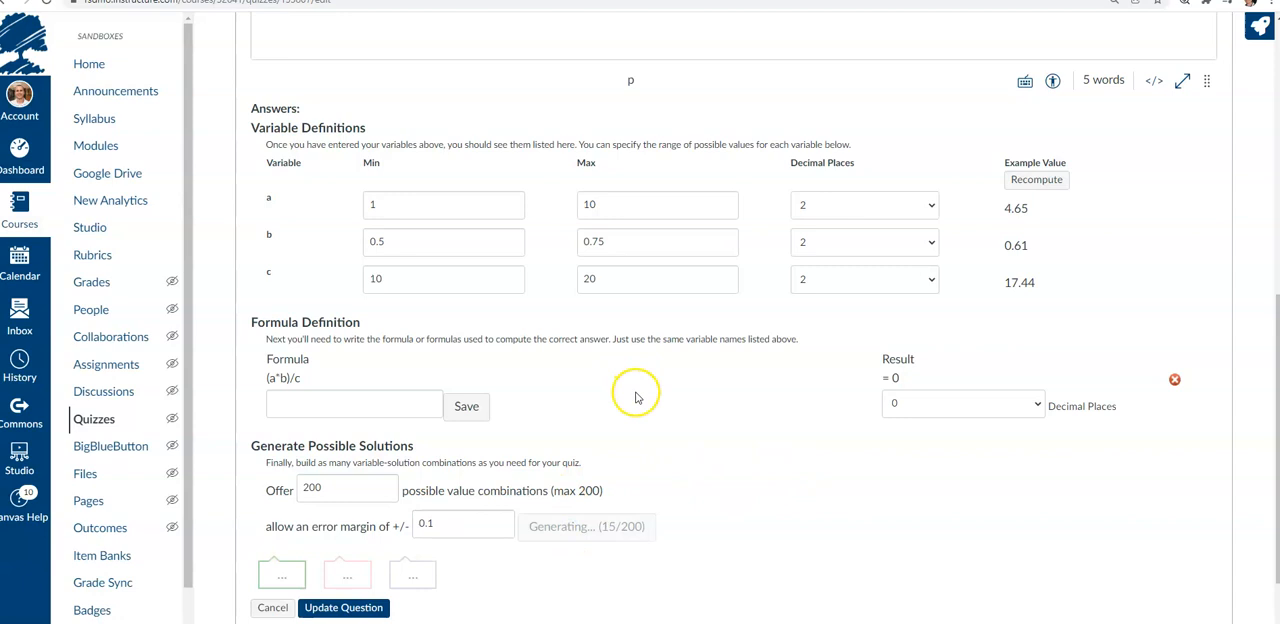
Update the formula question after scrolling through the generated solutions
scroll(660, 510, down, 1)
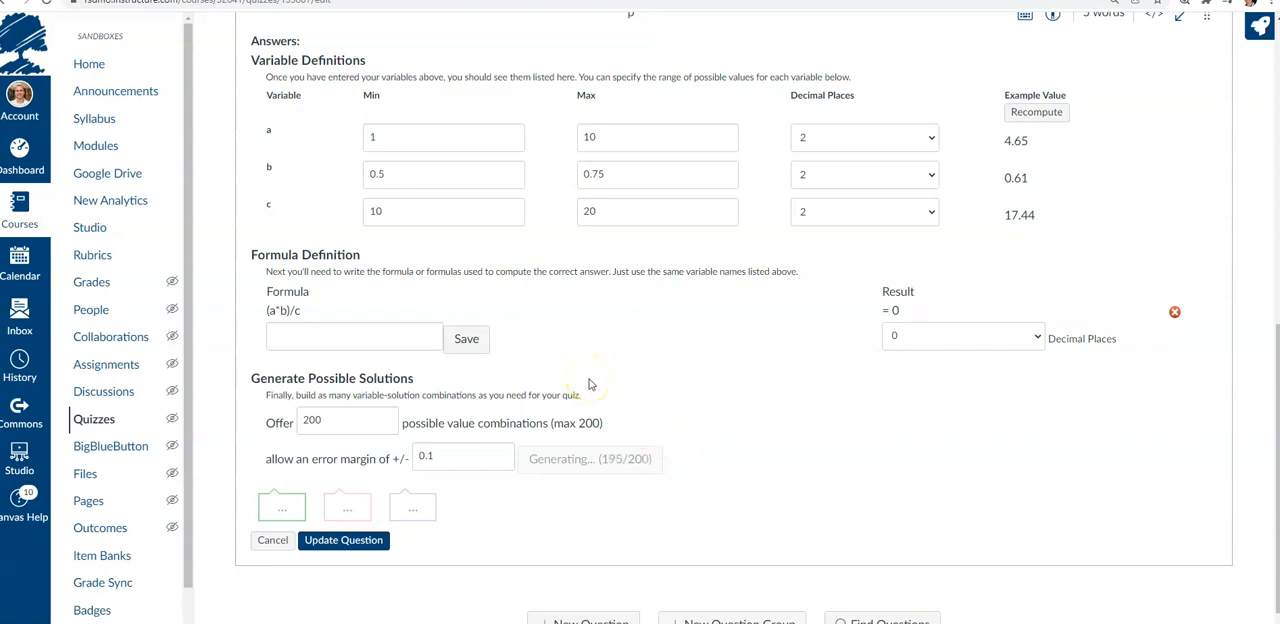
scroll(740, 508, down, 3)
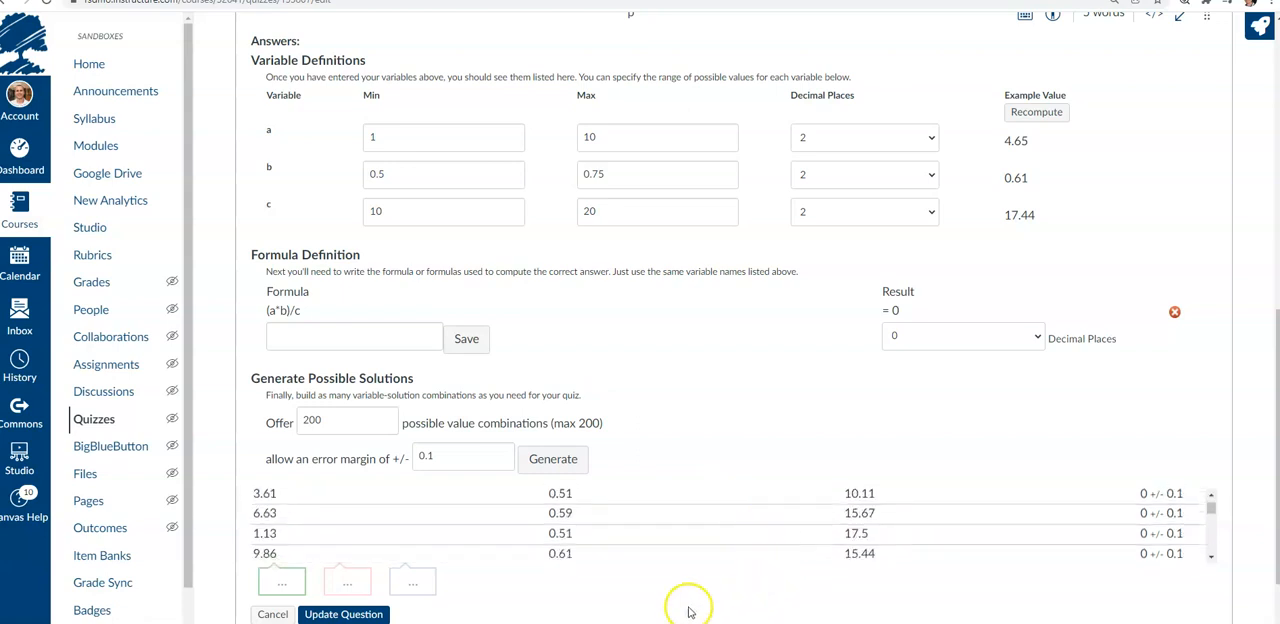
scroll(640, 598, down, 1)
scroll(543, 330, up, 4)
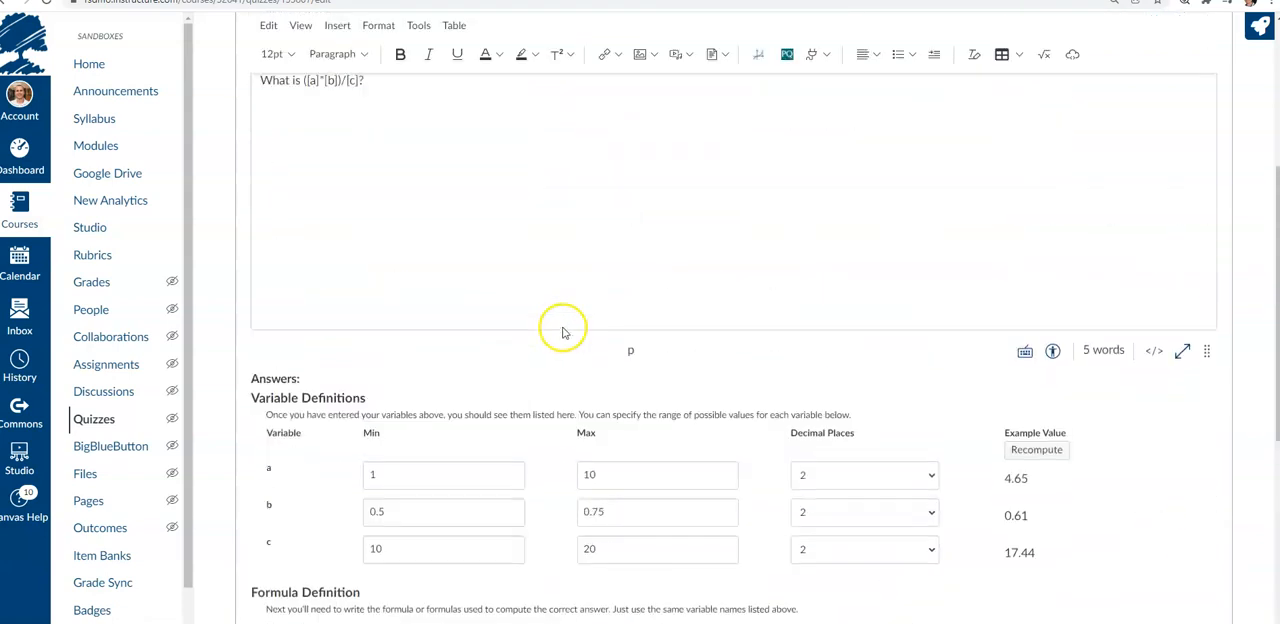
scroll(563, 330, up, 3)
scroll(214, 306, down, 8)
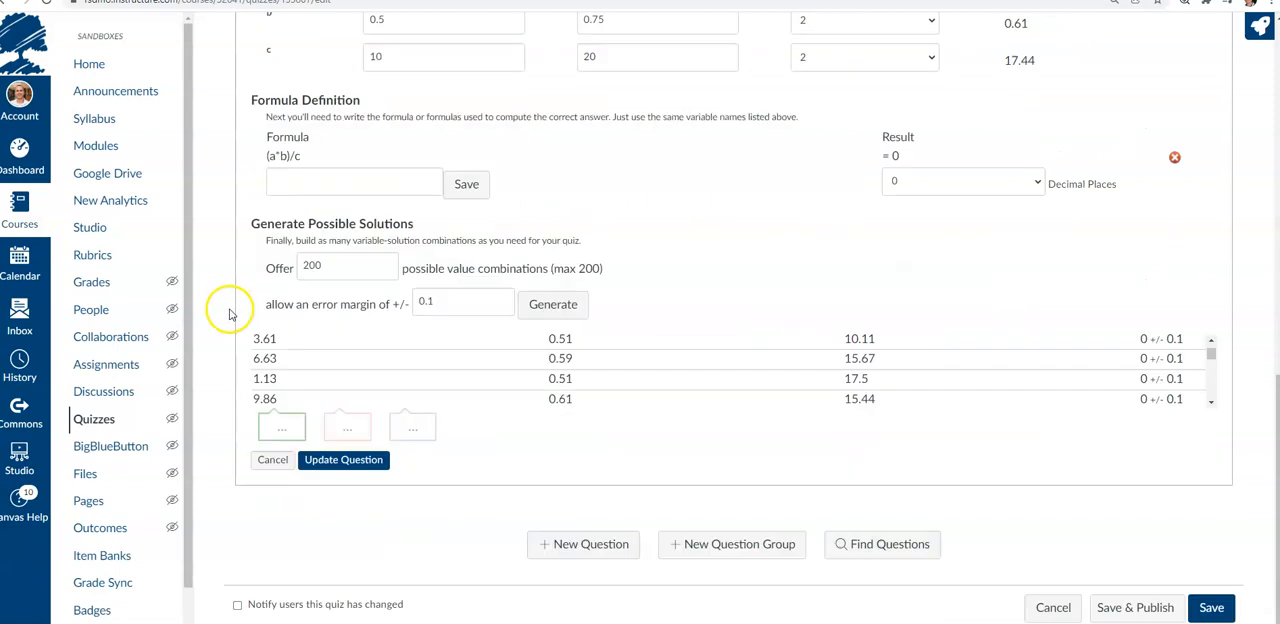
click(347, 463)
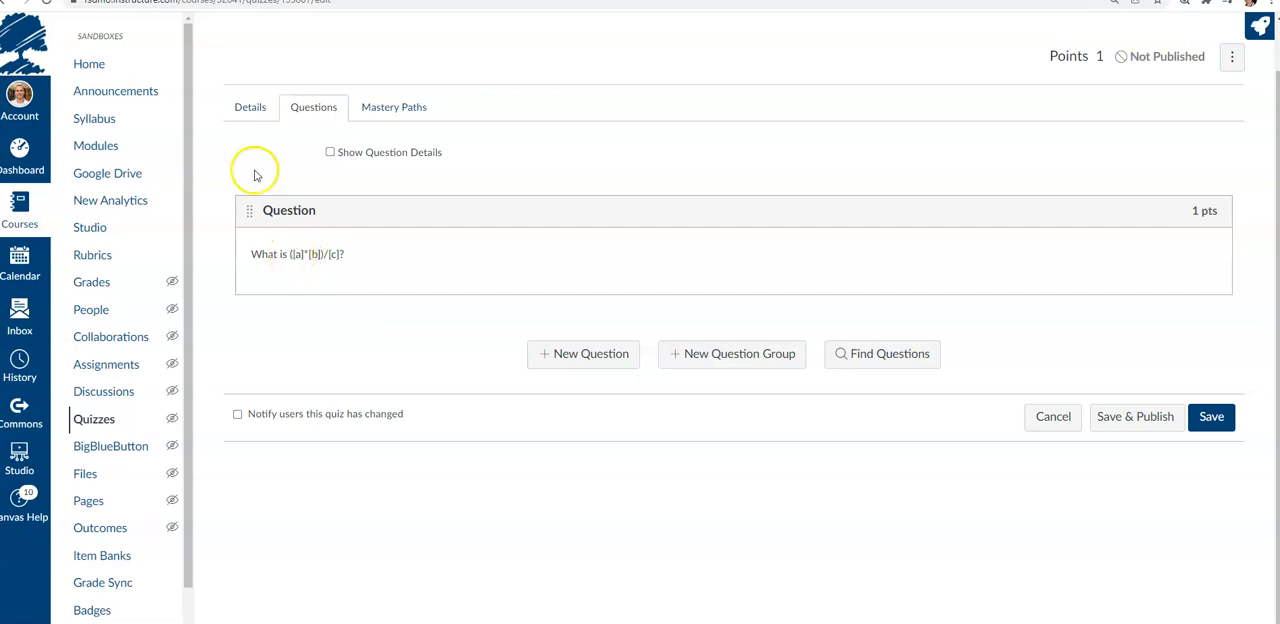
View the quiz's Details tab and return to the Questions tab
click(249, 107)
scroll(315, 400, down, 3)
scroll(315, 330, up, 3)
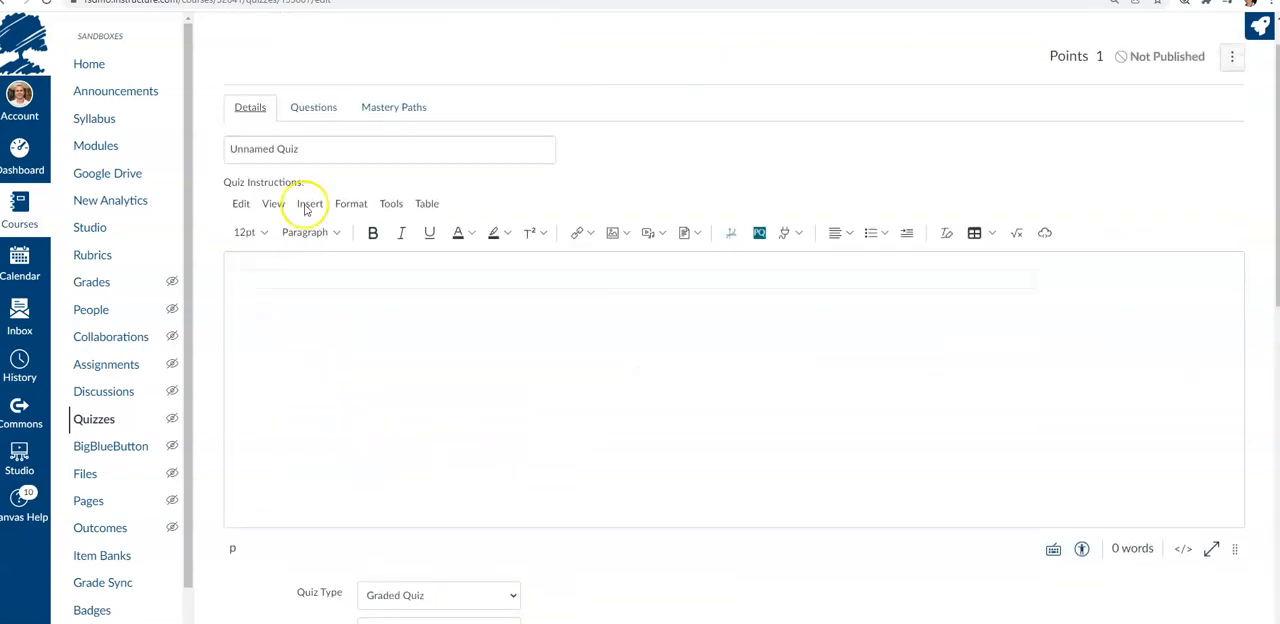
click(311, 108)
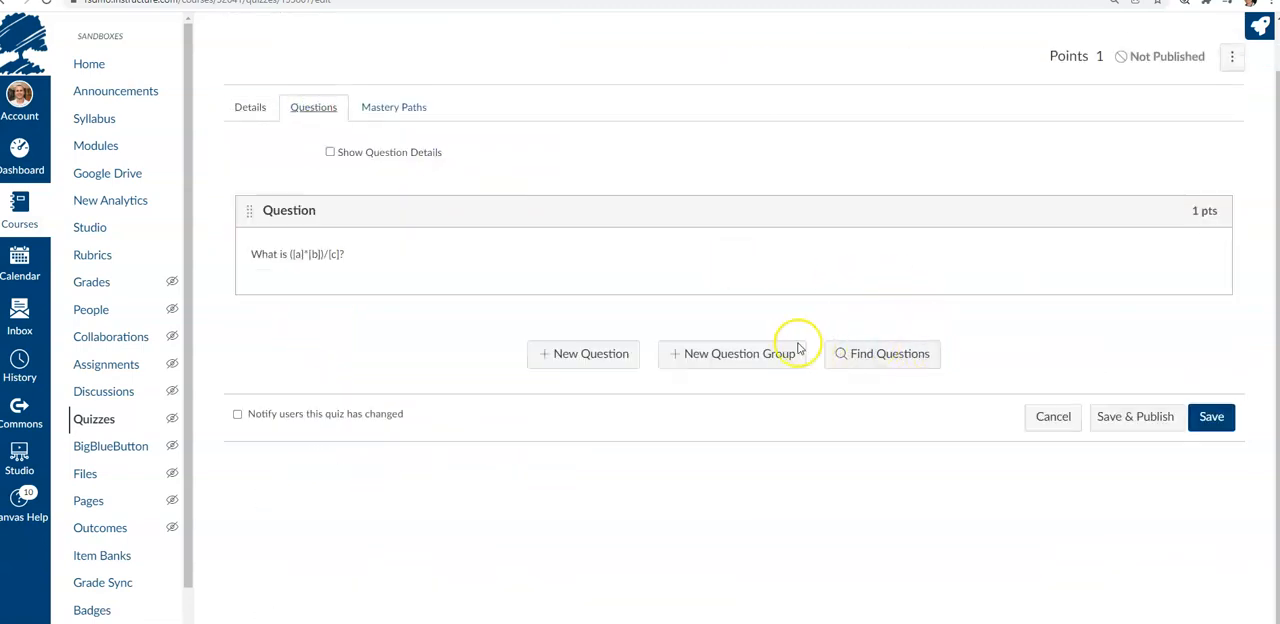
Find and add the question from the 2.3.8 Static Head Calculations question bank to the quiz
click(882, 356)
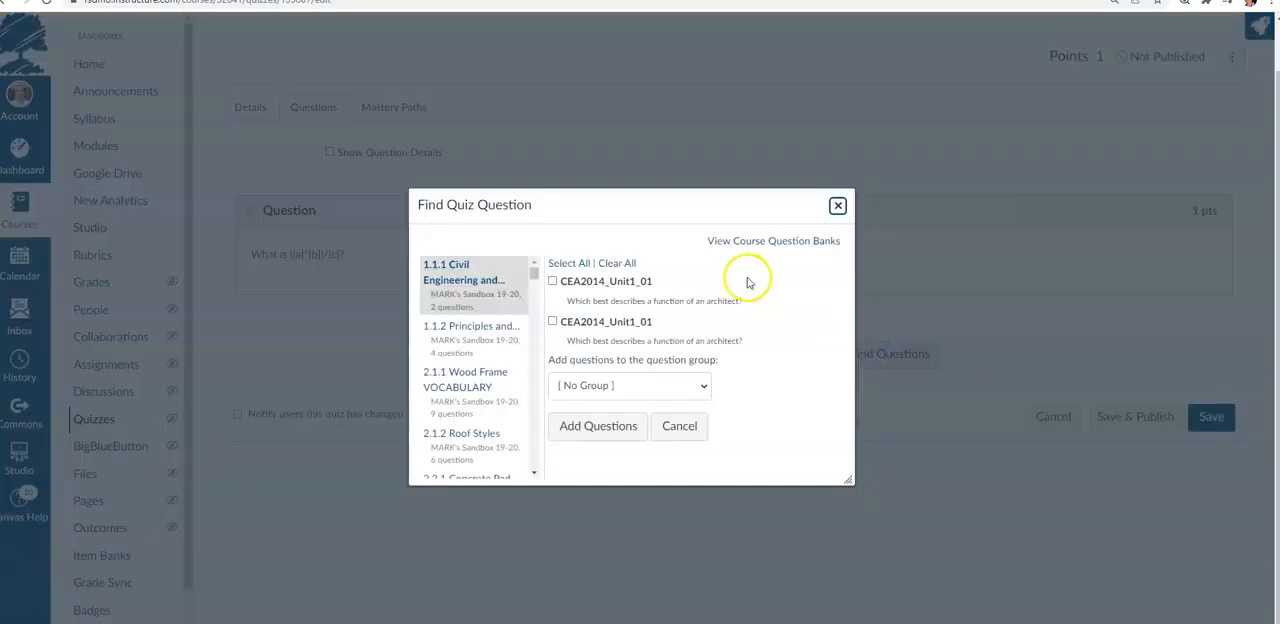
scroll(490, 380, down, 4)
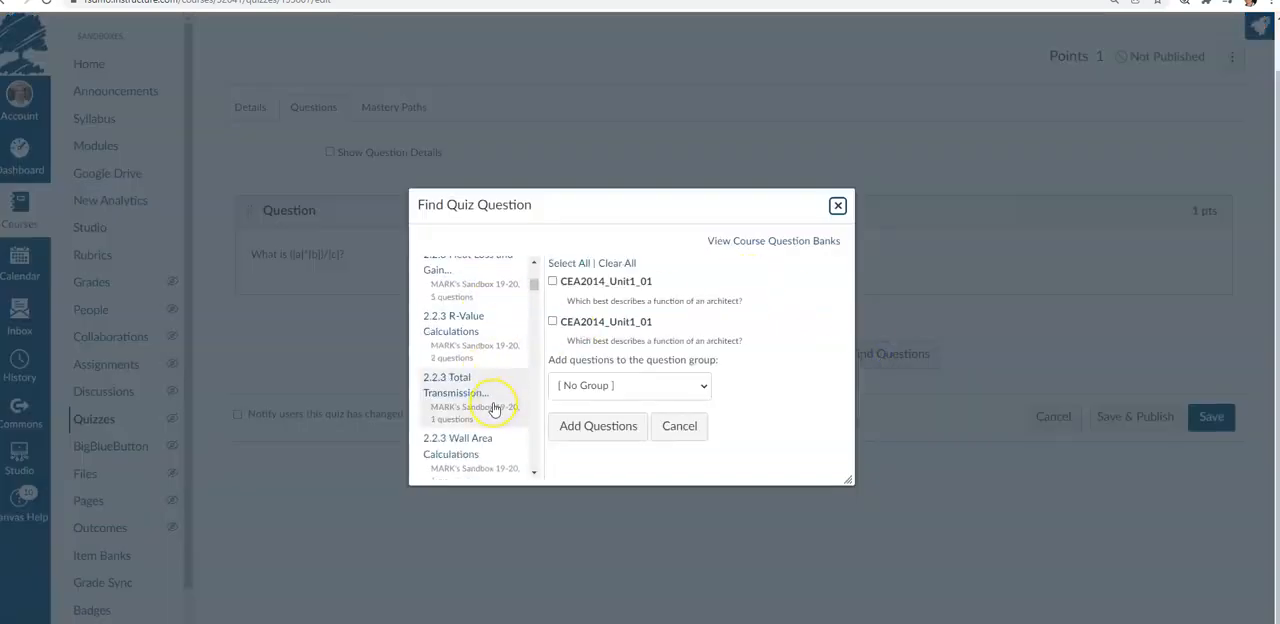
scroll(493, 409, down, 4)
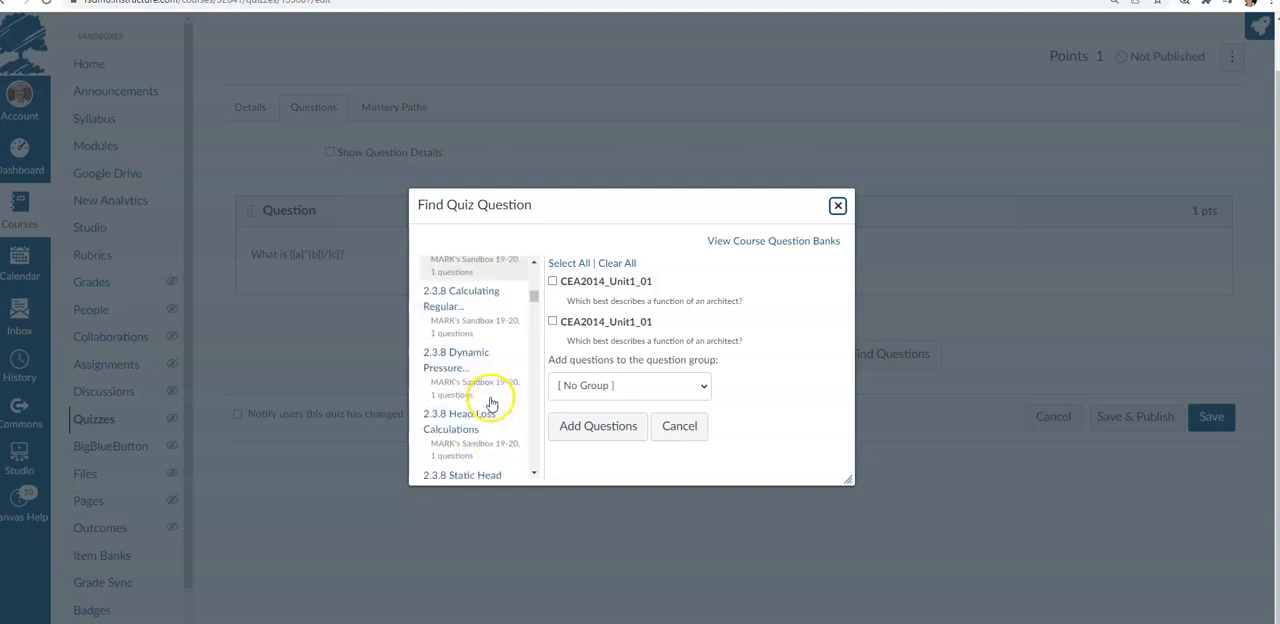
scroll(493, 405, down, 2)
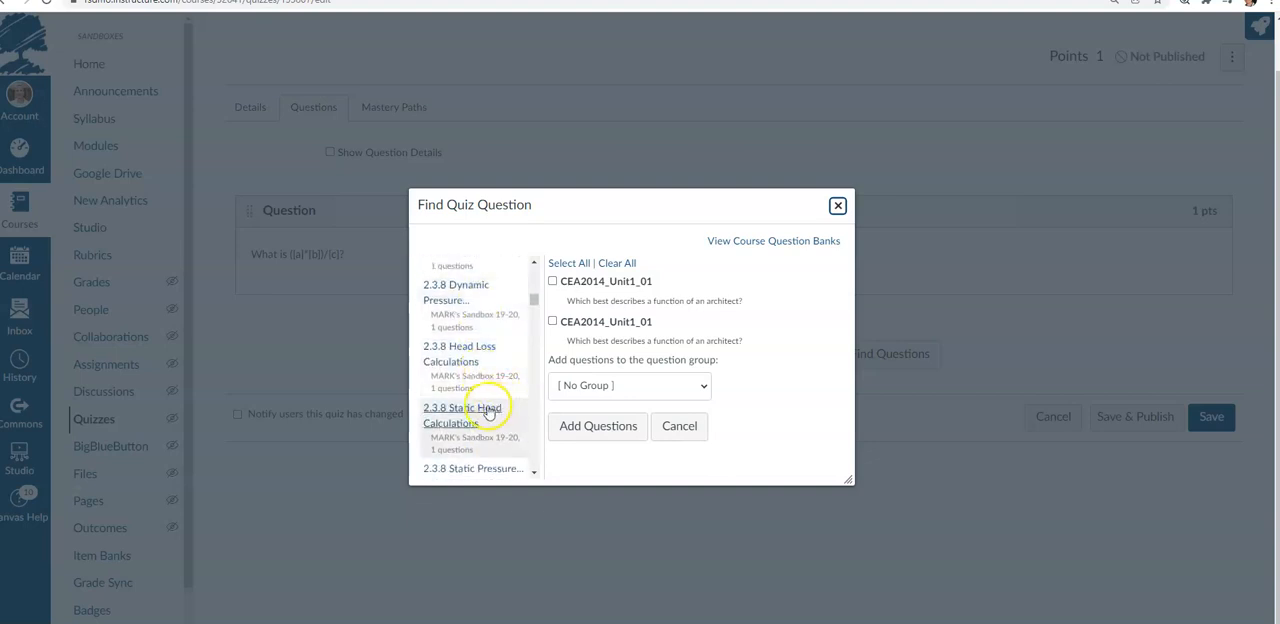
click(474, 411)
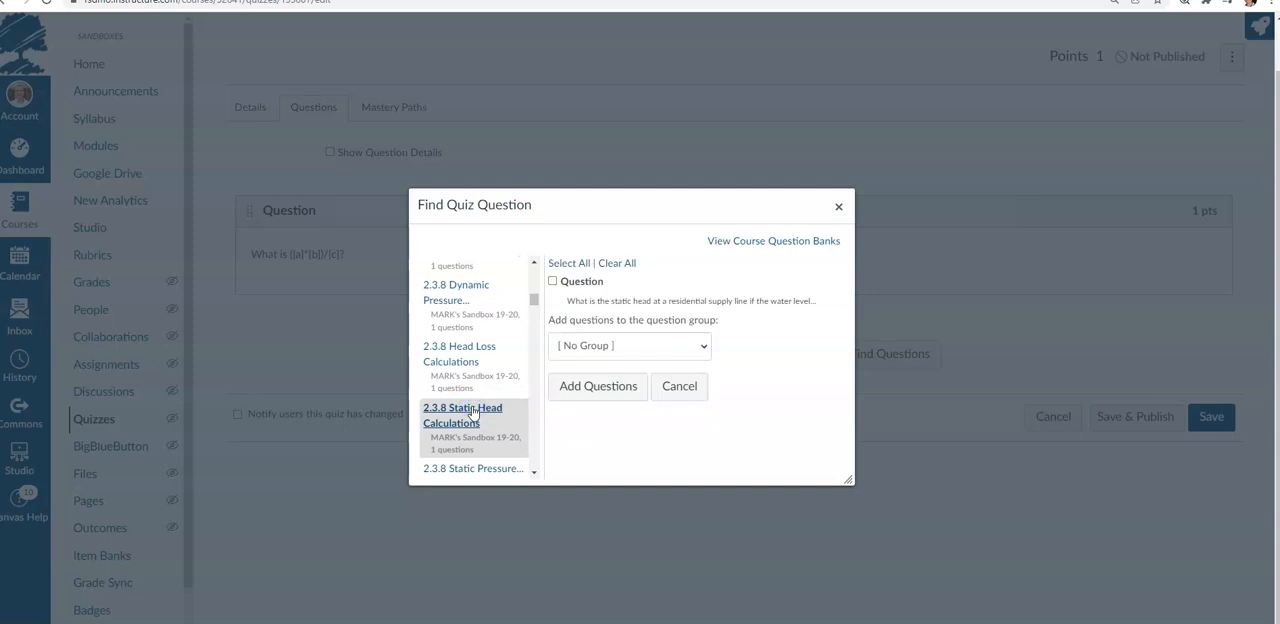
click(553, 281)
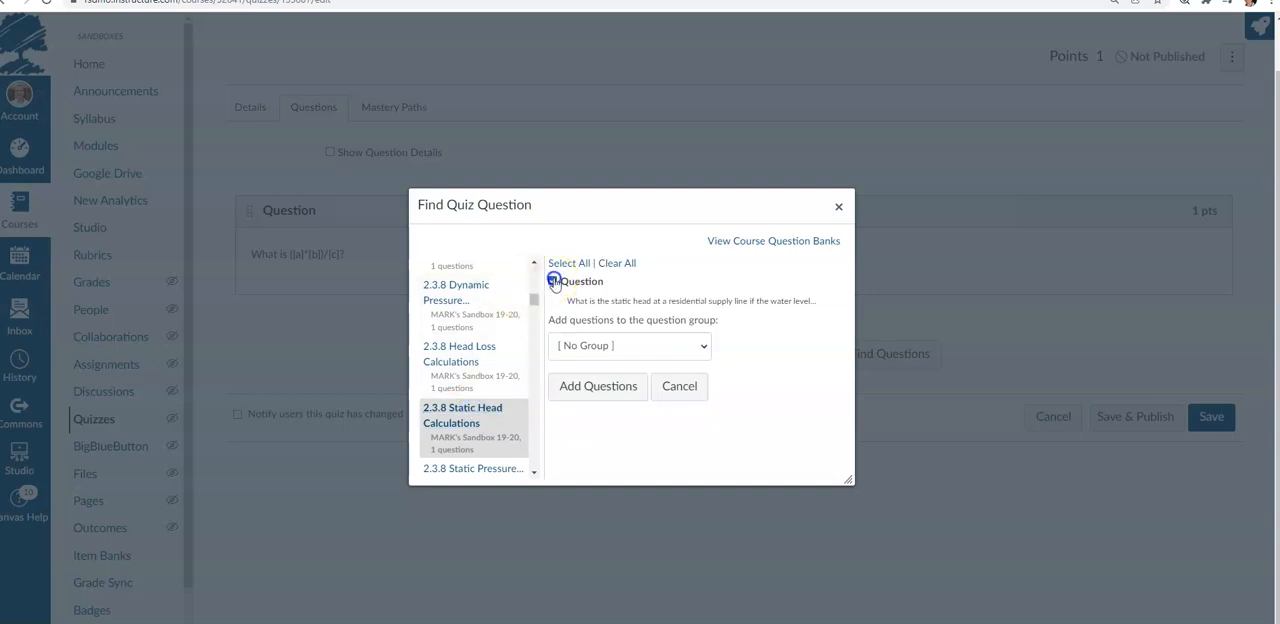
click(595, 386)
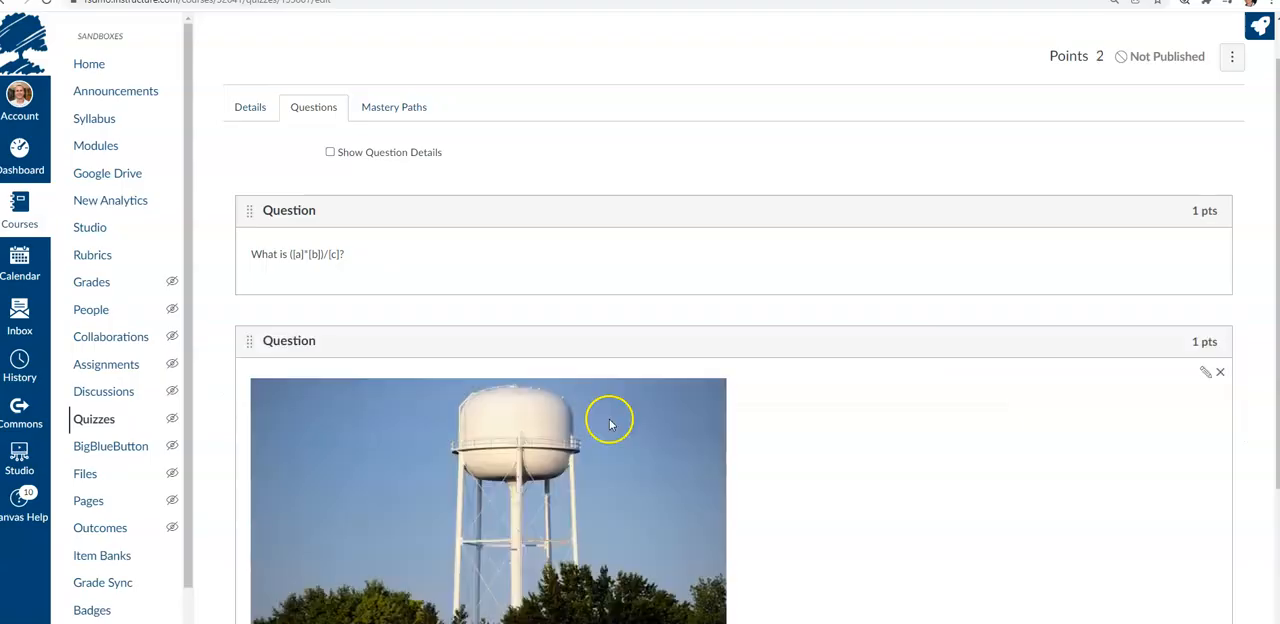
Open the imported static head question's editor to examine its variables, formula and solutions, then close it
scroll(944, 392, down, 2)
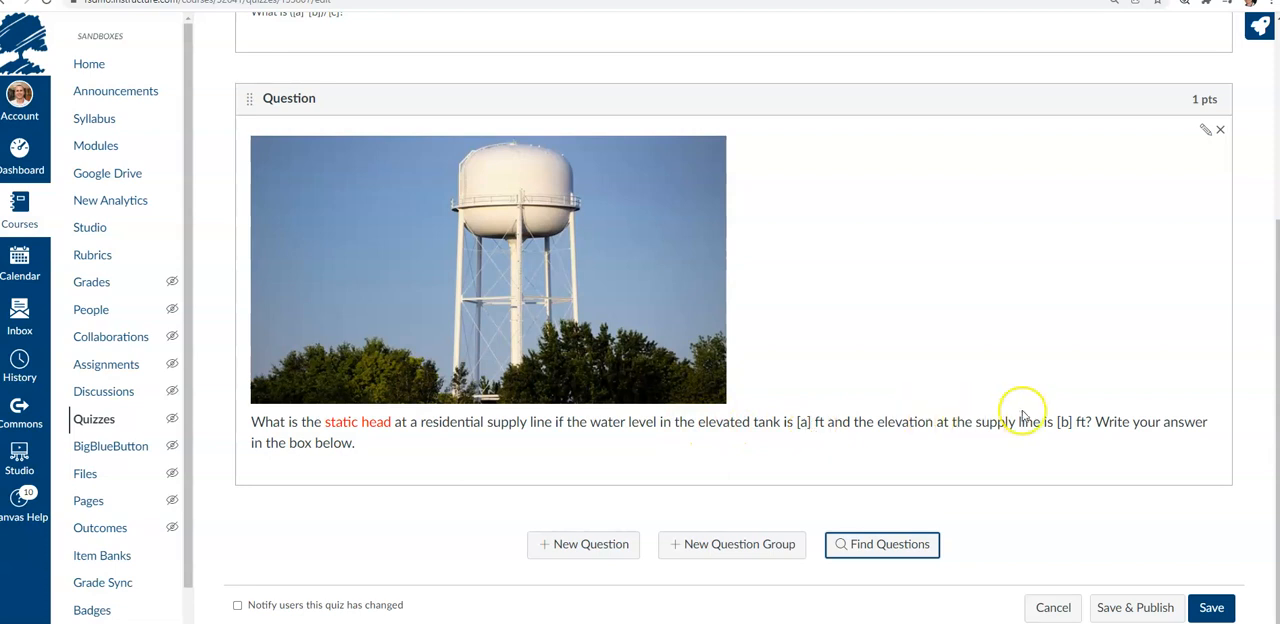
click(1204, 131)
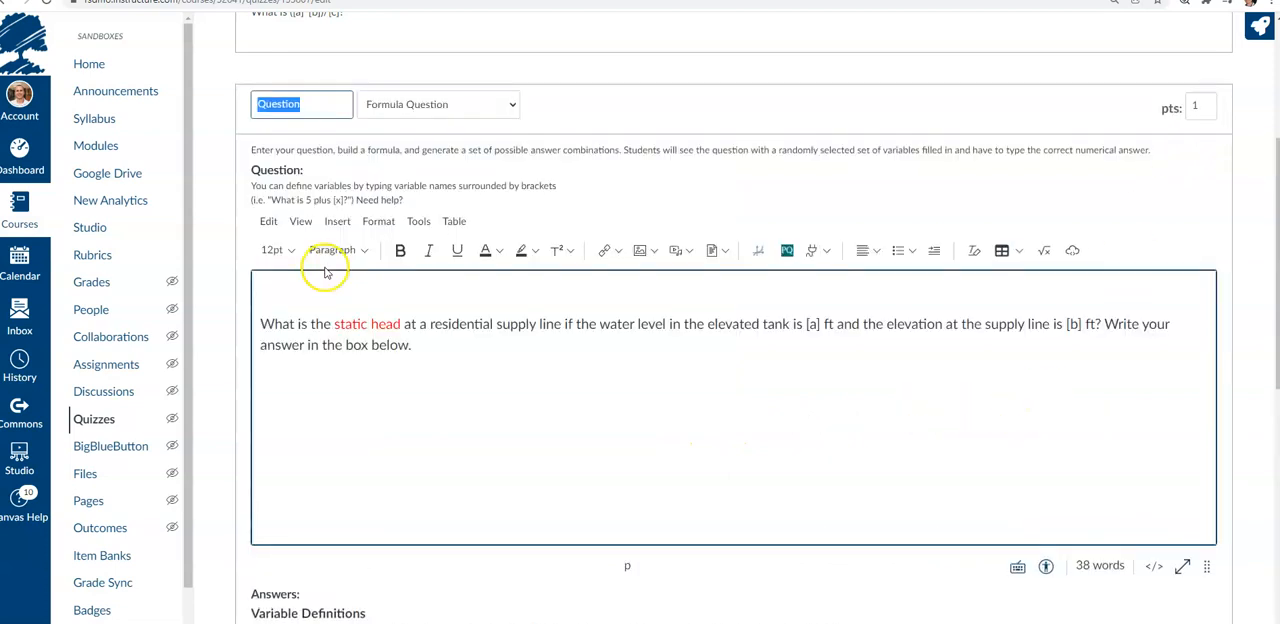
scroll(232, 405, down, 3)
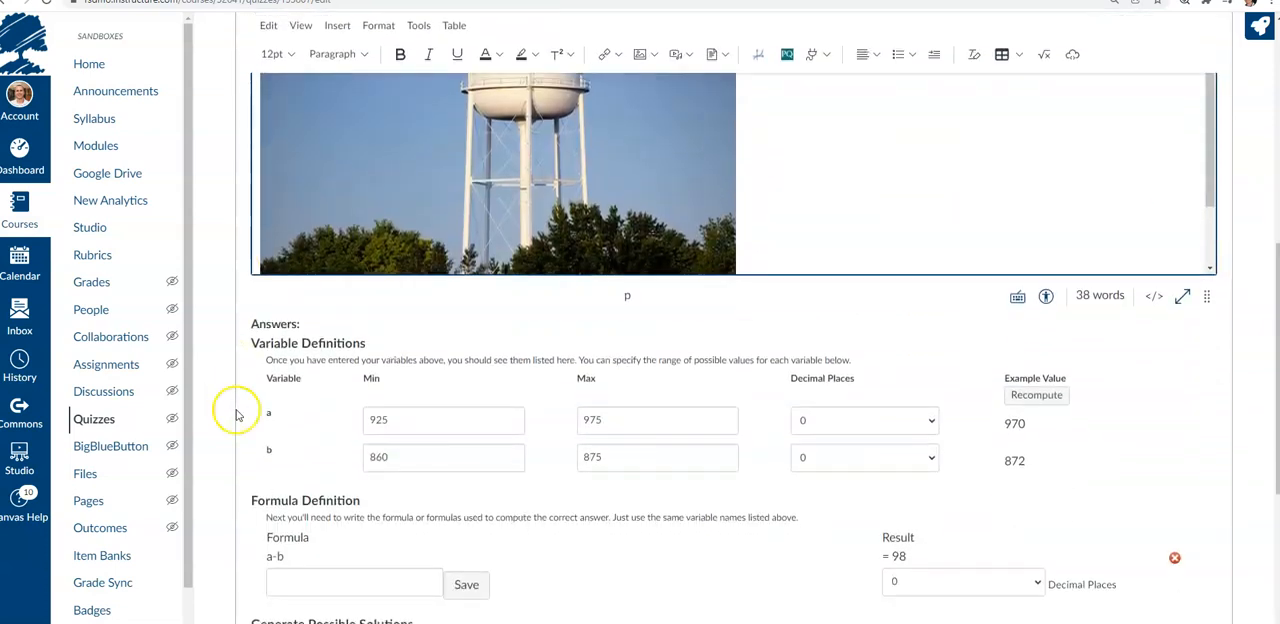
click(395, 423)
click(620, 426)
scroll(290, 460, down, 4)
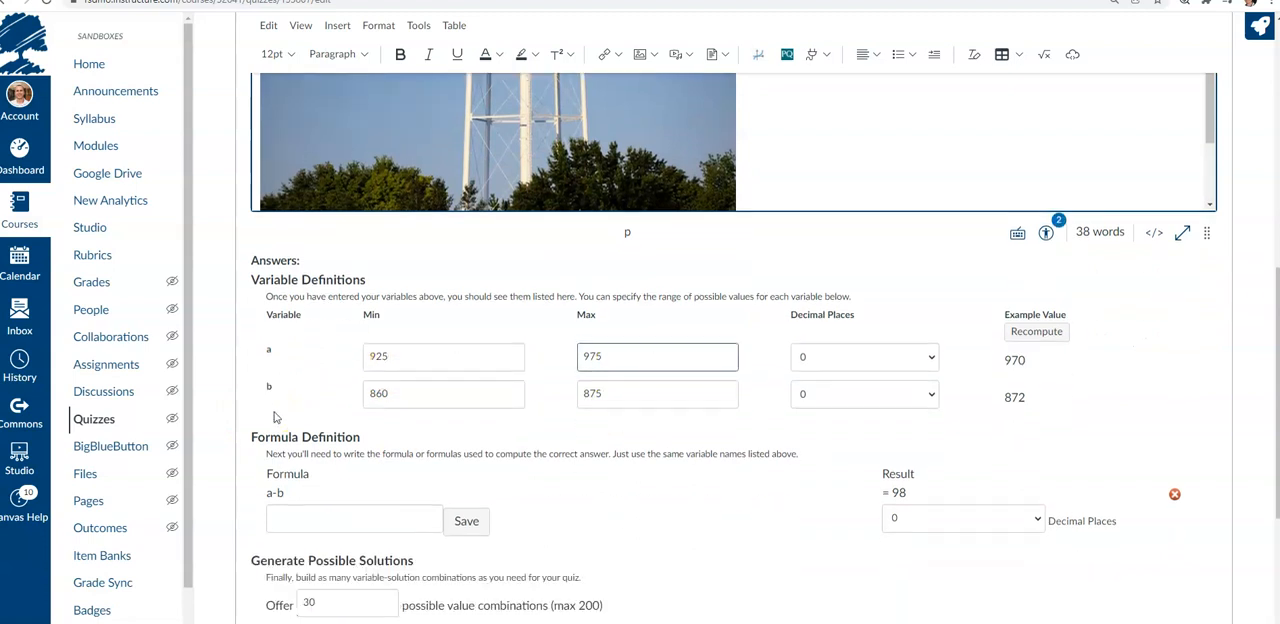
scroll(250, 243, up, 6)
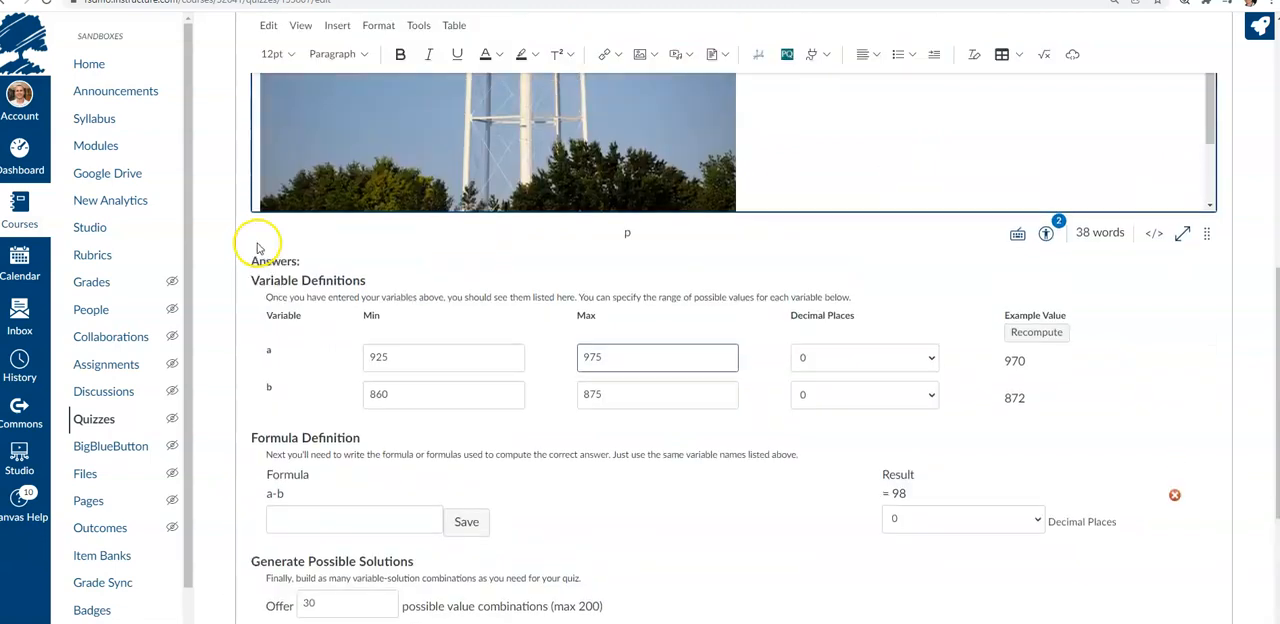
scroll(250, 243, down, 4)
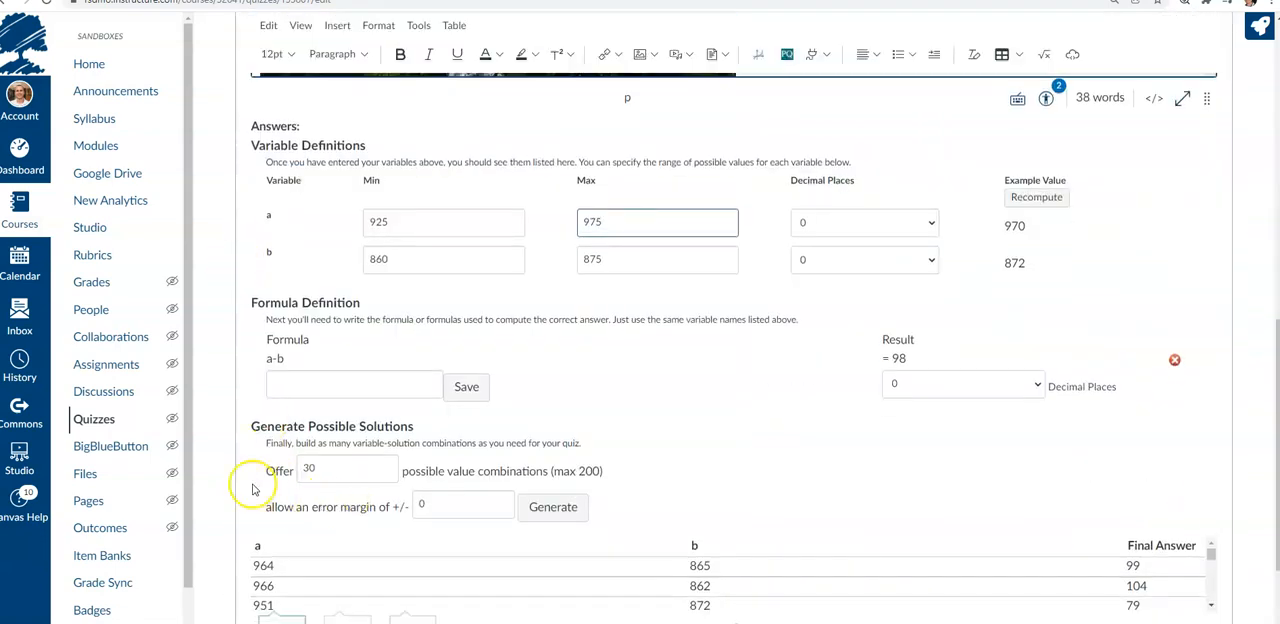
scroll(260, 480, down, 3)
click(340, 458)
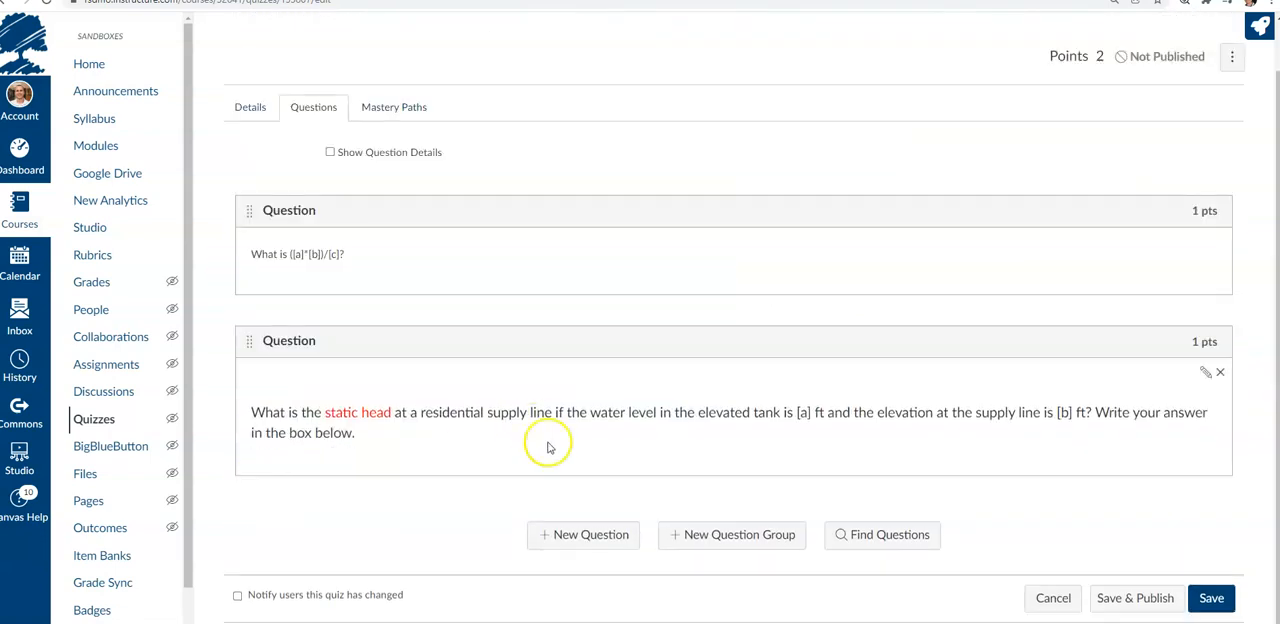
Save the Classic Quiz containing the formula question and the imported static head question
scroll(457, 428, up, 3)
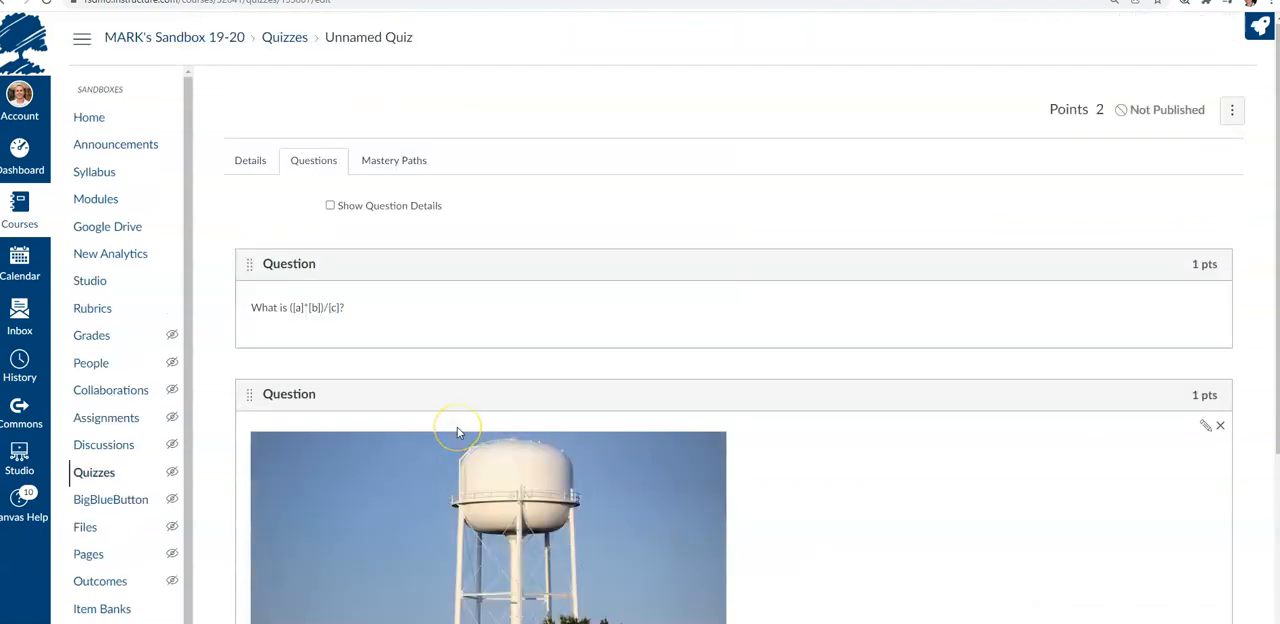
scroll(457, 427, down, 3)
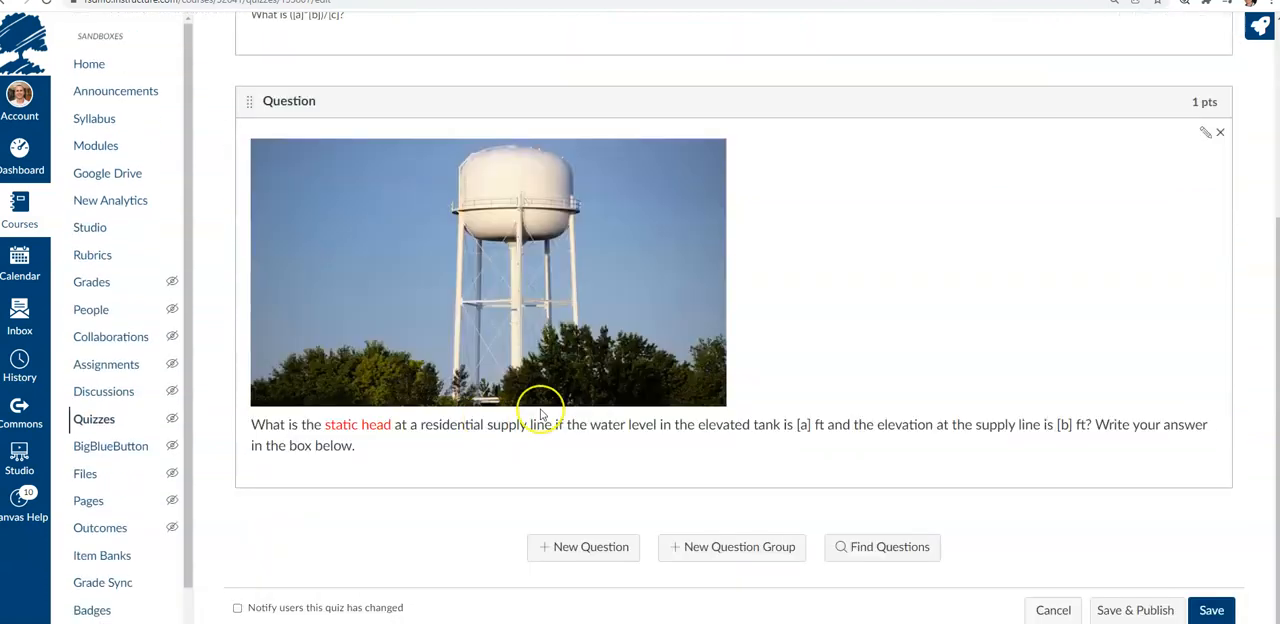
click(1201, 607)
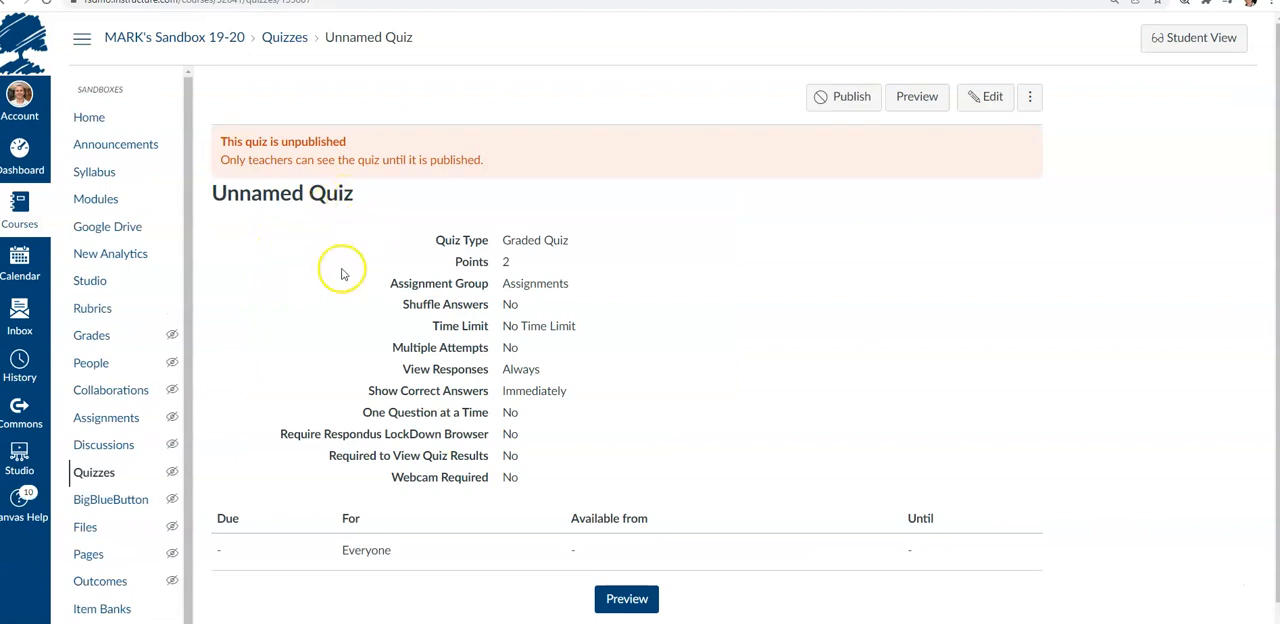
Open the formula item in the UNIT 1 QUESTION BANK and review its variables, formula and generated solutions
scroll(137, 510, down, 1)
click(115, 542)
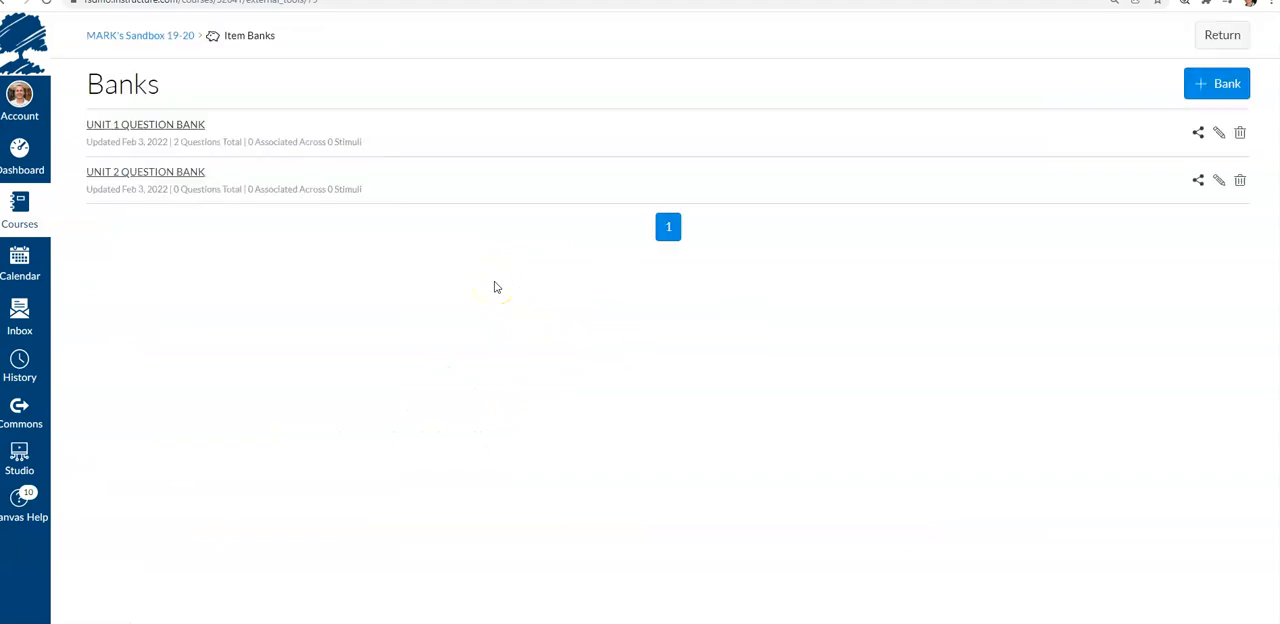
click(177, 193)
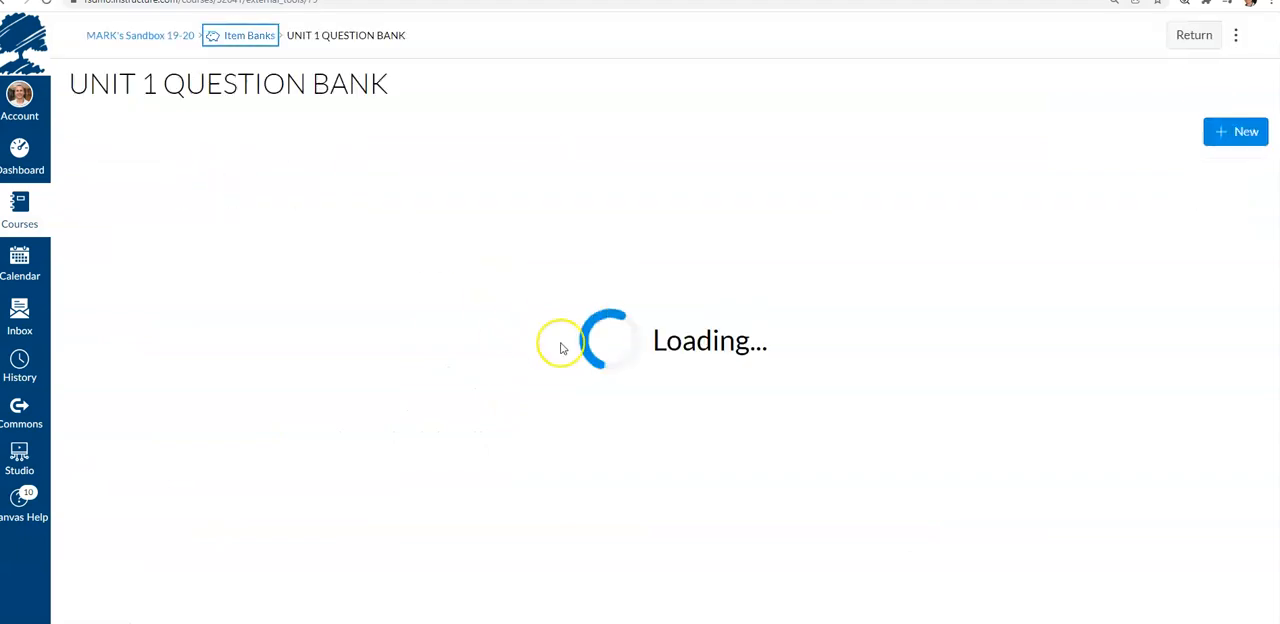
click(253, 245)
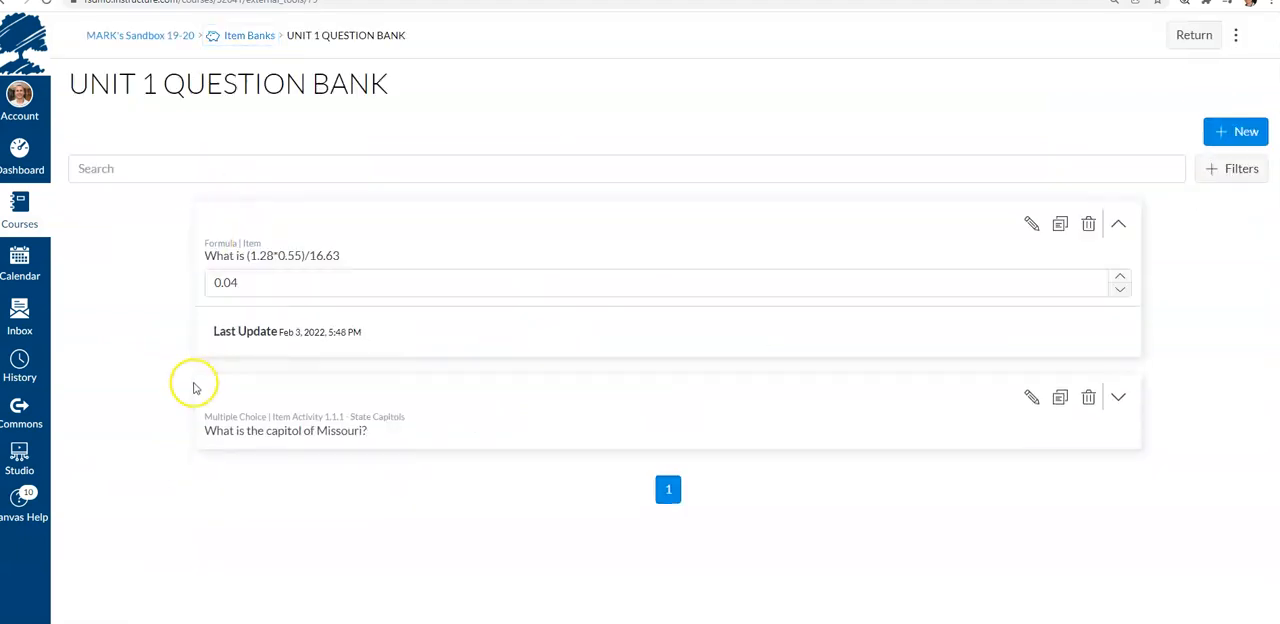
click(1031, 223)
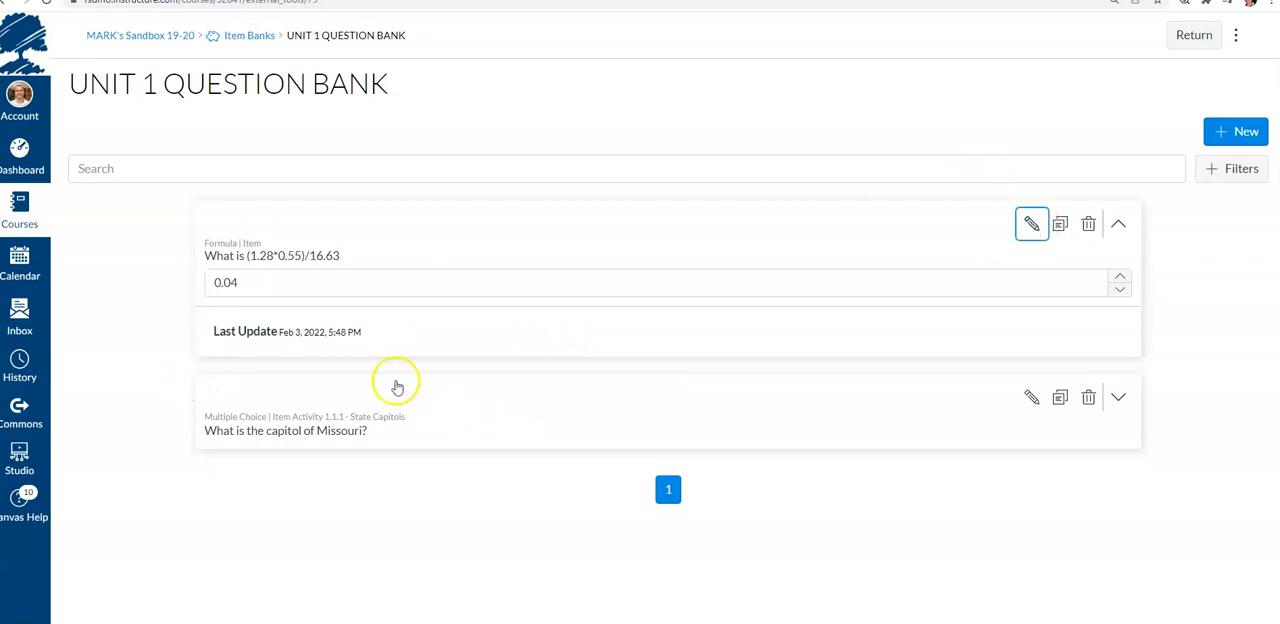
scroll(250, 330, down, 5)
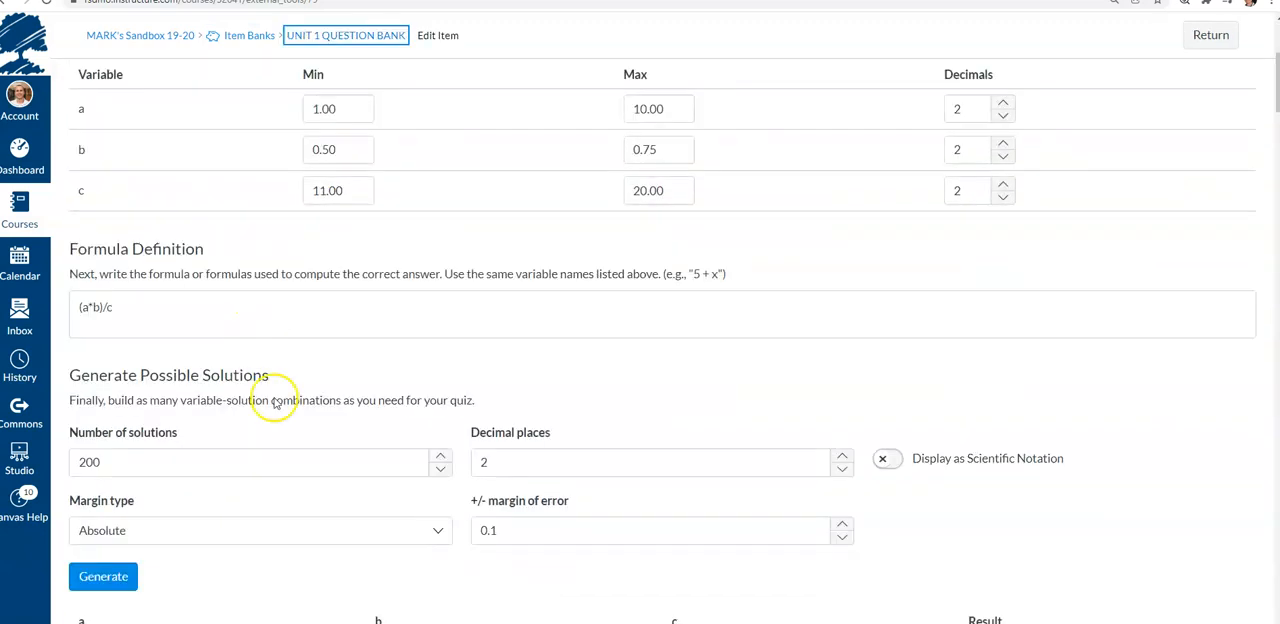
scroll(367, 395, down, 10)
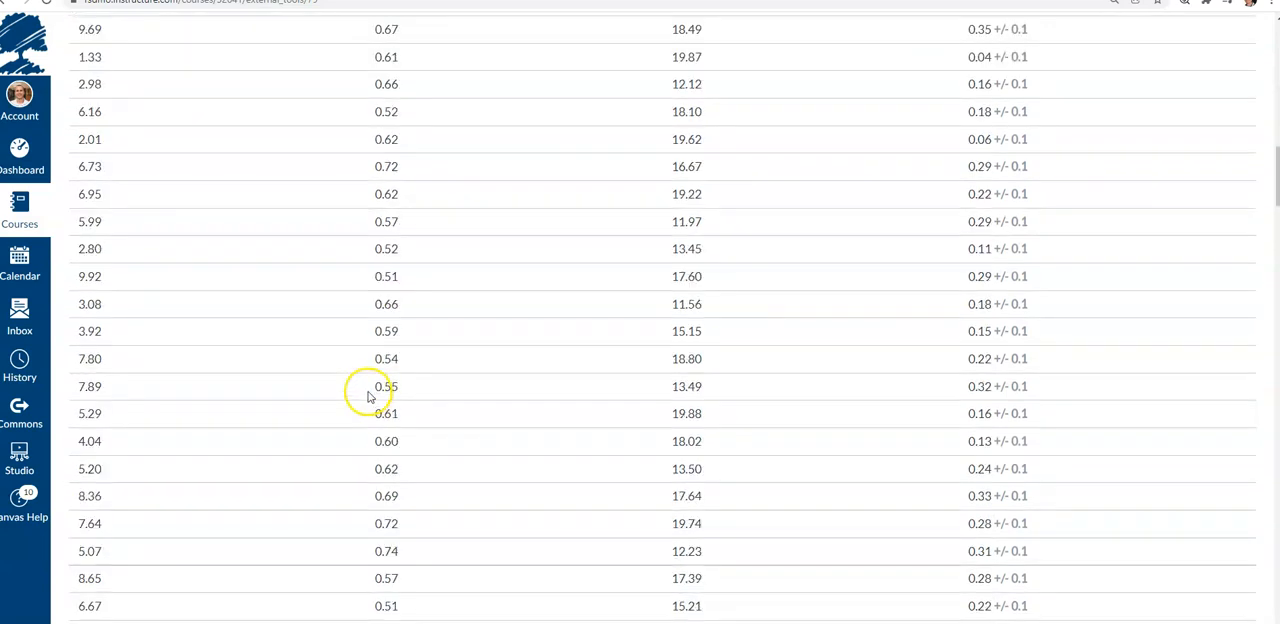
scroll(370, 392, up, 8)
scroll(373, 392, up, 5)
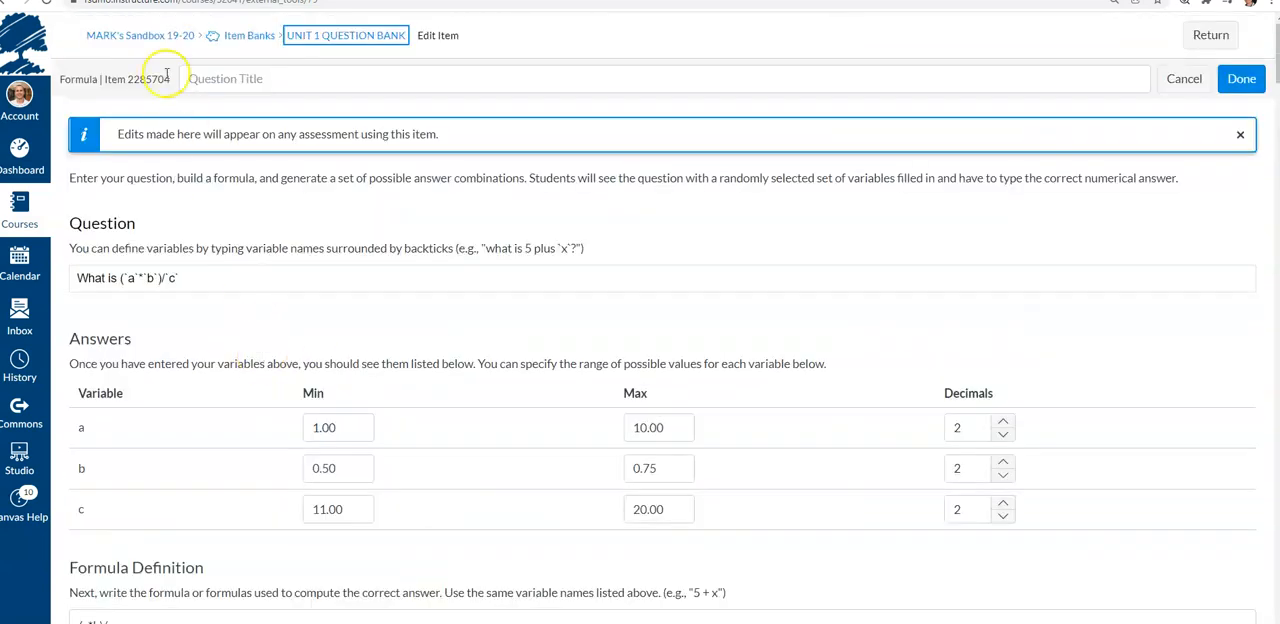
Go back to the course quizzes and start a new quiz using the New Quizzes engine
click(150, 35)
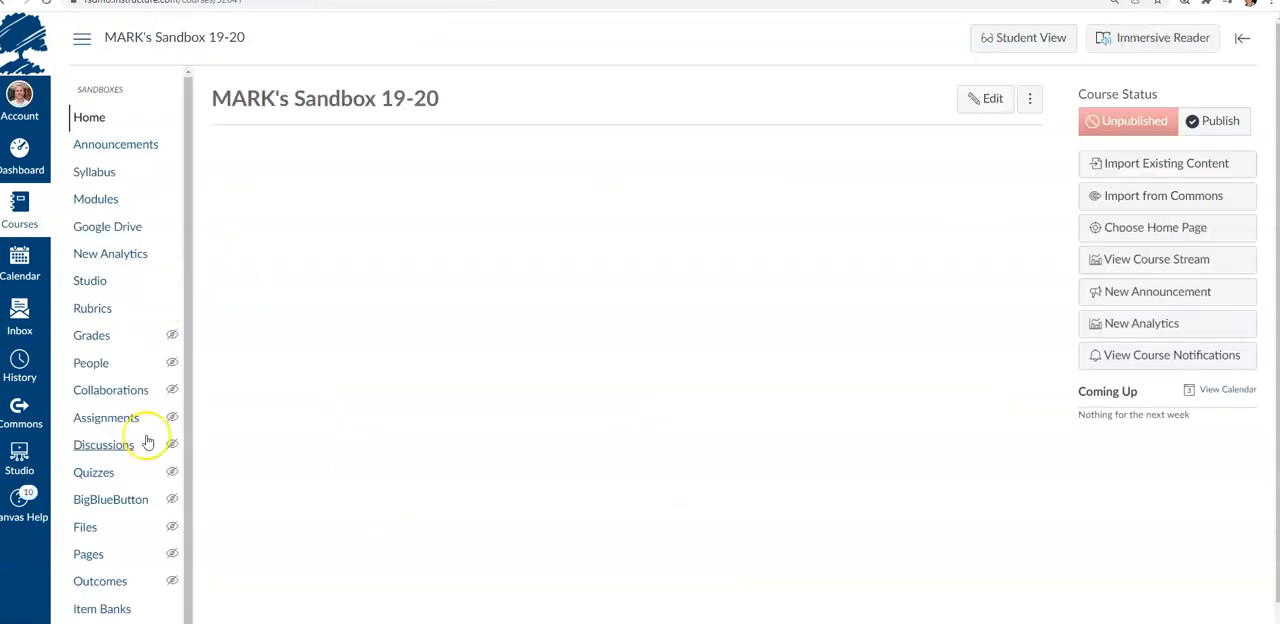
click(101, 472)
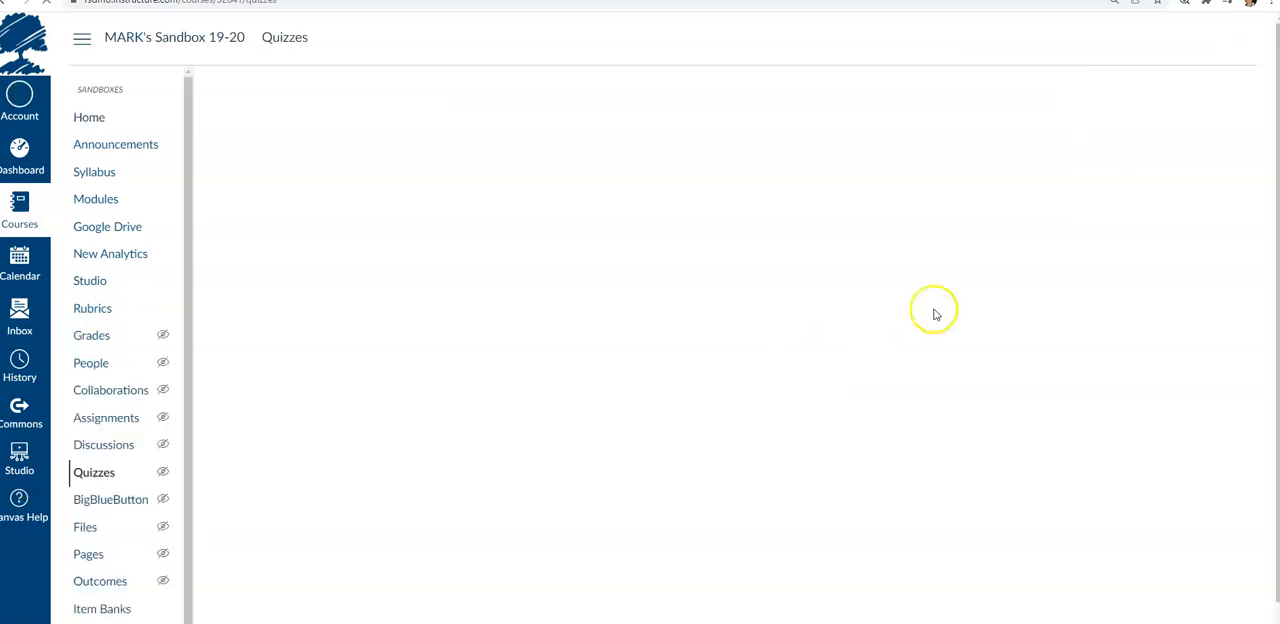
click(1182, 108)
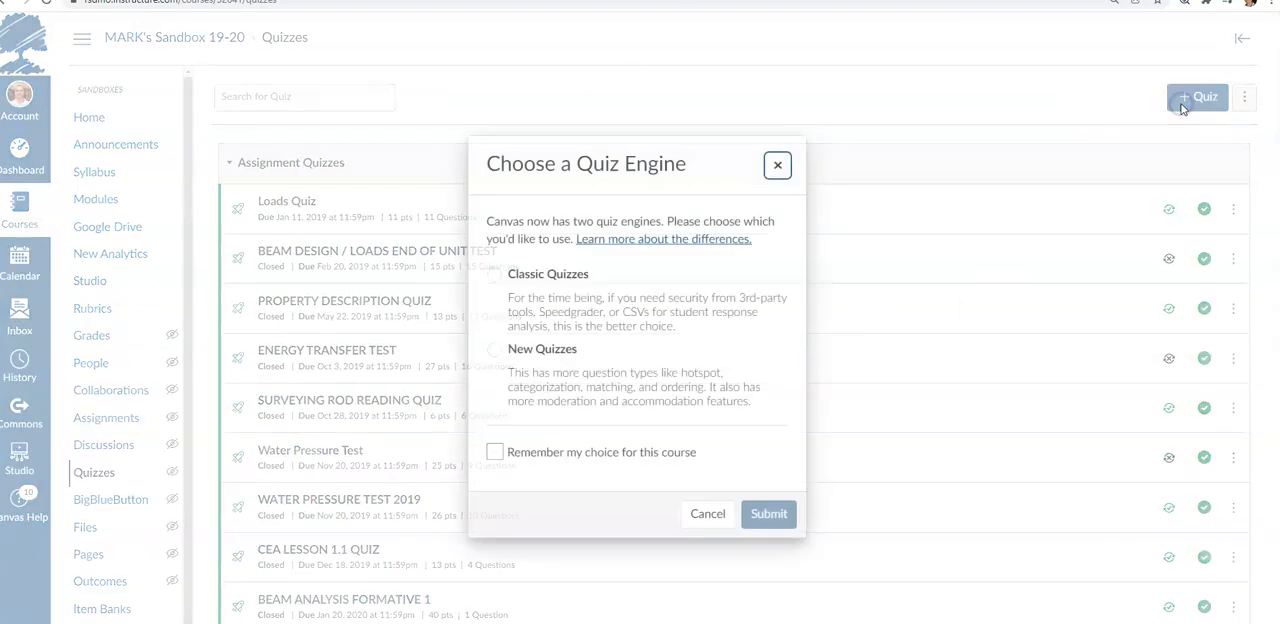
click(494, 350)
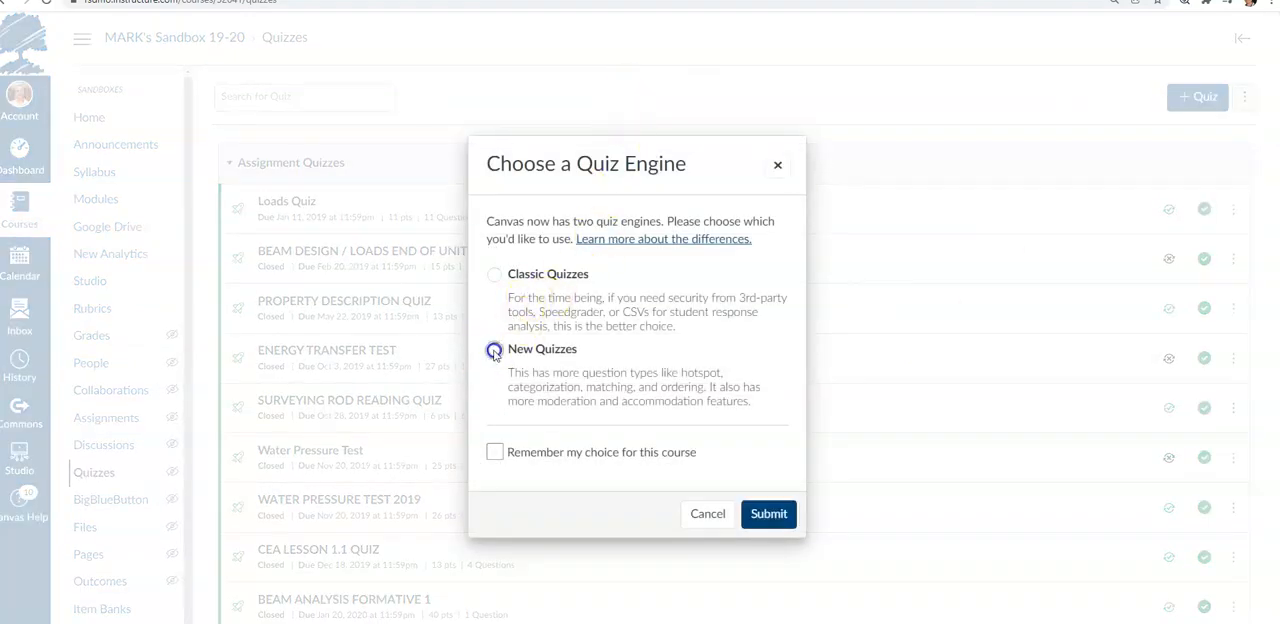
click(782, 514)
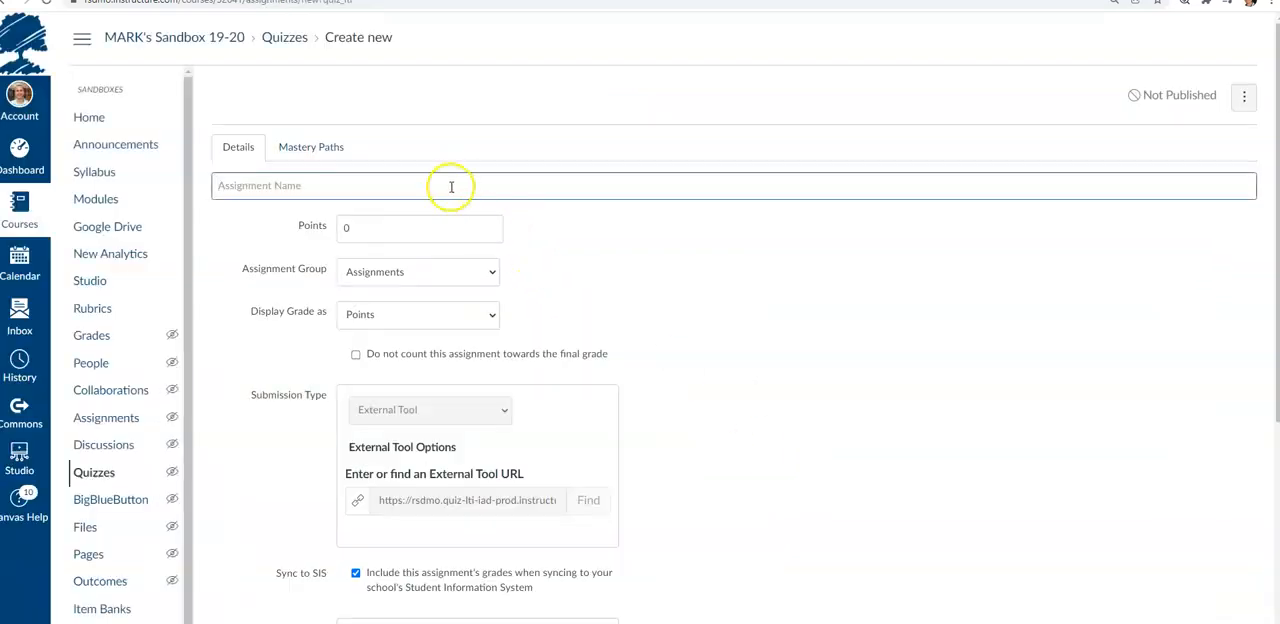
Name the new quiz Video Quiz and open it for building
scroll(258, 278, down, 4)
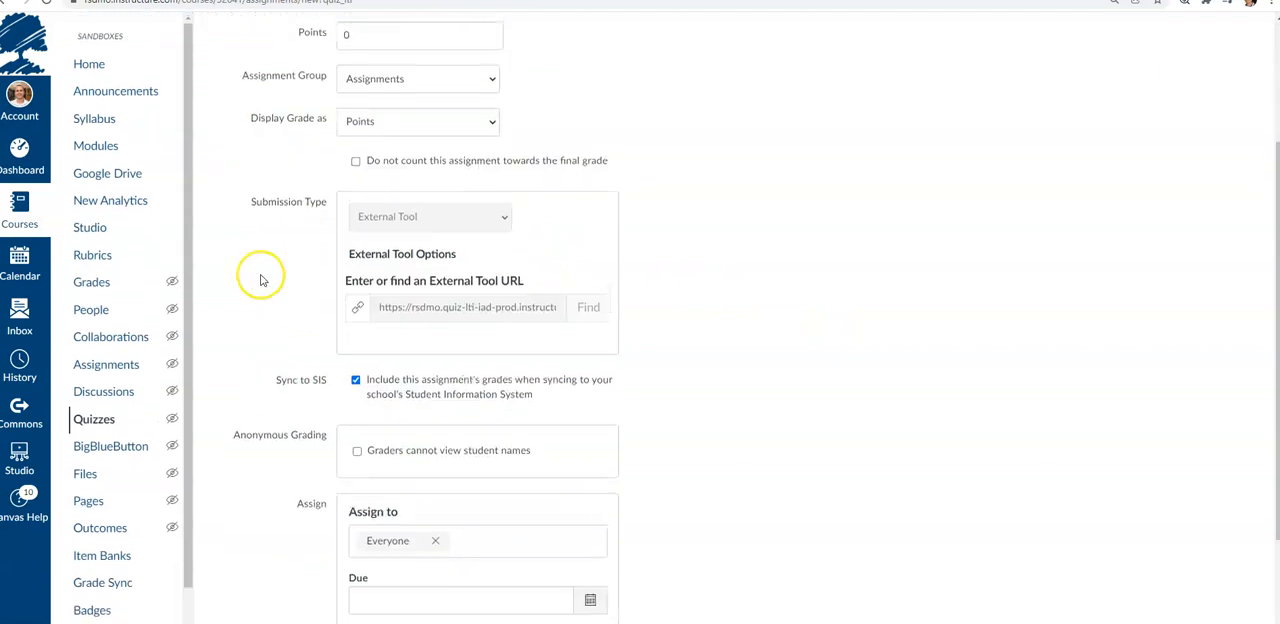
scroll(603, 323, up, 4)
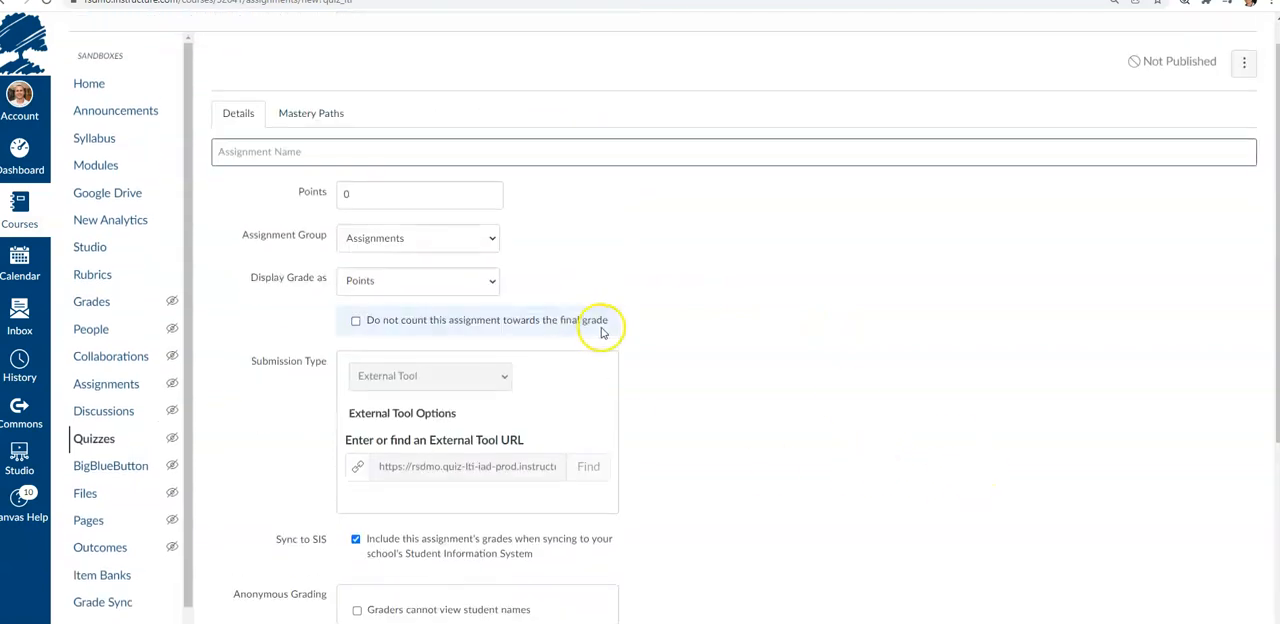
scroll(785, 378, down, 4)
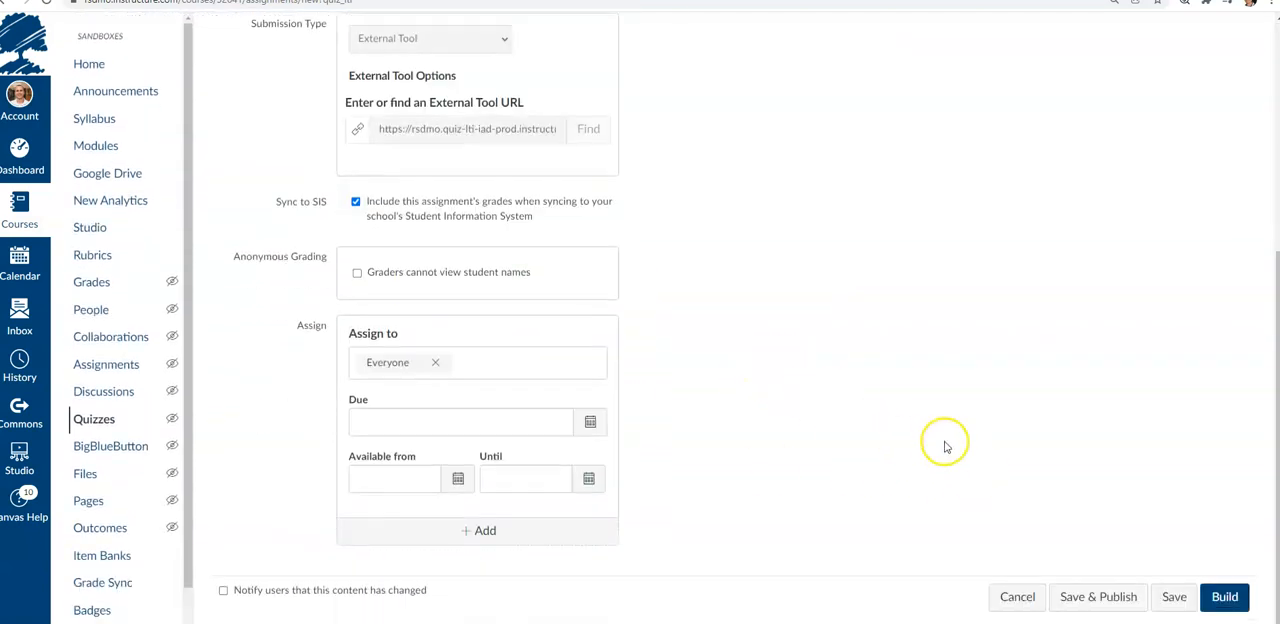
click(1229, 592)
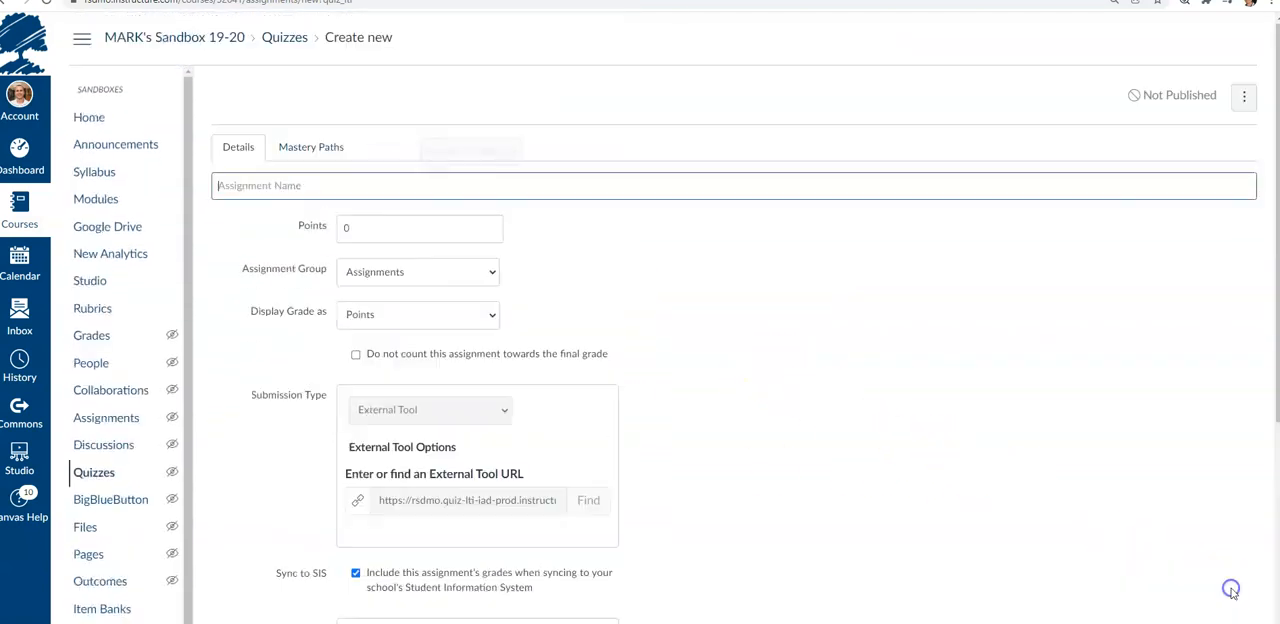
click(412, 191)
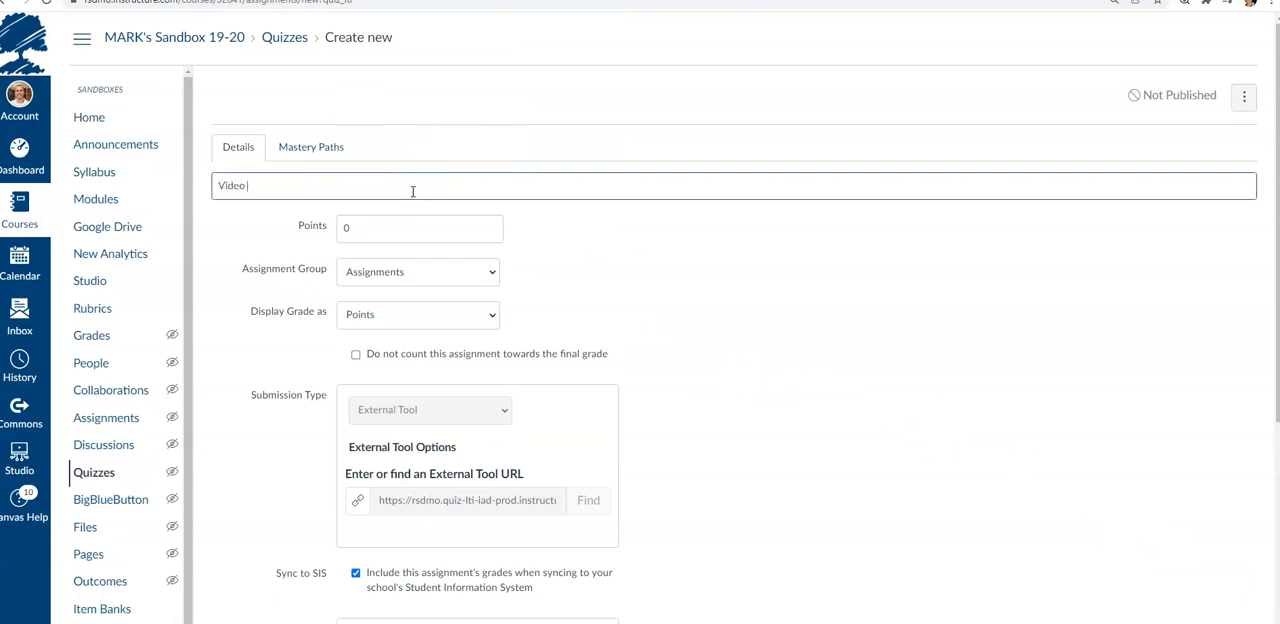
scroll(740, 313, down, 4)
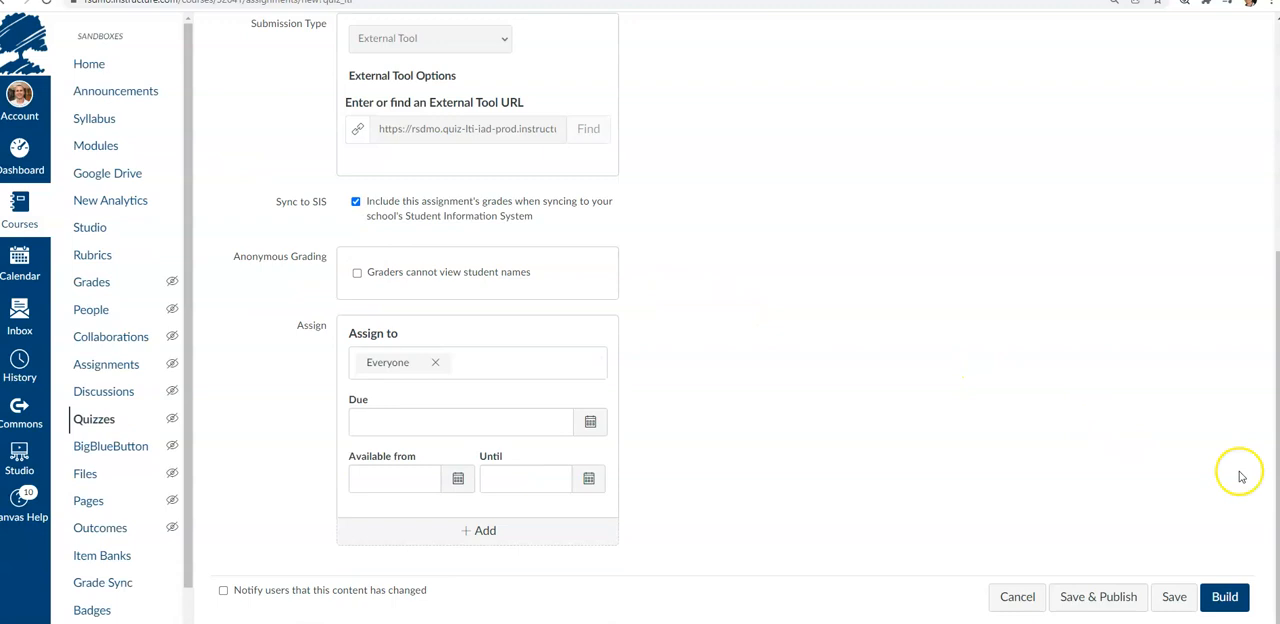
click(1226, 594)
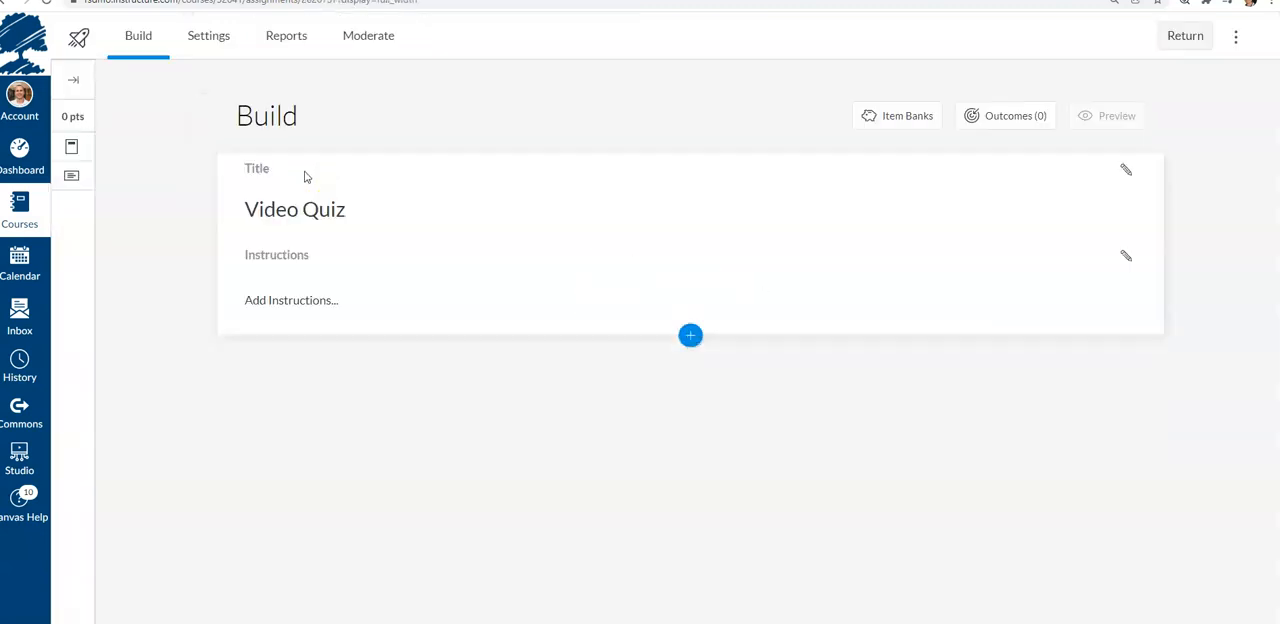
Add the formula question from the UNIT 1 QUESTION BANK to the Video Quiz
click(896, 116)
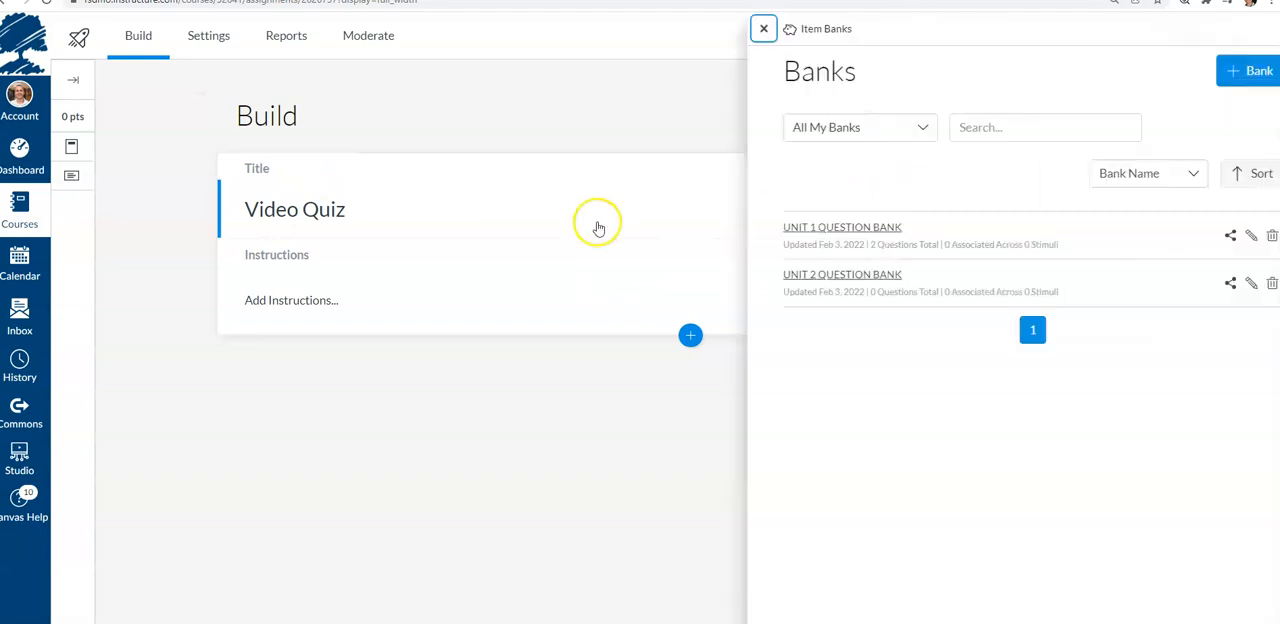
click(836, 228)
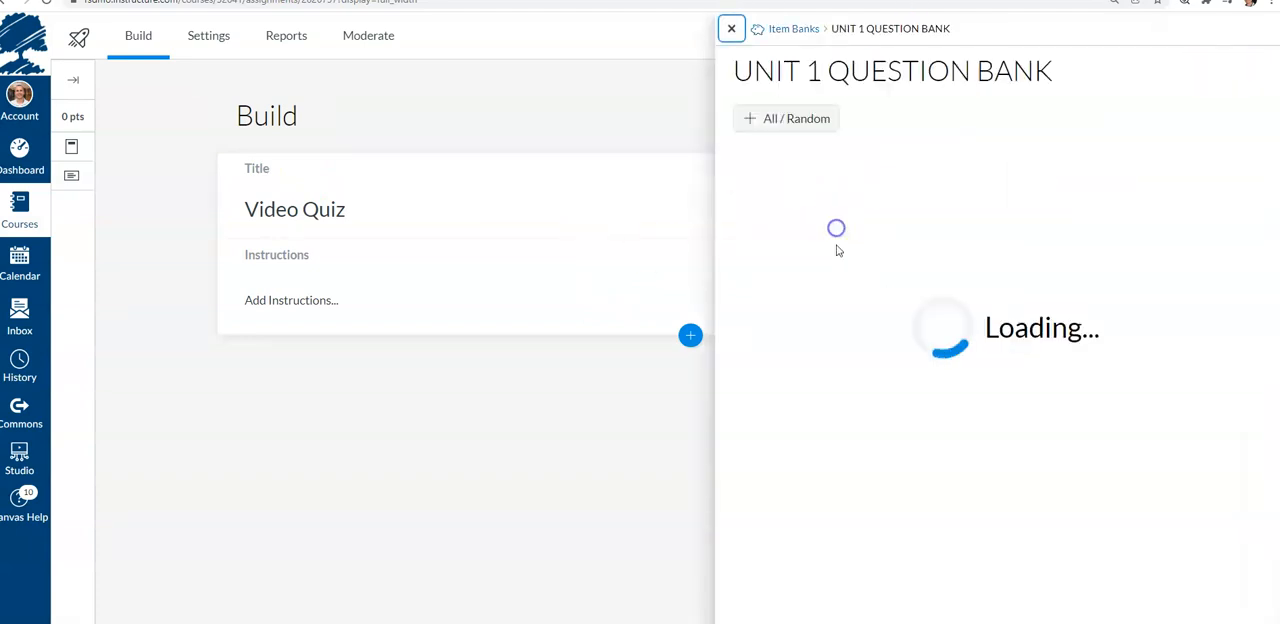
click(752, 207)
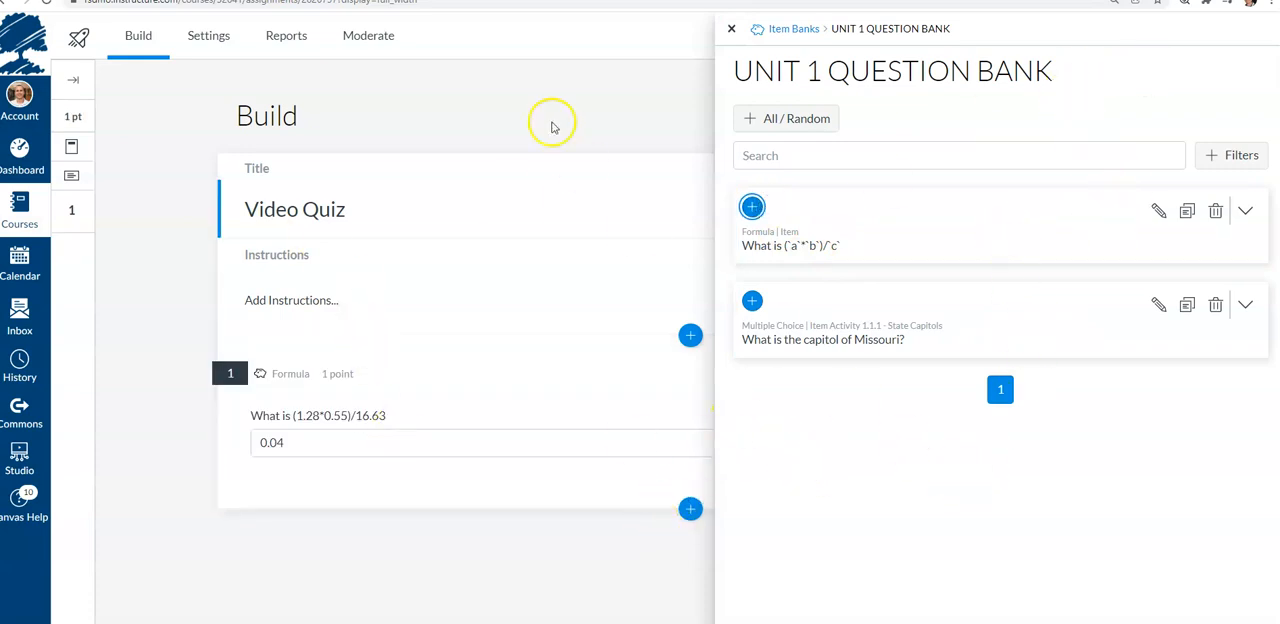
click(728, 25)
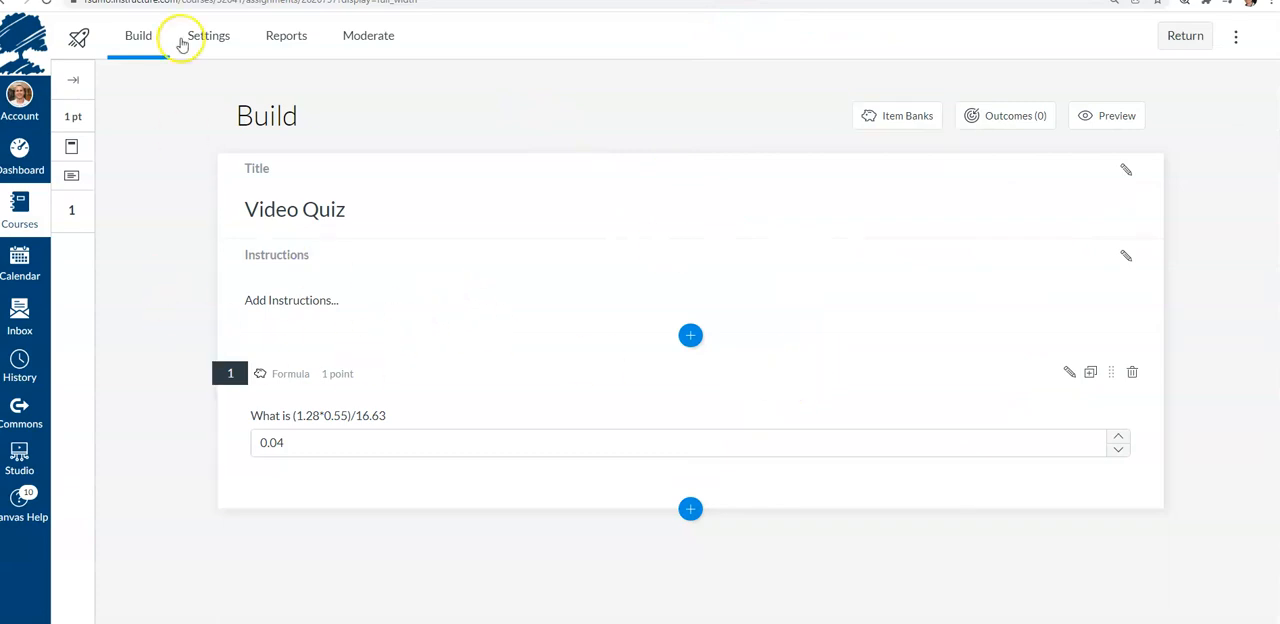
View the Video Quiz settings, go back to Build, and return to the course quiz list
click(215, 38)
click(139, 50)
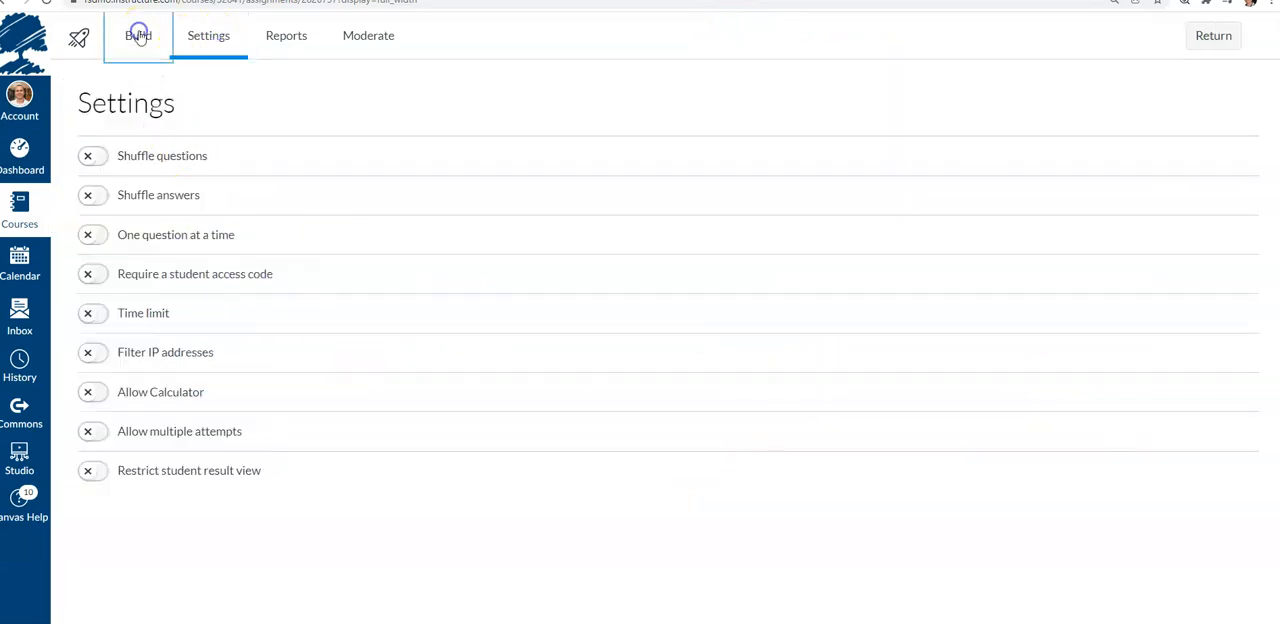
click(1187, 36)
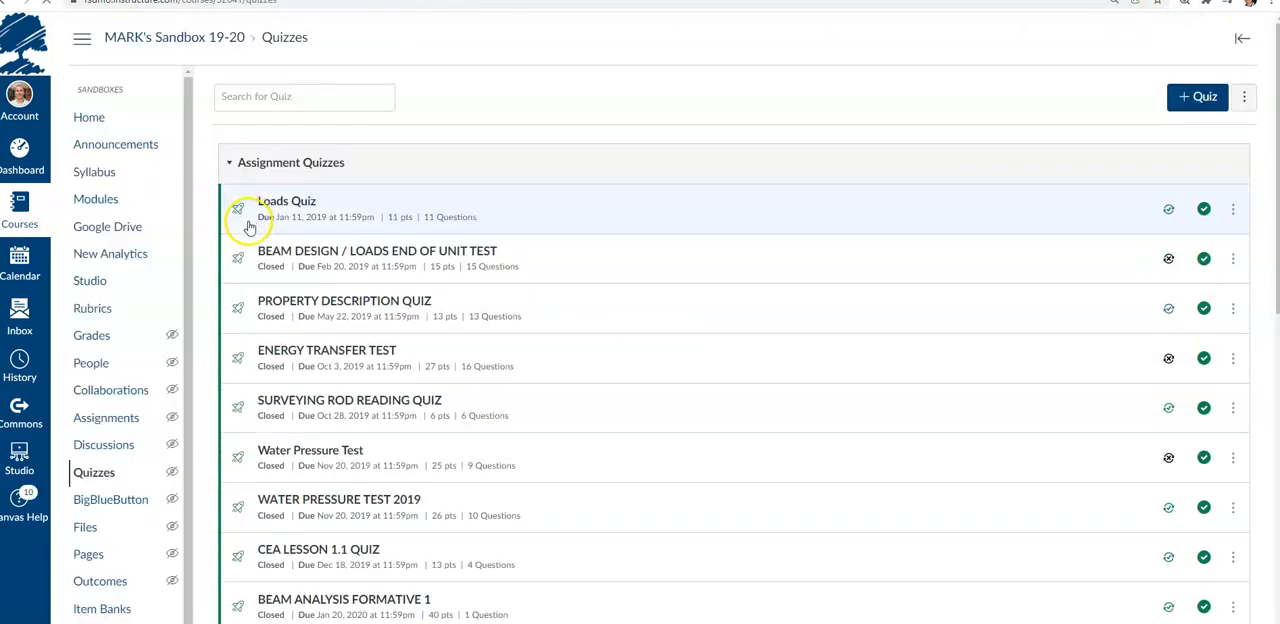
Reopen the Video Quiz from the quiz list, review its details and build page, and return
scroll(503, 195, down, 2)
scroll(434, 260, down, 5)
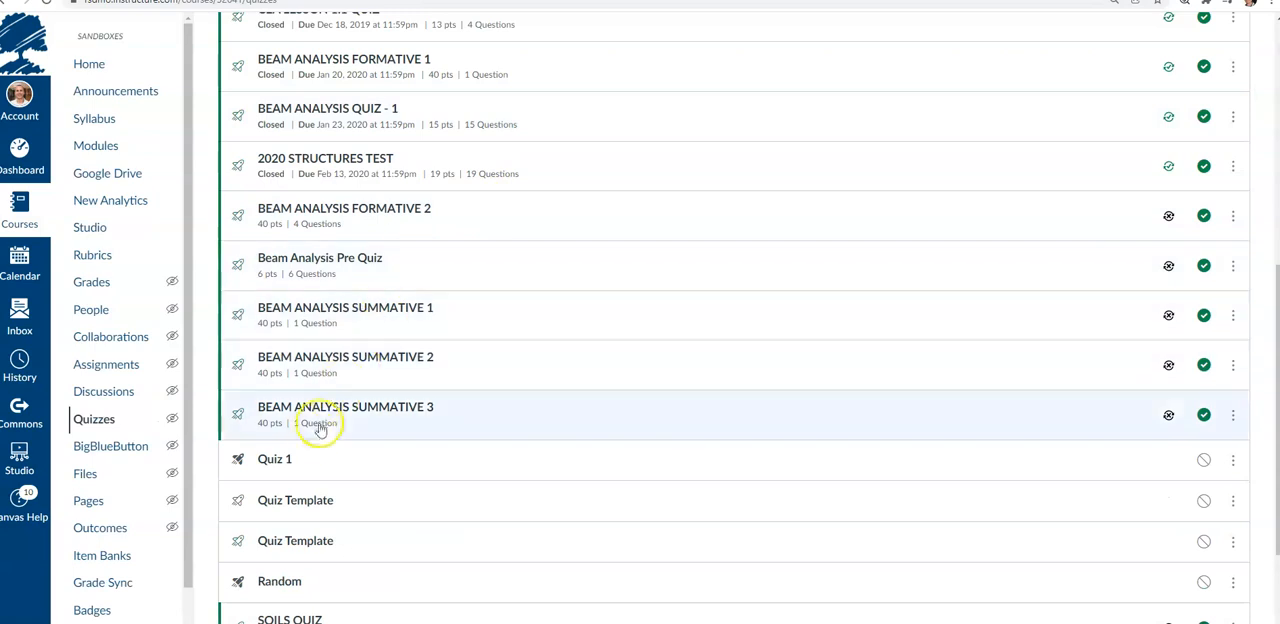
scroll(315, 410, down, 2)
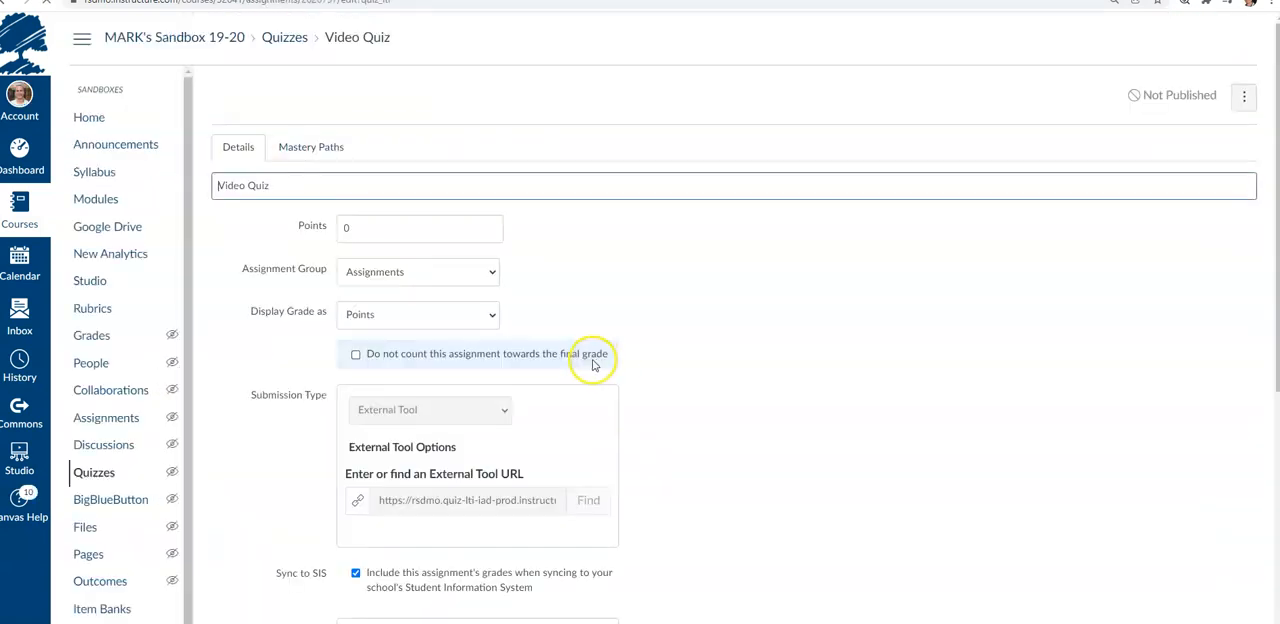
scroll(360, 321, down, 4)
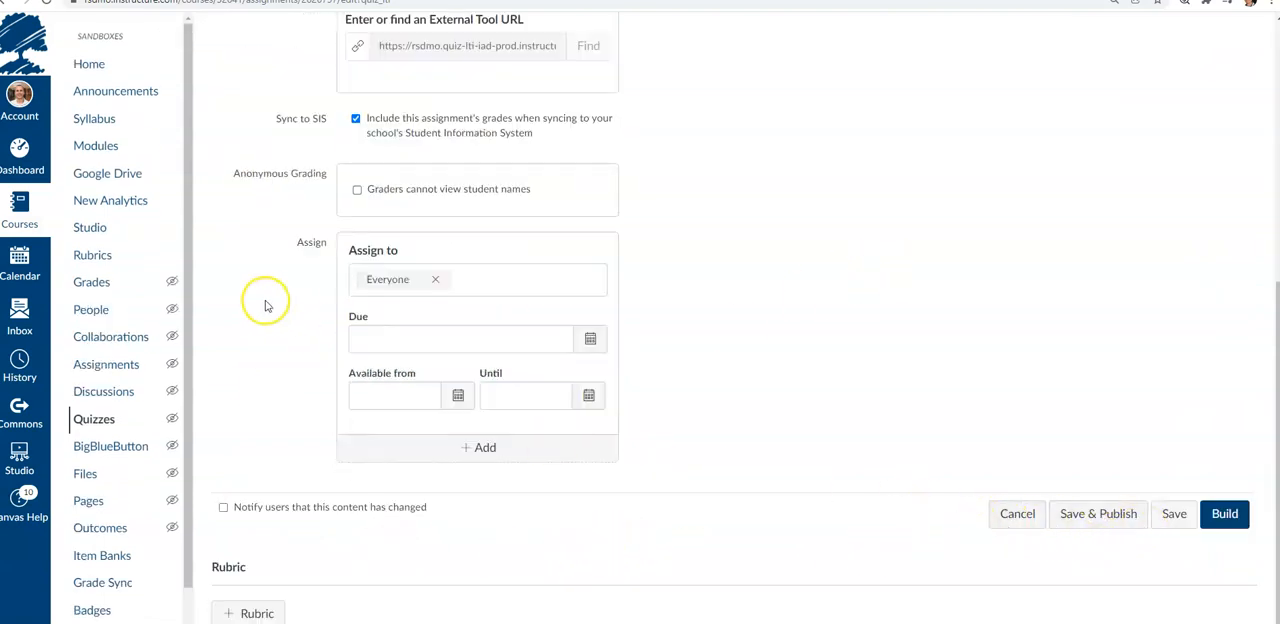
scroll(268, 302, up, 4)
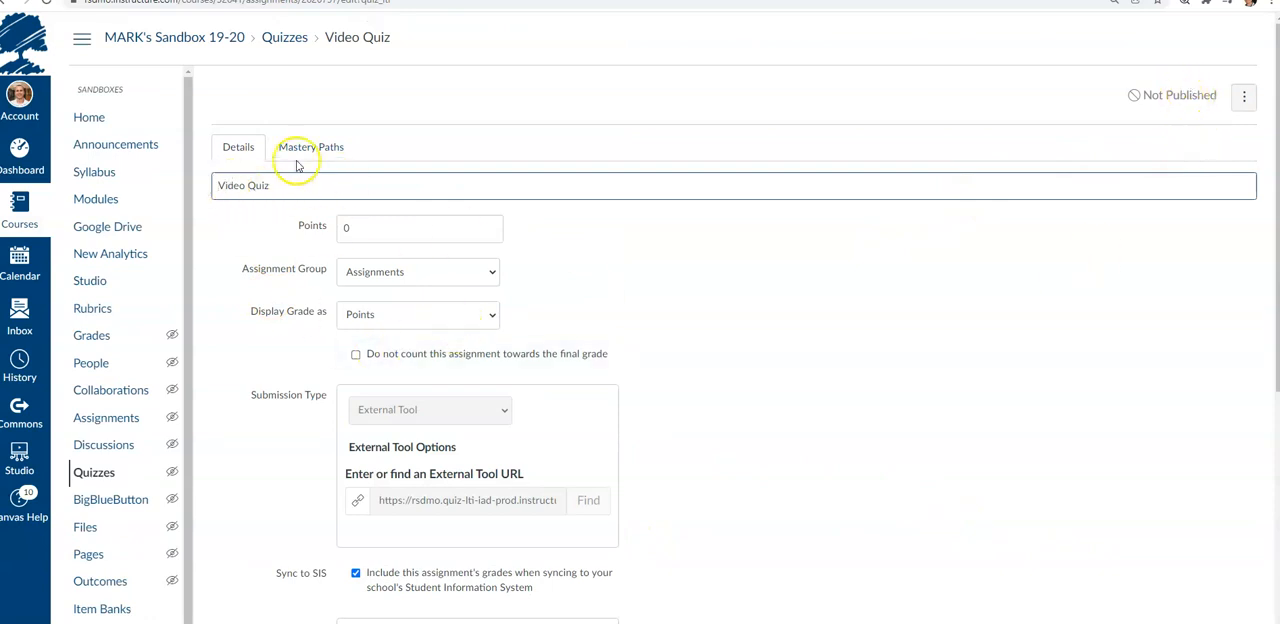
scroll(950, 420, down, 5)
click(1229, 514)
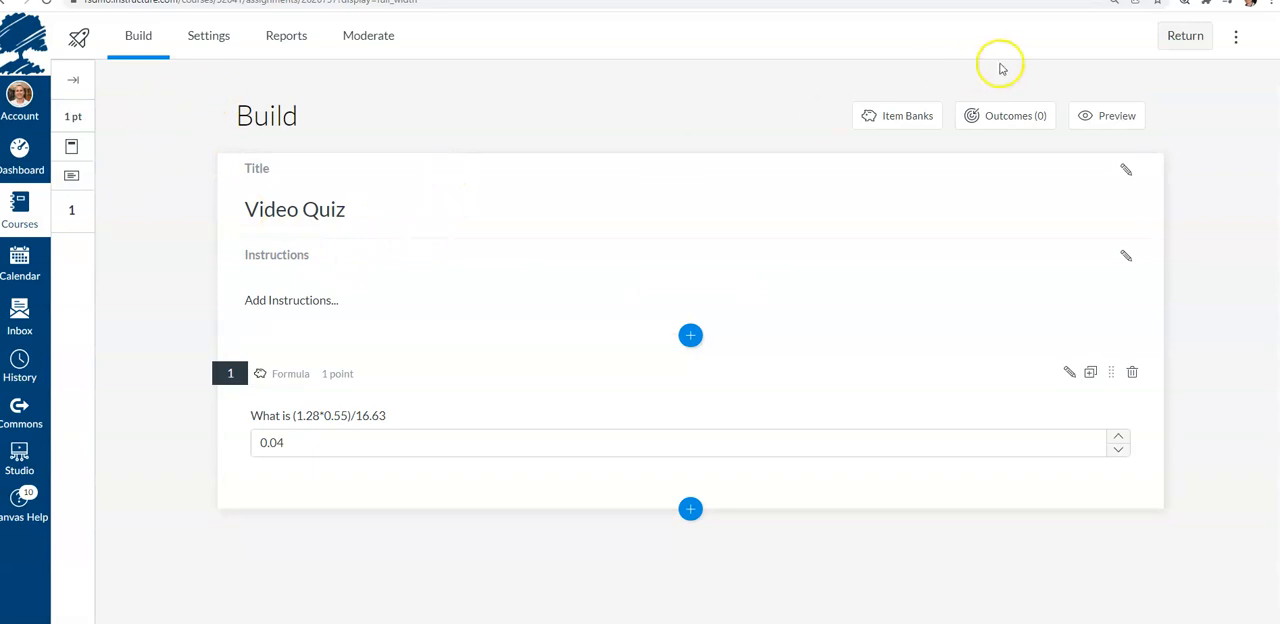
click(1185, 36)
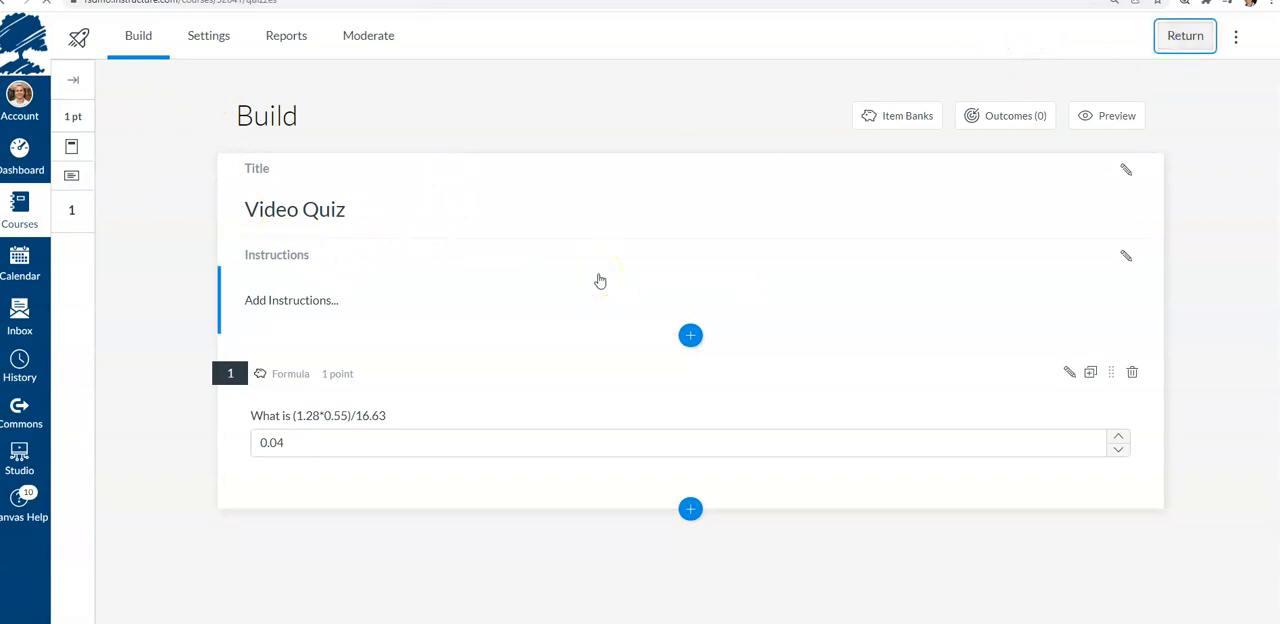